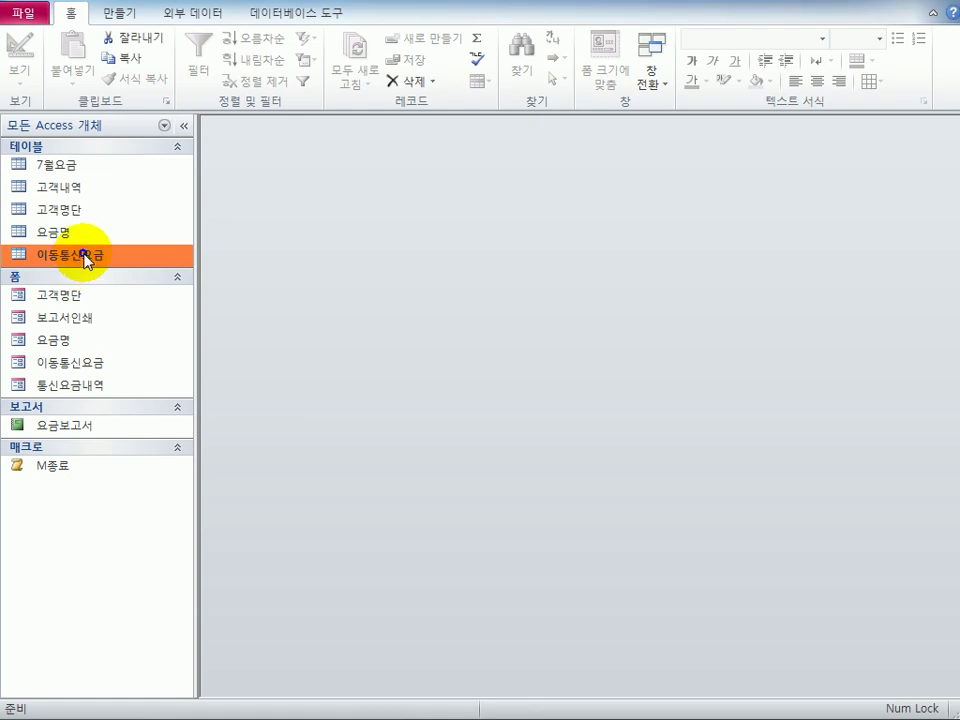
# - Open the 이동통신요금 table in Design view
pyautogui.rightClick(82, 263)
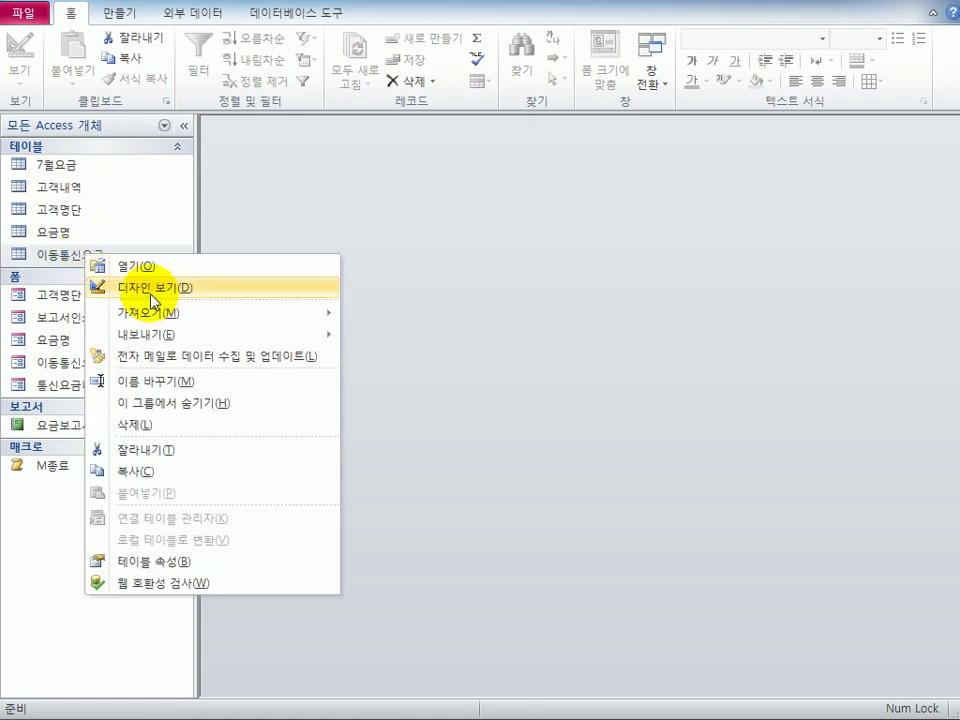
pyautogui.click(152, 290)
pyautogui.moveTo(405, 165); pyautogui.dragTo(398, 140)
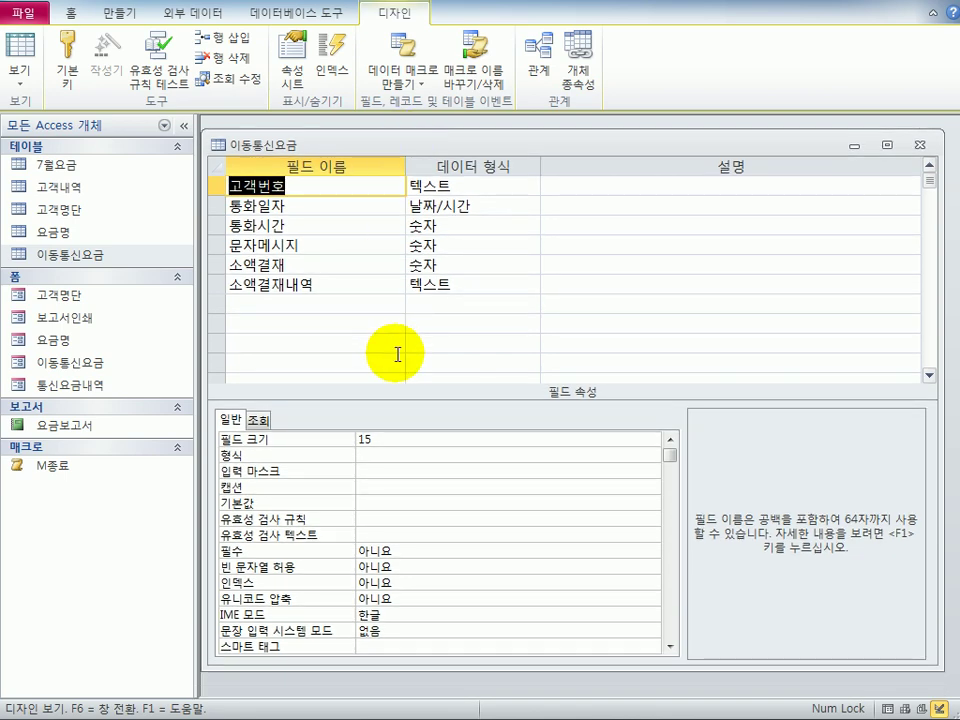
# - Set the format of the 통화일자 field to mm월 dd일, replacing the predefined date format
pyautogui.click(288, 207)
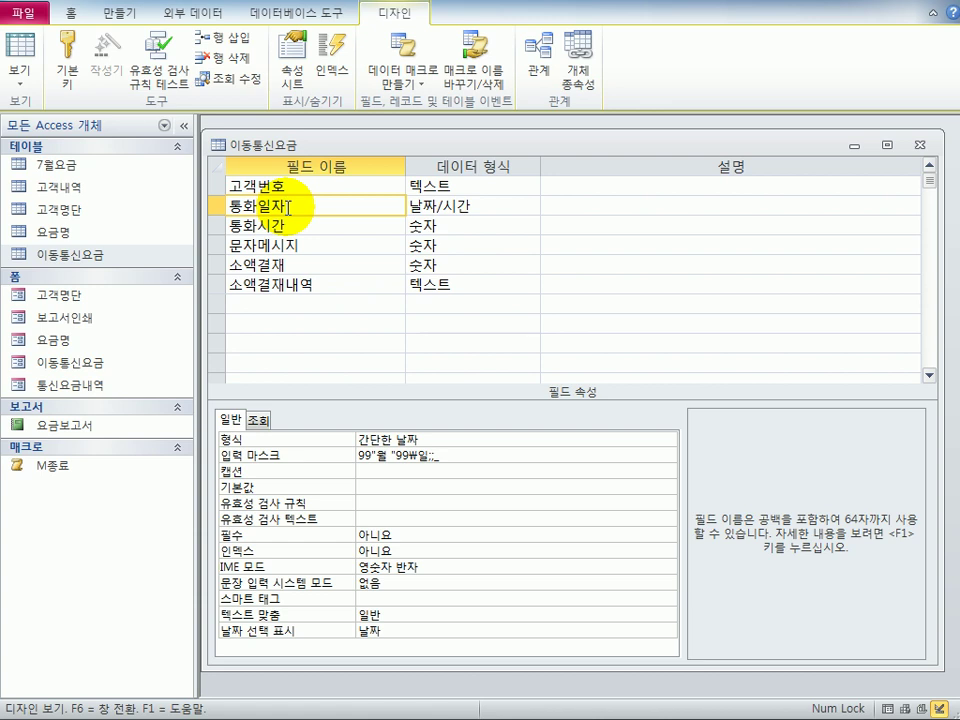
pyautogui.click(441, 445)
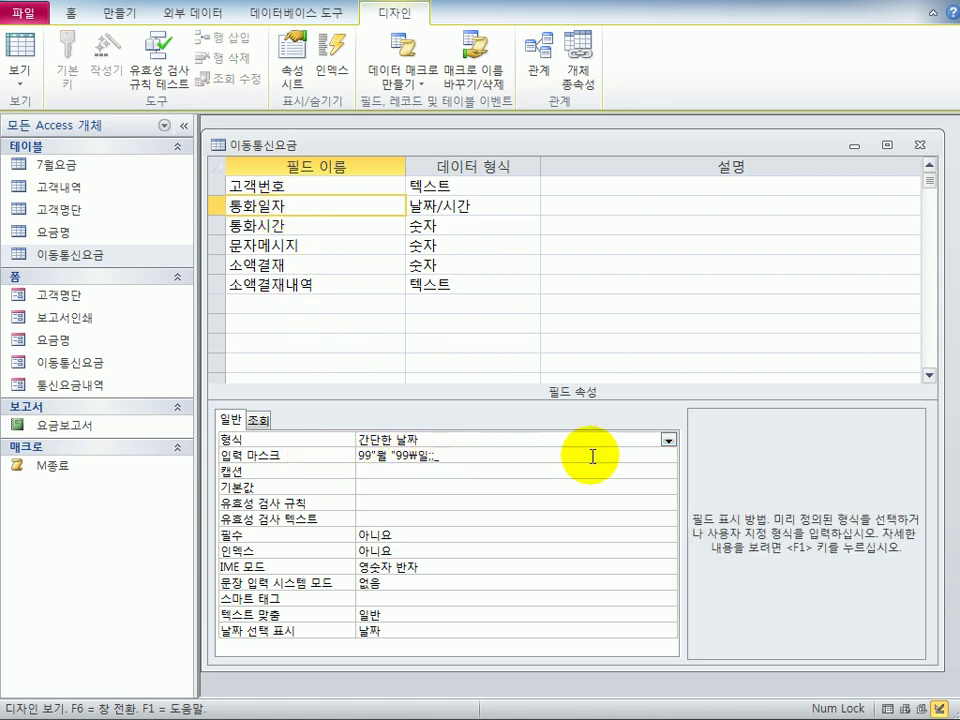
pyautogui.click(668, 440)
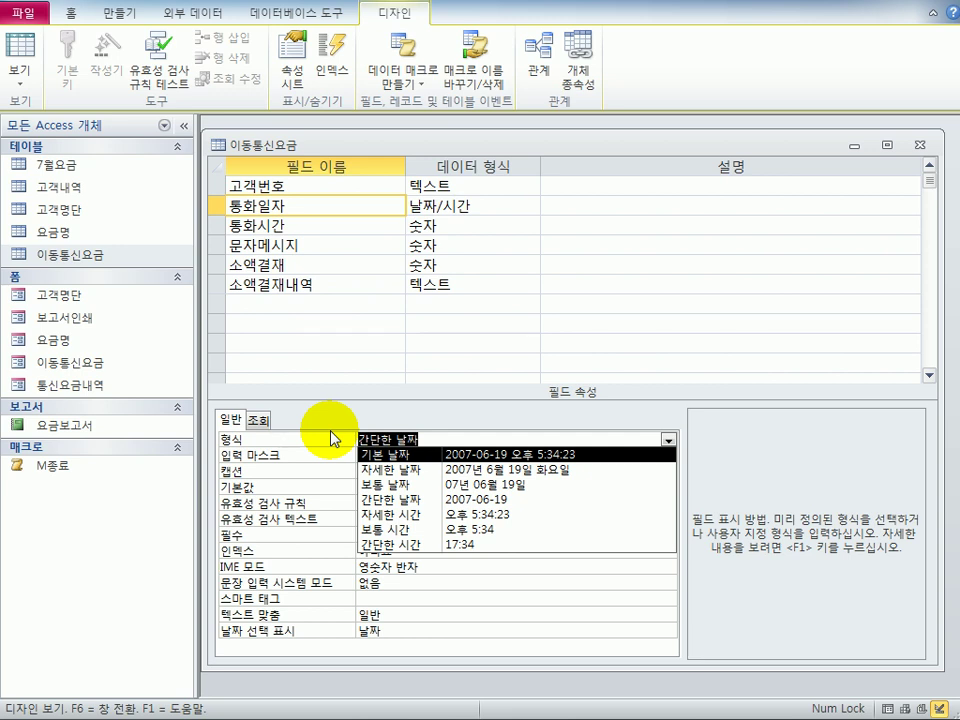
pyautogui.press('Delete')
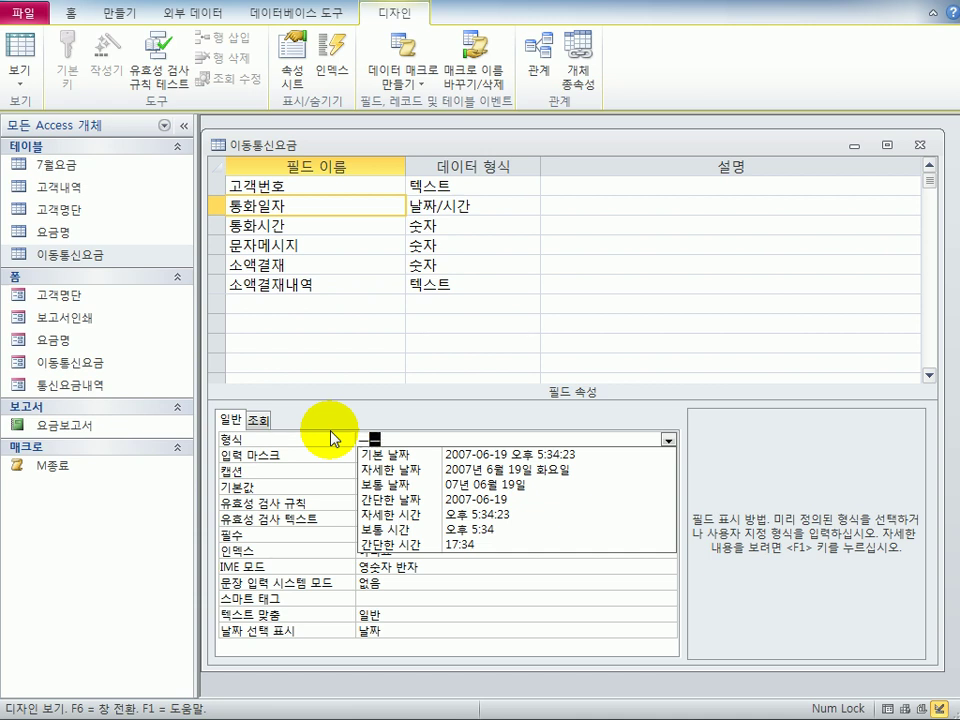
pyautogui.write('mm월 dd일')
# - Give the 통화시간 field the validation rule >=1 and the validation text 시간을 다시 입력하시오
pyautogui.click(302, 220)
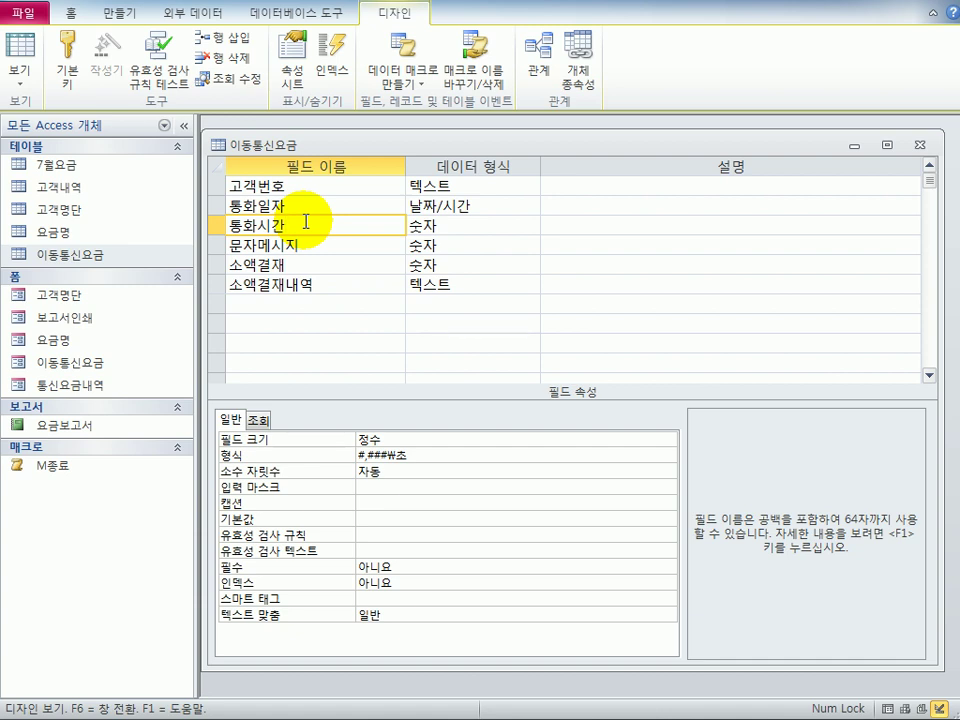
pyautogui.click(386, 537)
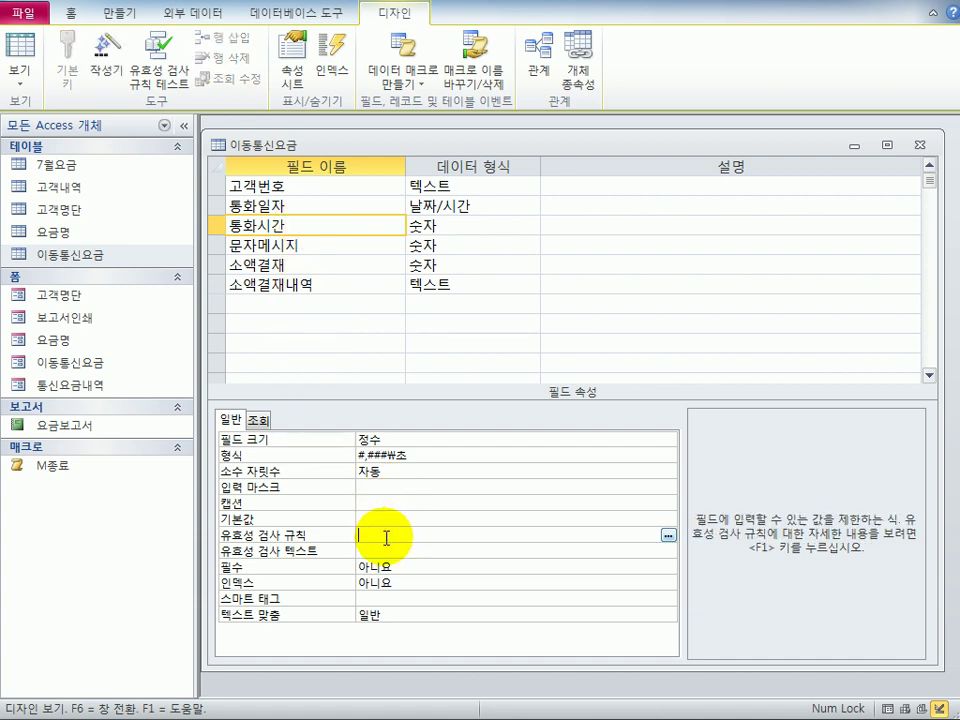
pyautogui.write('>=1')
pyautogui.click(381, 551)
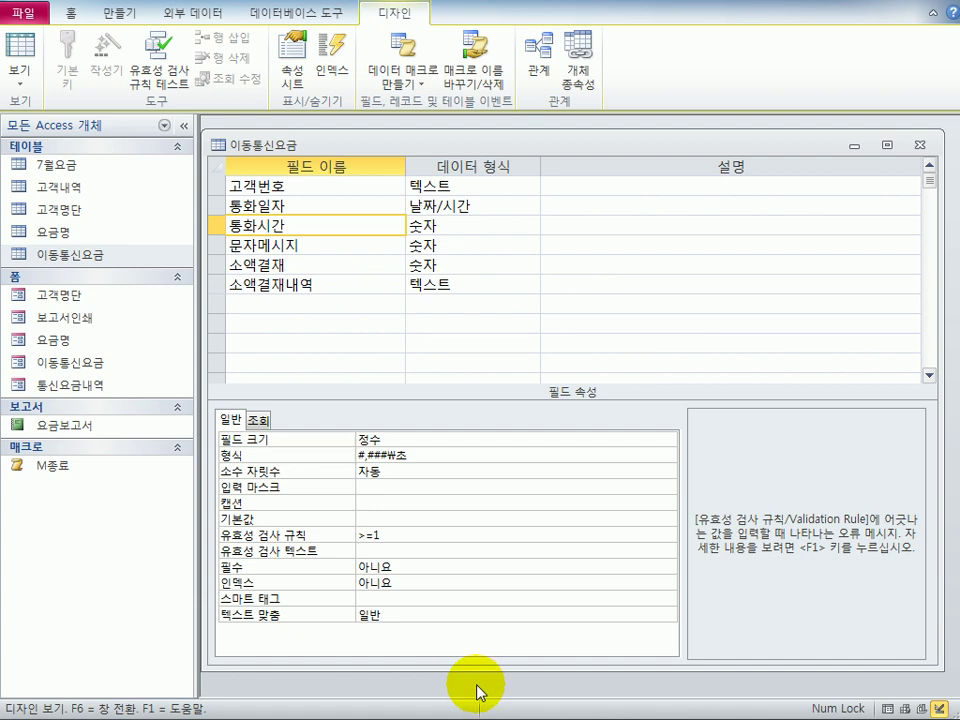
pyautogui.write('시간을 다시 ㅇ입력하')
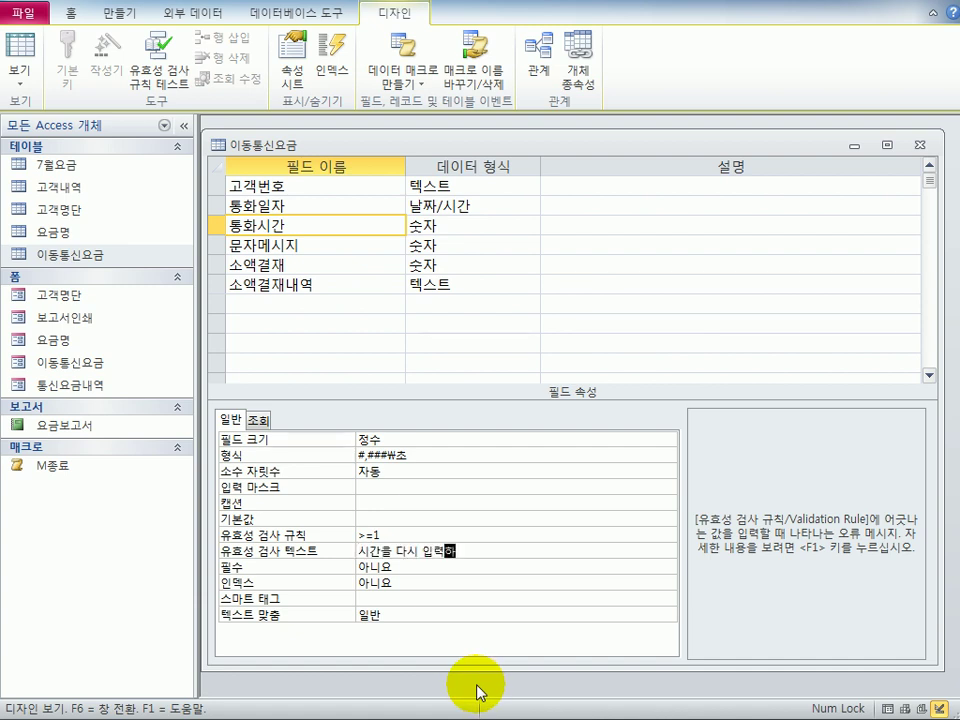
pyautogui.write('싱오')
# - Set the 소액결재내역 field's IME mode to 한글 and its field size to 40
pyautogui.click(342, 289)
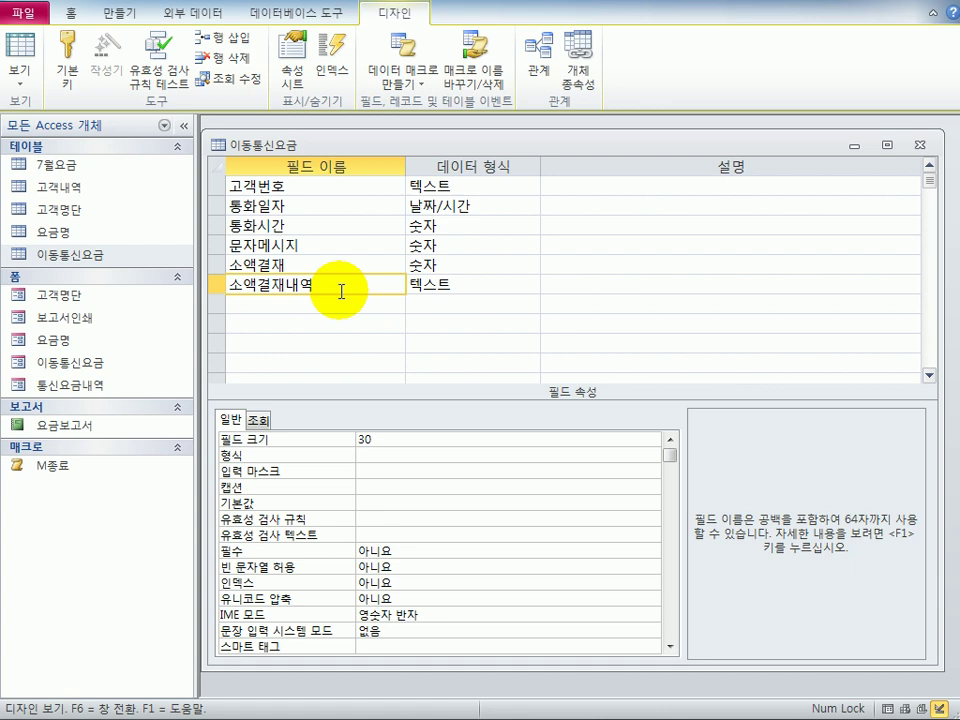
pyautogui.click(436, 620)
pyautogui.click(652, 620)
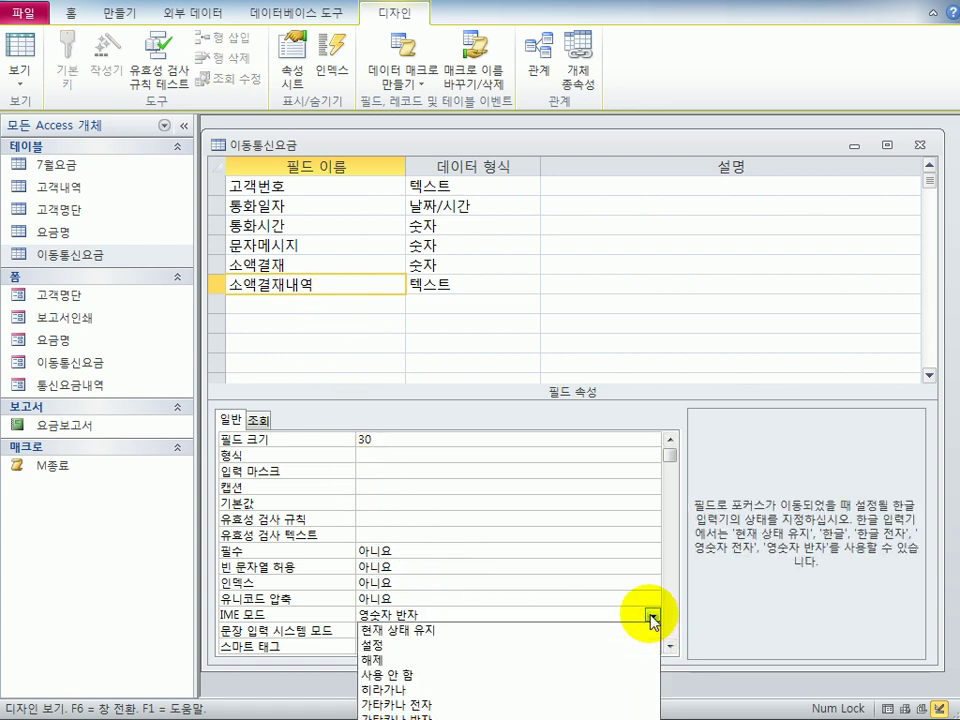
pyautogui.click(400, 719)
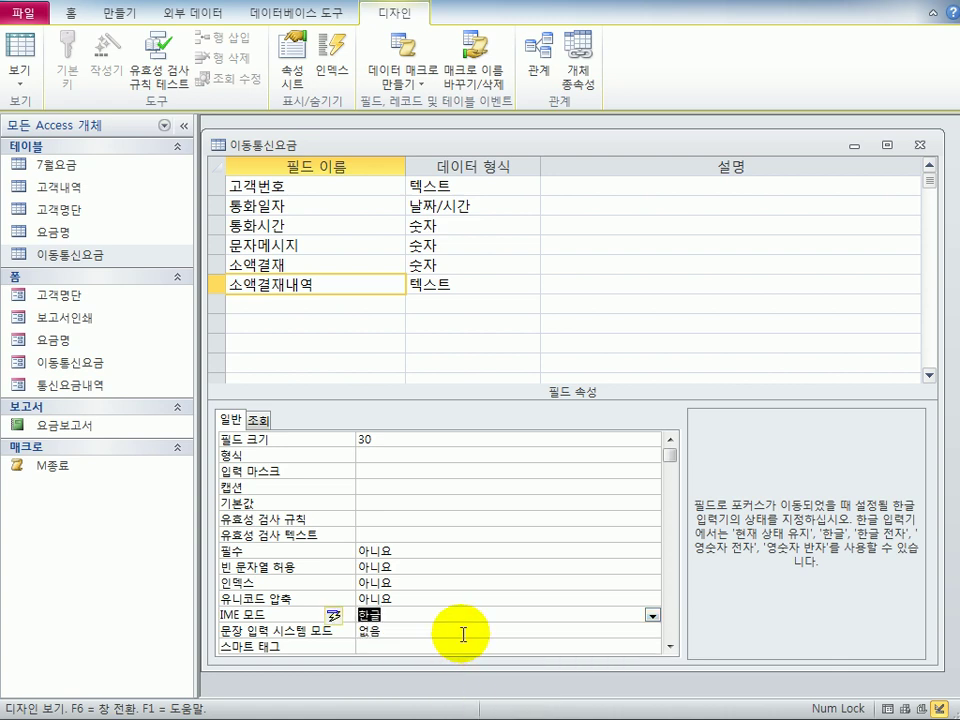
pyautogui.doubleClick(399, 440)
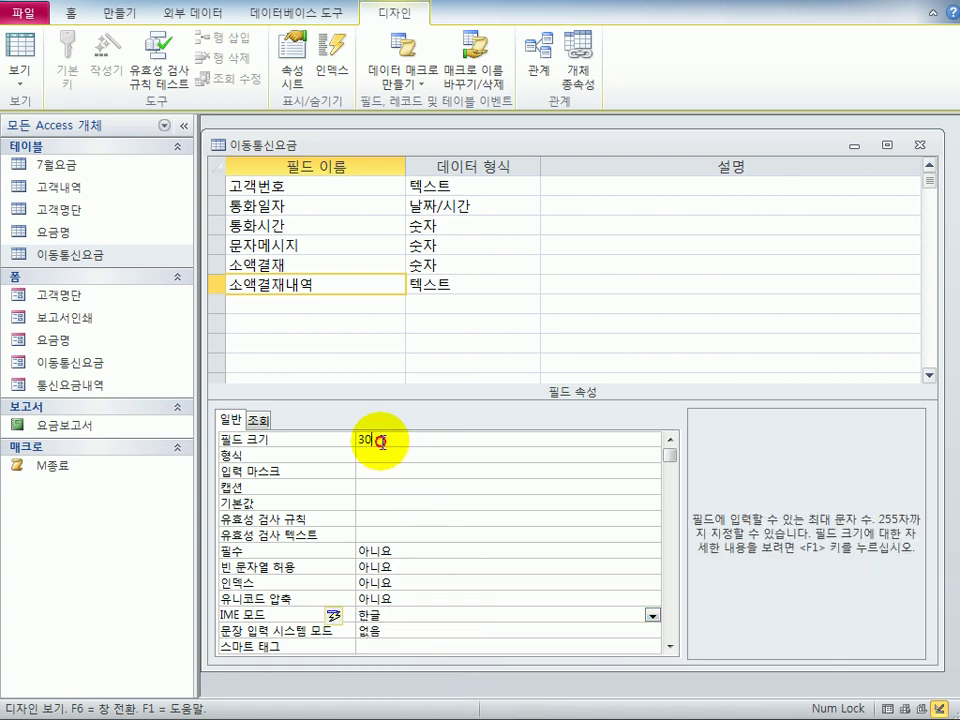
pyautogui.write('40')
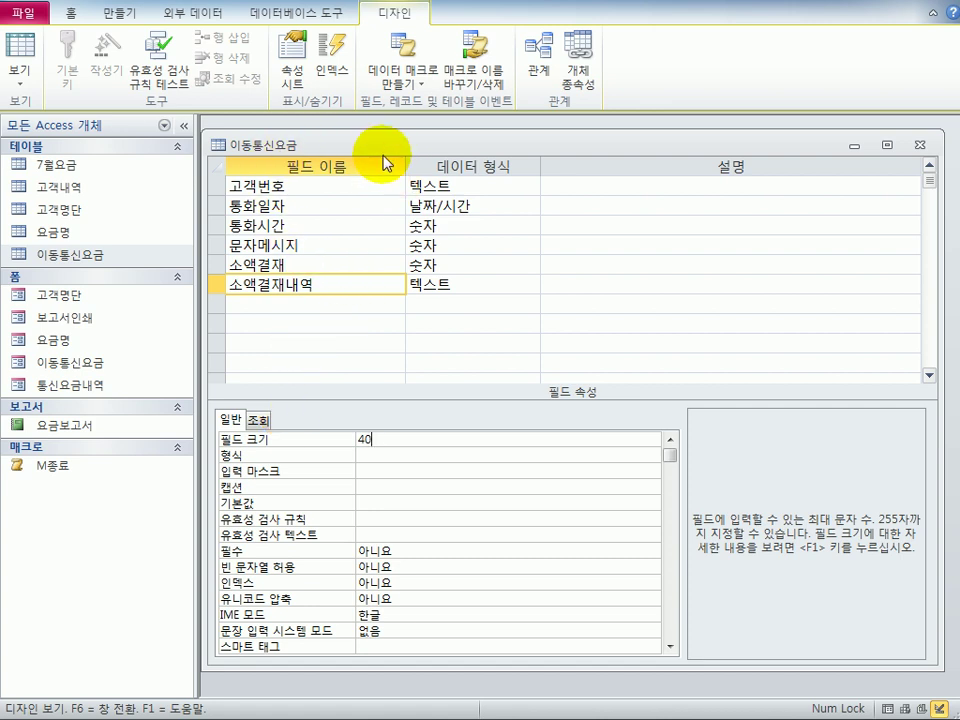
# - Close the 이동통신요금 table, saving its design changes and testing the existing data against the new rules
pyautogui.moveTo(388, 148); pyautogui.dragTo(389, 141)
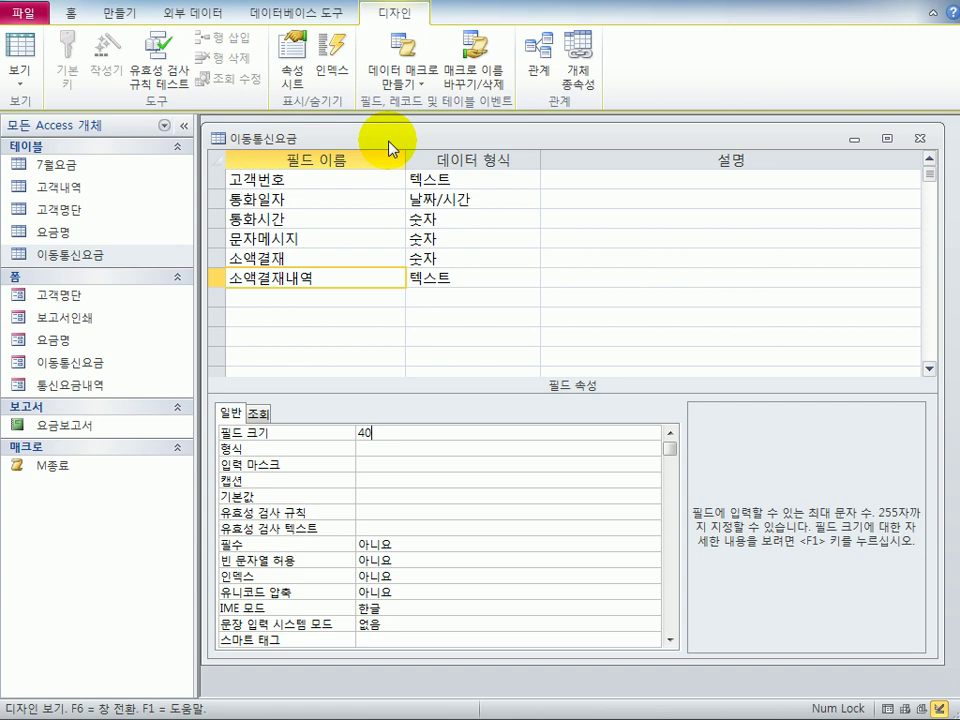
pyautogui.click(918, 139)
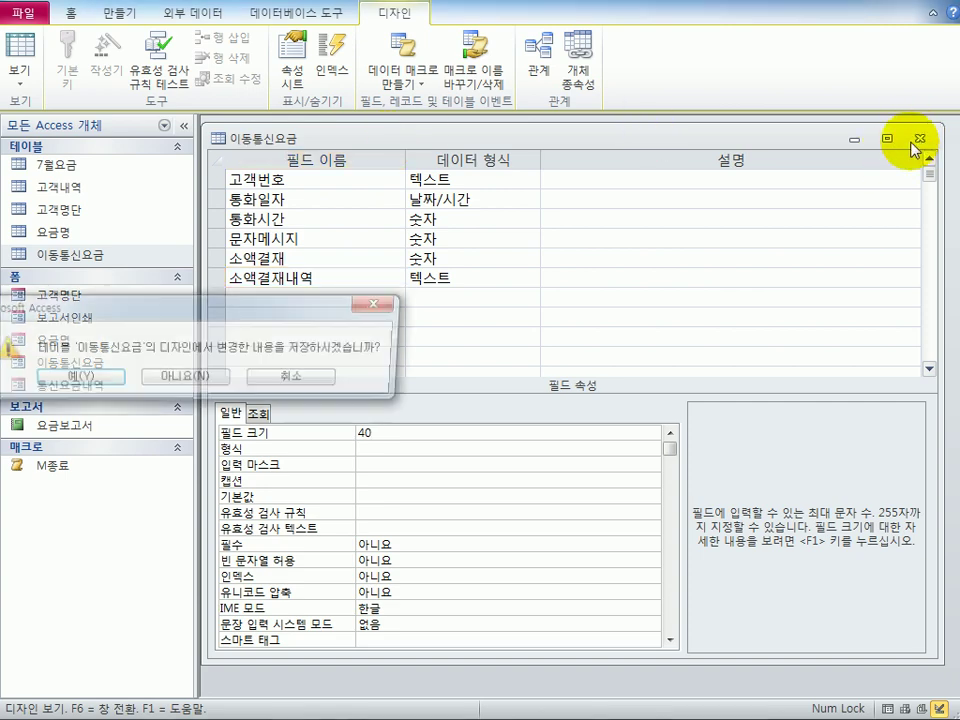
pyautogui.moveTo(258, 312); pyautogui.dragTo(548, 316)
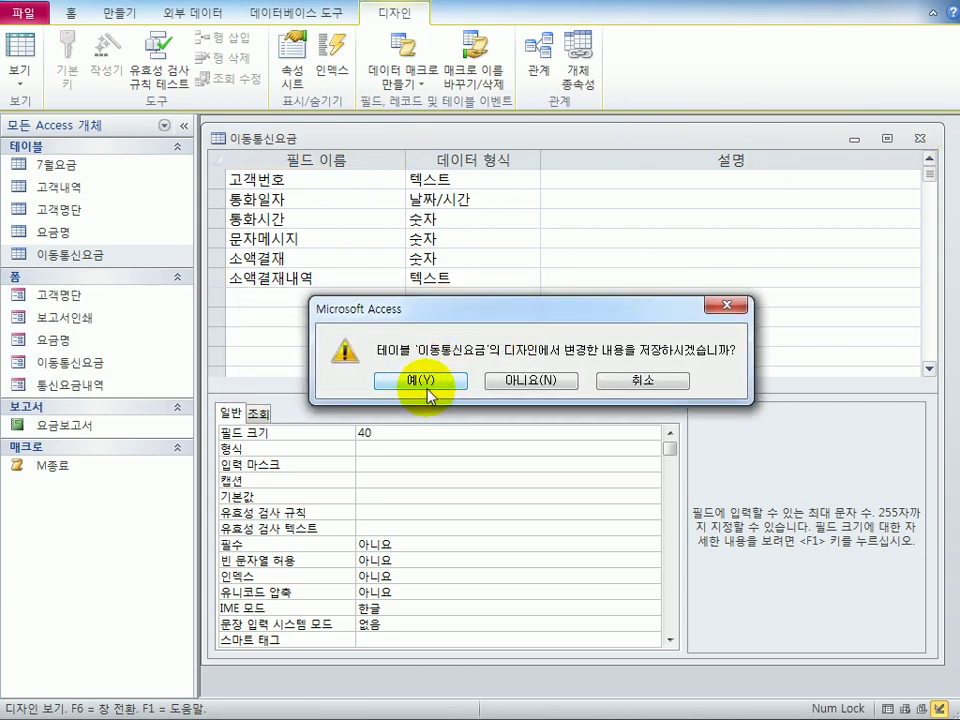
pyautogui.click(424, 388)
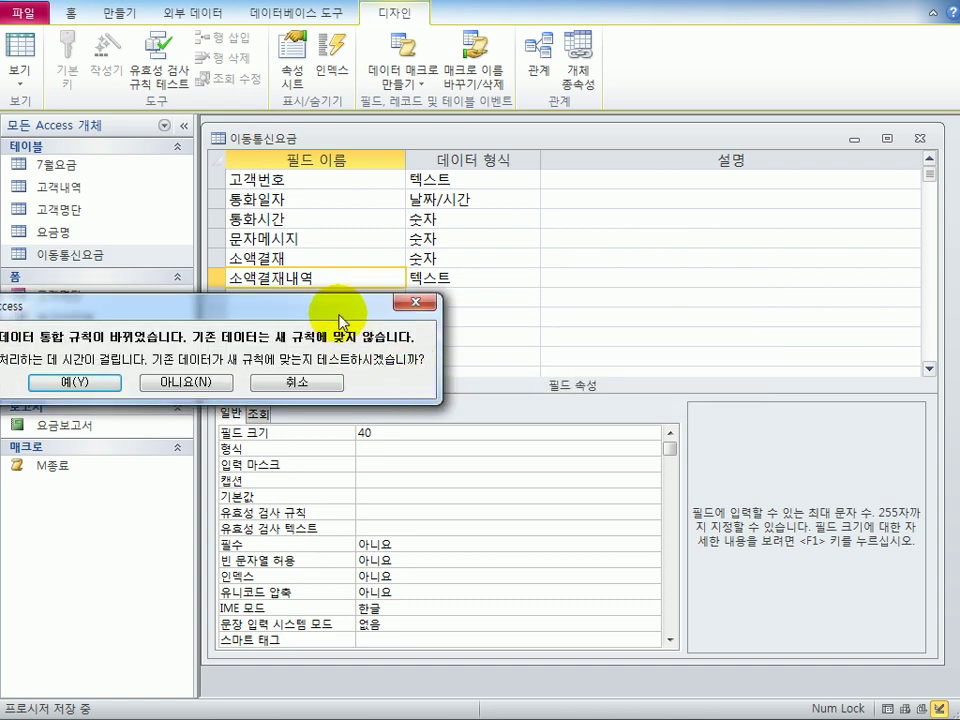
pyautogui.moveTo(340, 312); pyautogui.dragTo(640, 306)
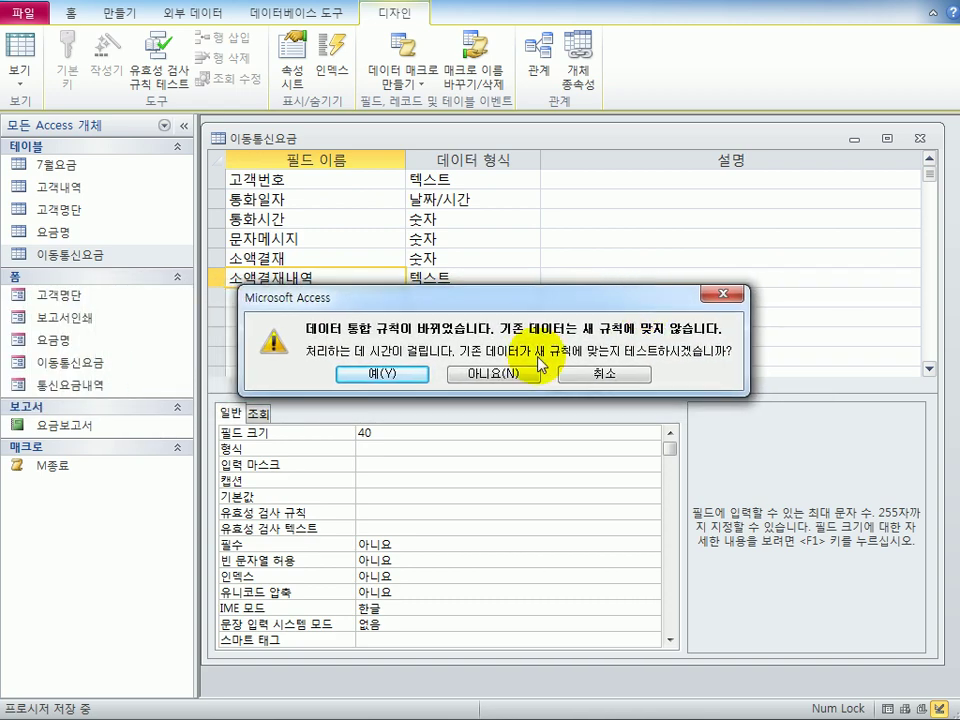
pyautogui.click(405, 374)
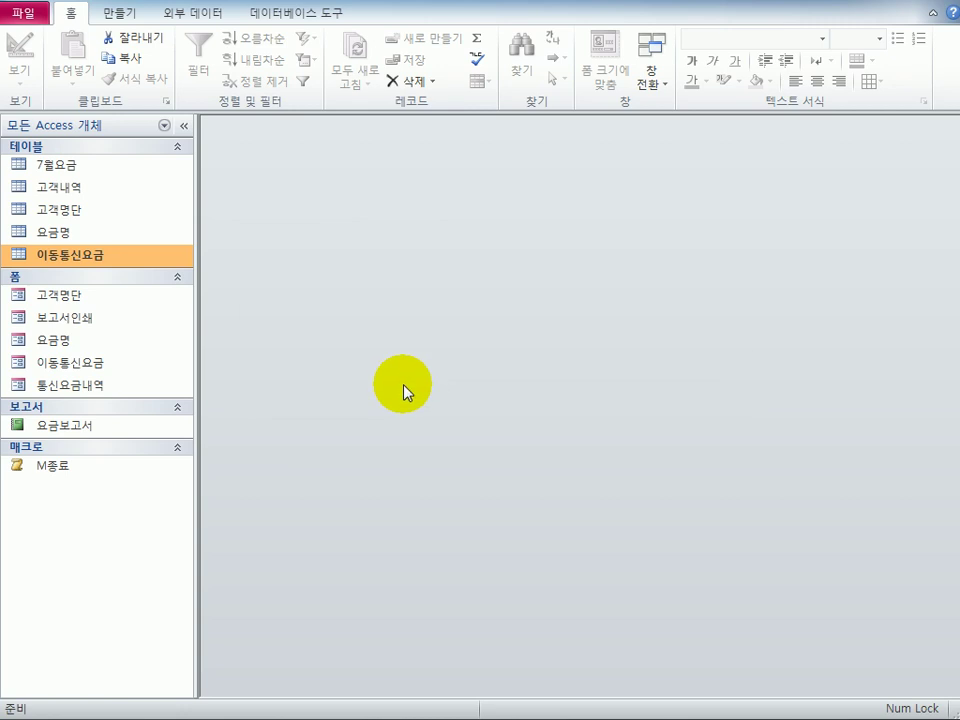
# - Open the 고객내역 table in Design view
pyautogui.click(76, 190)
pyautogui.rightClick(76, 195)
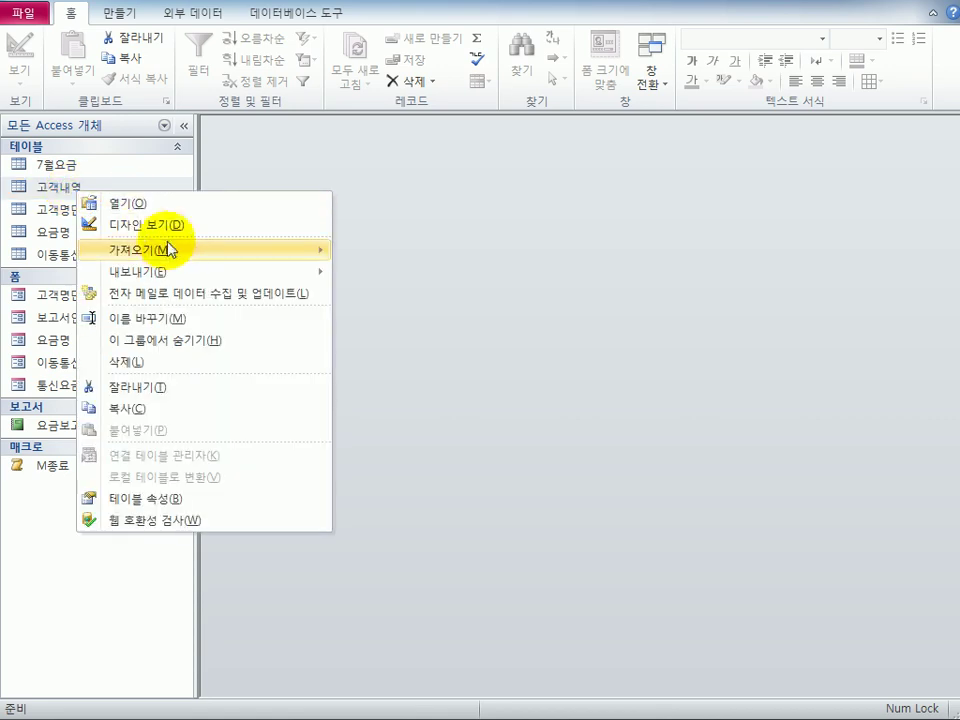
pyautogui.click(175, 230)
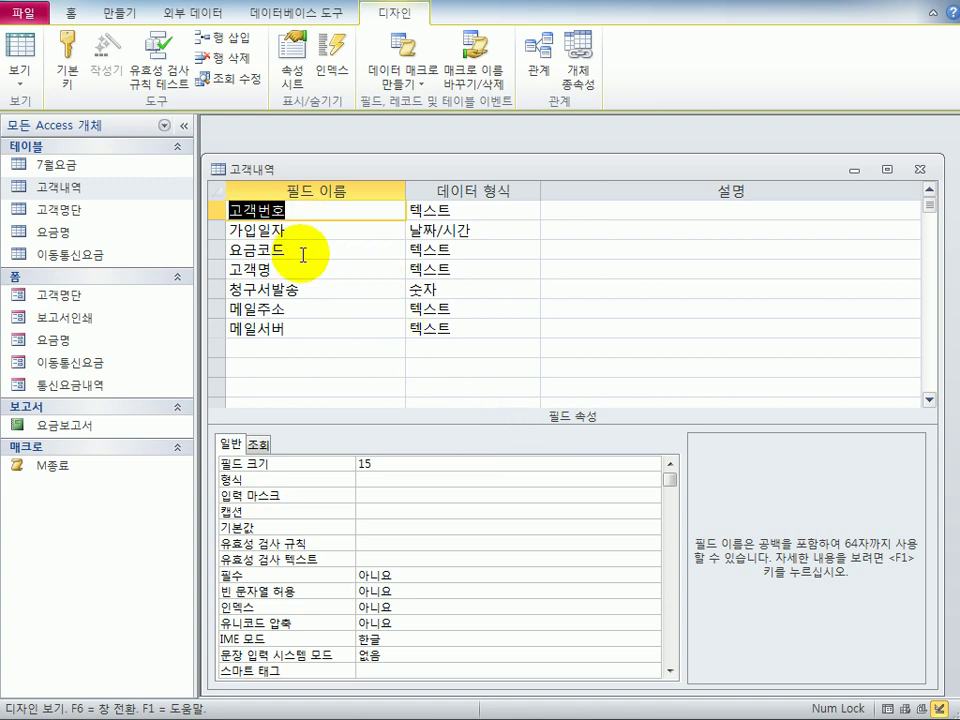
# - Check the 청구서발송 column in the 고객내역 table's Datasheet view and return to Design view
pyautogui.click(304, 290)
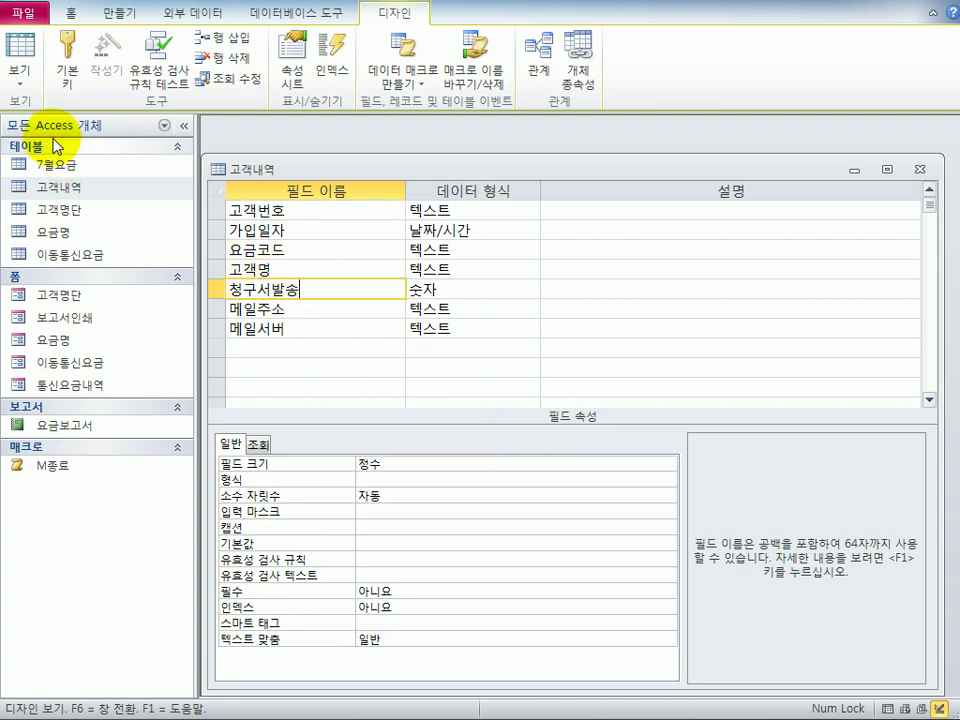
pyautogui.click(20, 47)
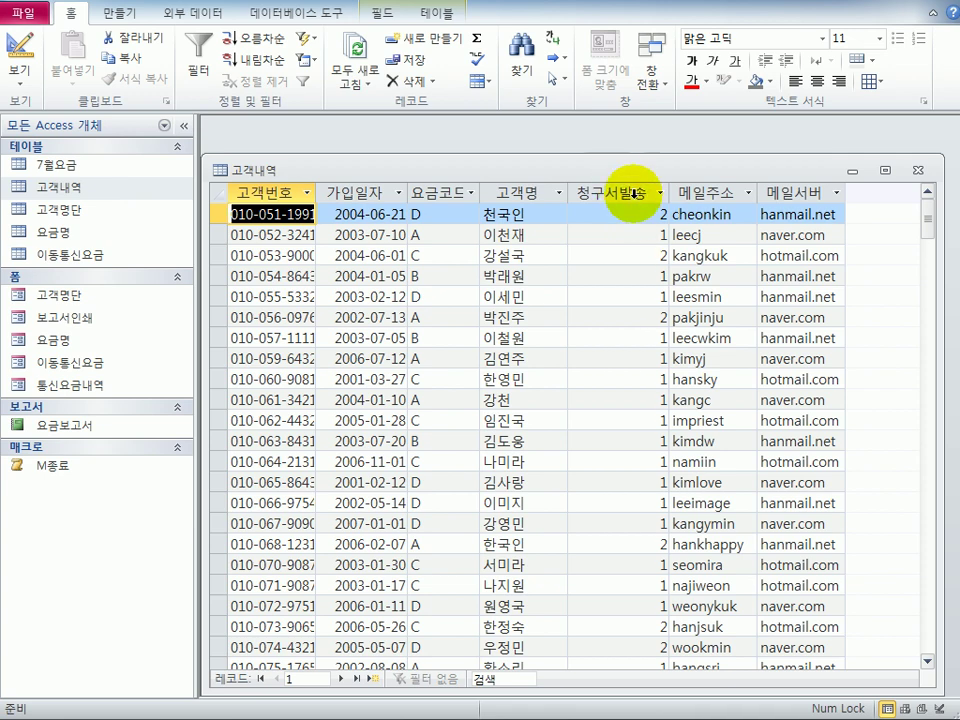
pyautogui.click(18, 72)
pyautogui.click(58, 257)
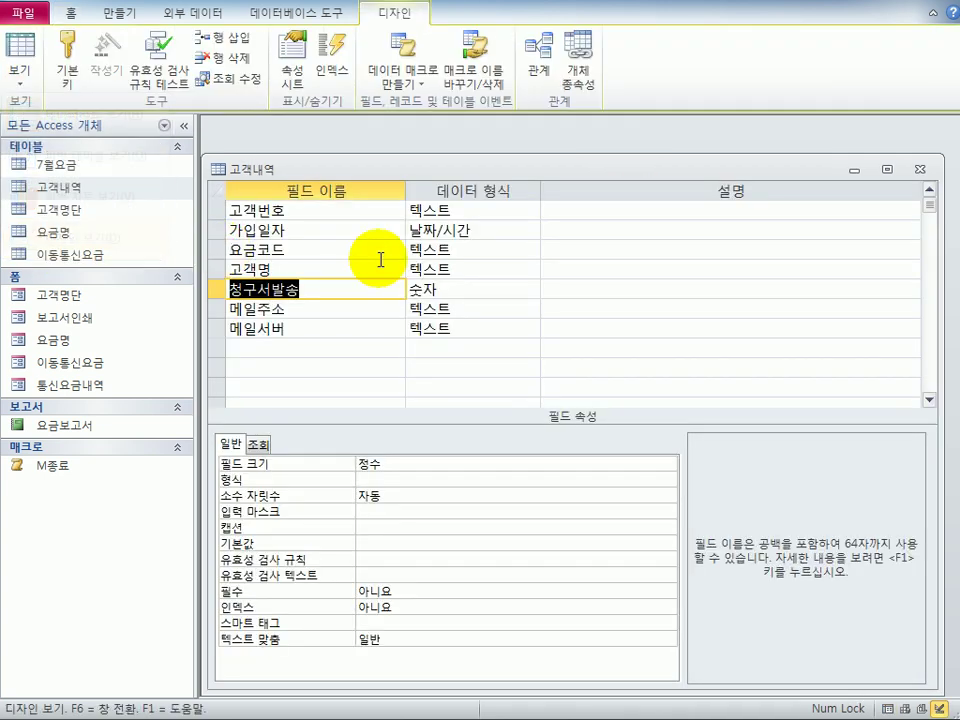
# - Set the caption of the 청구서발송 field to 1:메일, 2:SMS
pyautogui.click(368, 528)
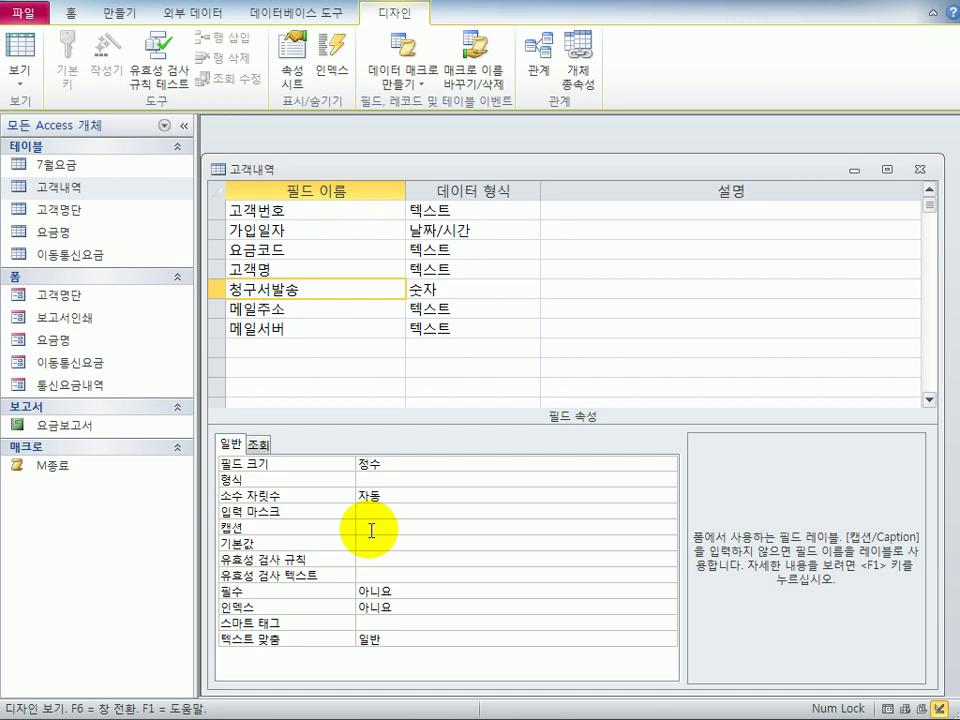
pyautogui.write('1:매일, 2:sm')
pyautogui.press('BackSpace')
pyautogui.press('BackSpace')
pyautogui.press('BackSpace')
pyautogui.write(':')
pyautogui.press('capslock')
pyautogui.write('SMS')
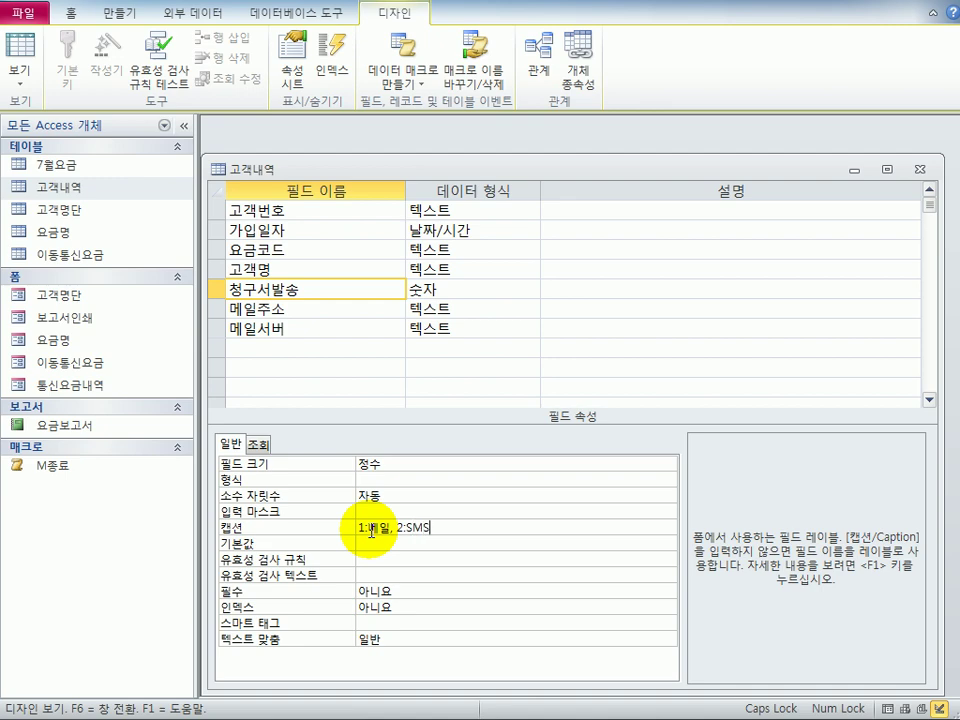
# - Save the 고객내역 table, show its datasheet and widen the 청구서발송 column to fit its caption
pyautogui.click(21, 45)
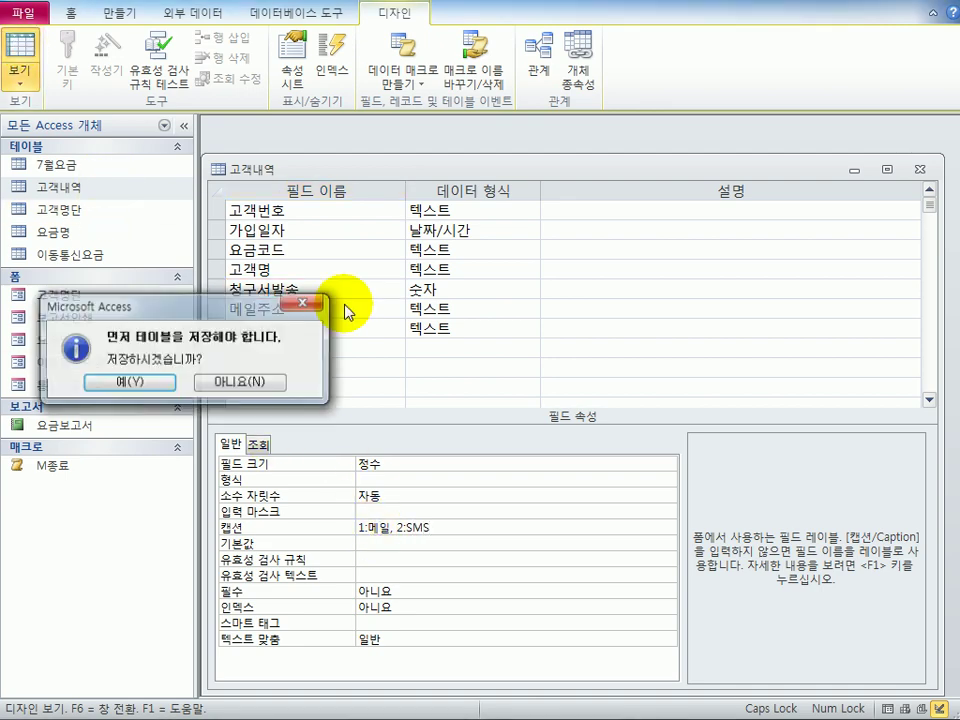
pyautogui.click(133, 383)
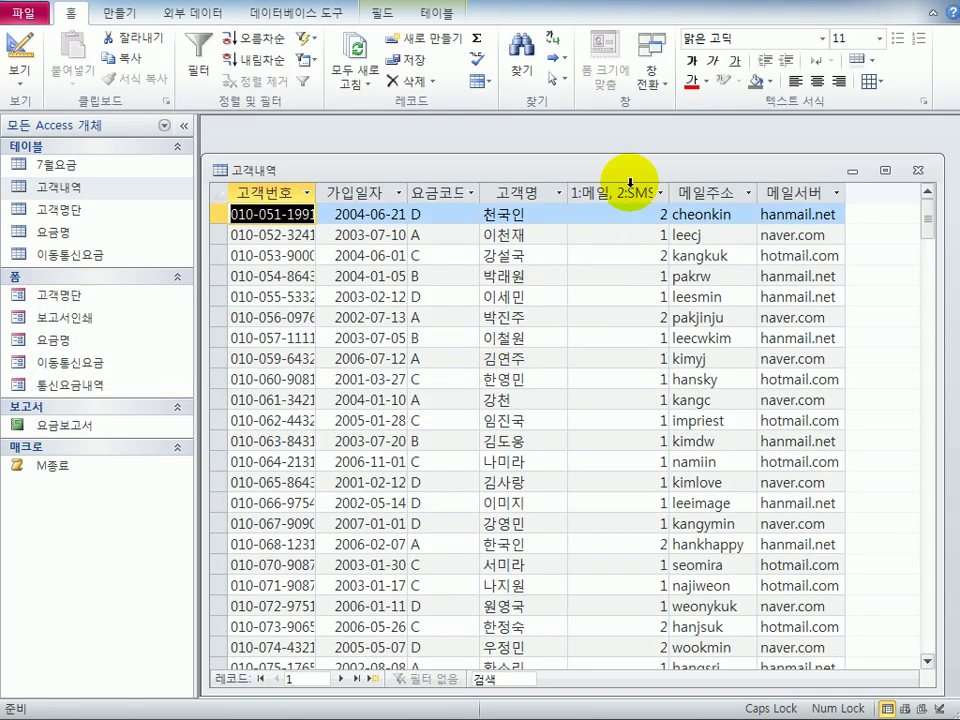
pyautogui.moveTo(670, 192); pyautogui.dragTo(705, 192)
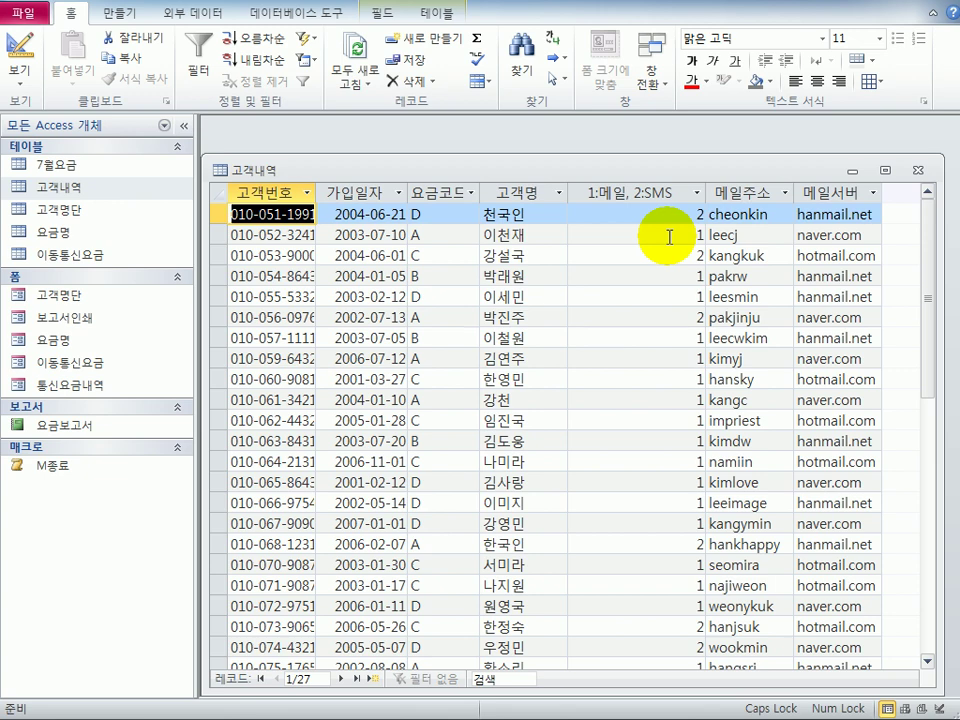
# - Return the 고객내역 table to Design view, set the 요금코드 field's input mask to >L, and close the table with its changes saved
pyautogui.click(20, 80)
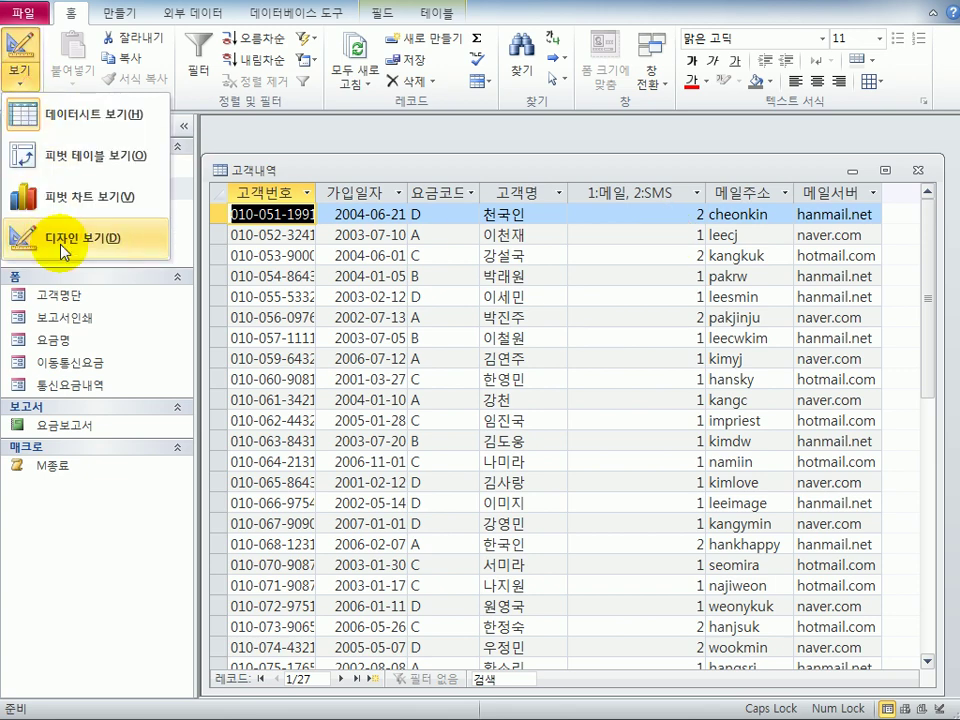
pyautogui.click(61, 245)
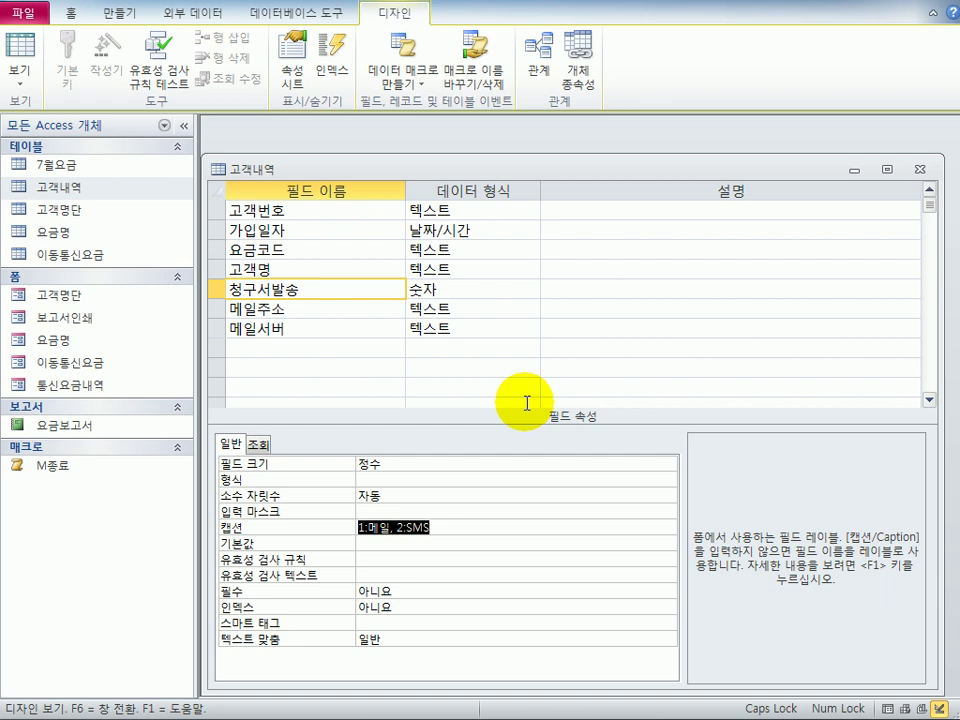
pyautogui.click(306, 243)
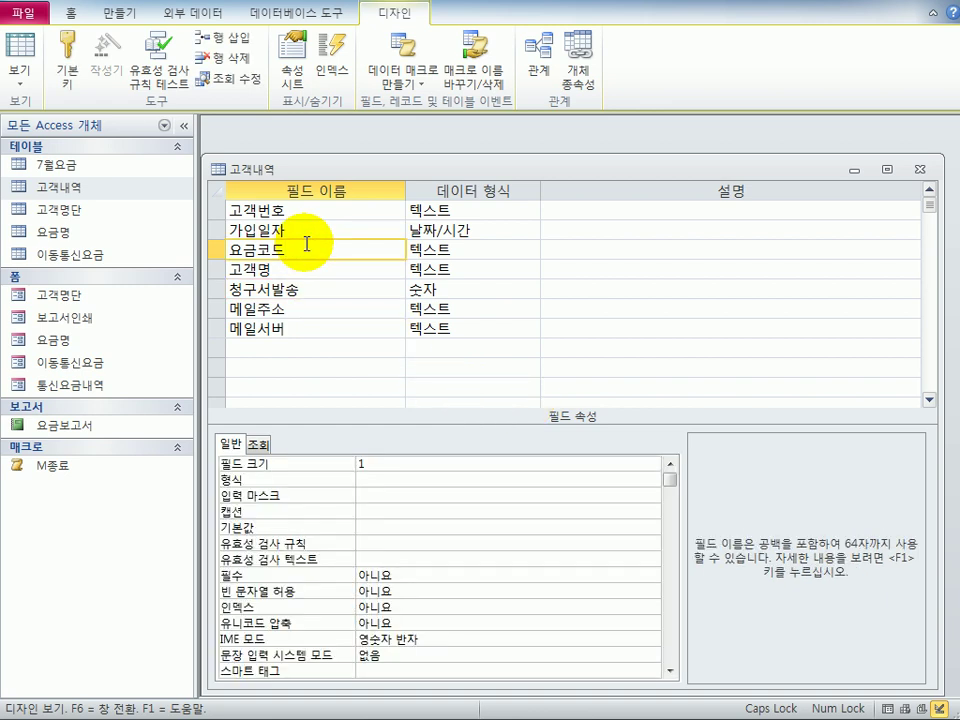
pyautogui.doubleClick(358, 463)
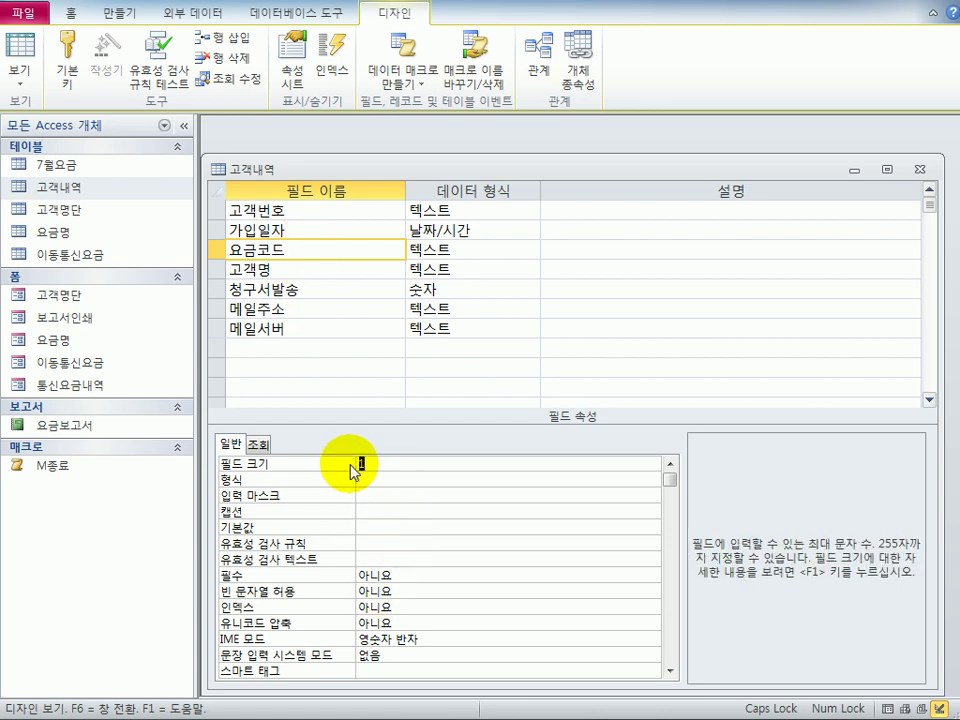
pyautogui.click(372, 495)
pyautogui.write('>')
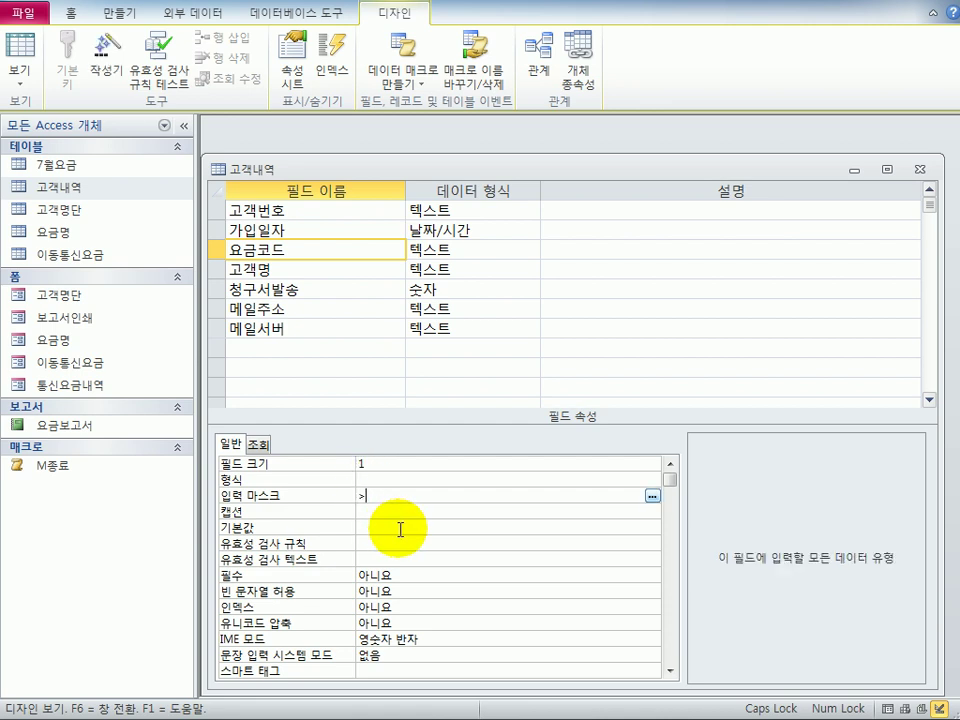
pyautogui.write('L')
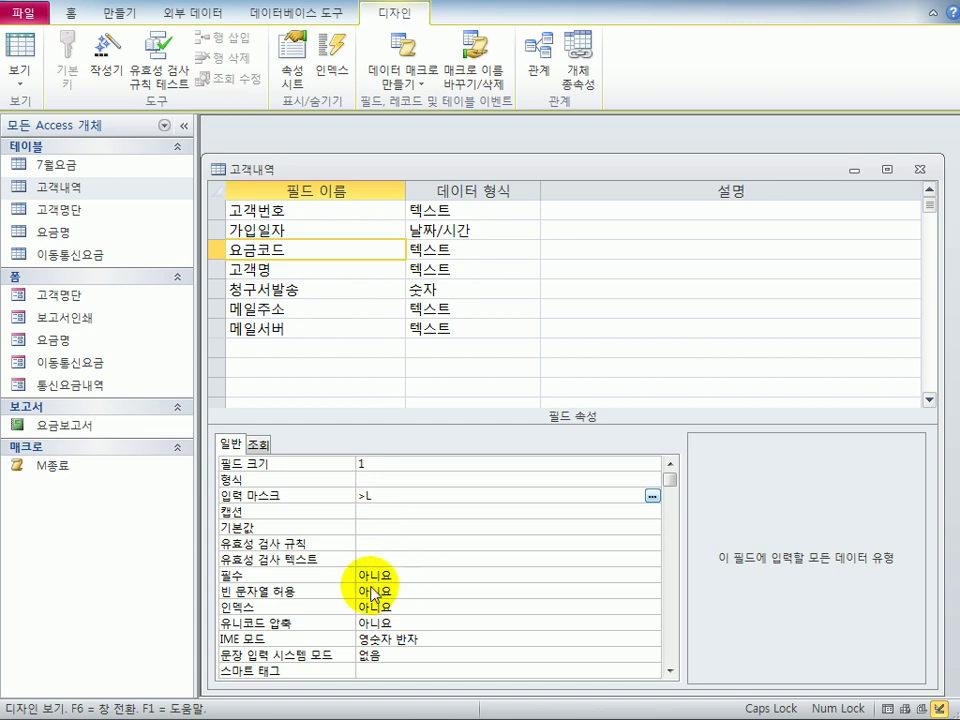
pyautogui.click(918, 169)
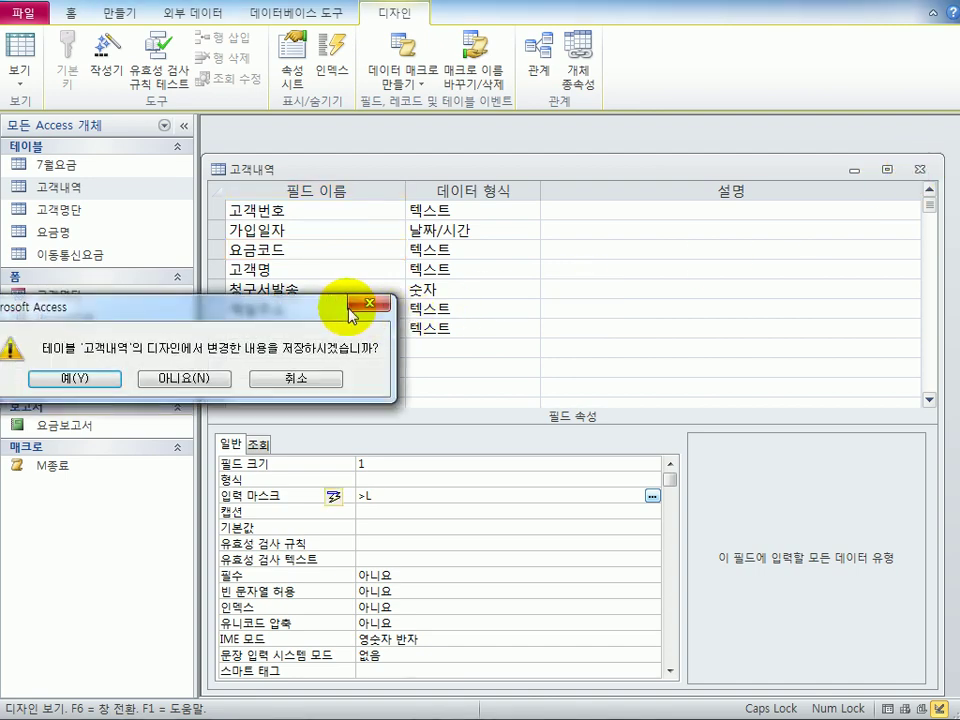
pyautogui.click(463, 400)
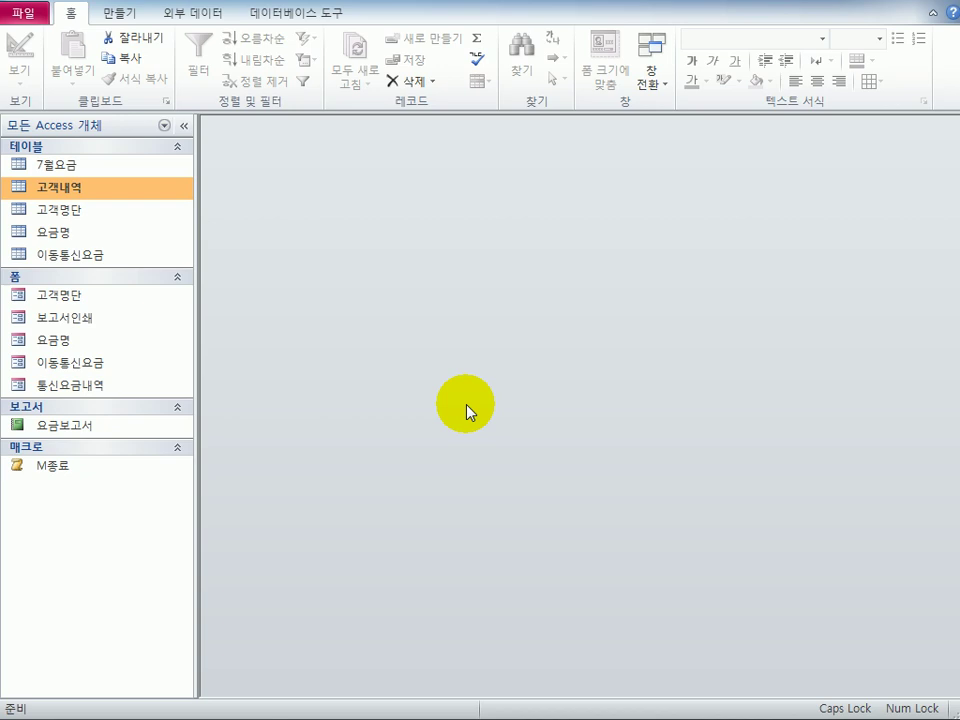
# - Start an Excel spreadsheet import that appends a copy of the records to the 7월요금 table
pyautogui.click(214, 15)
pyautogui.click(161, 82)
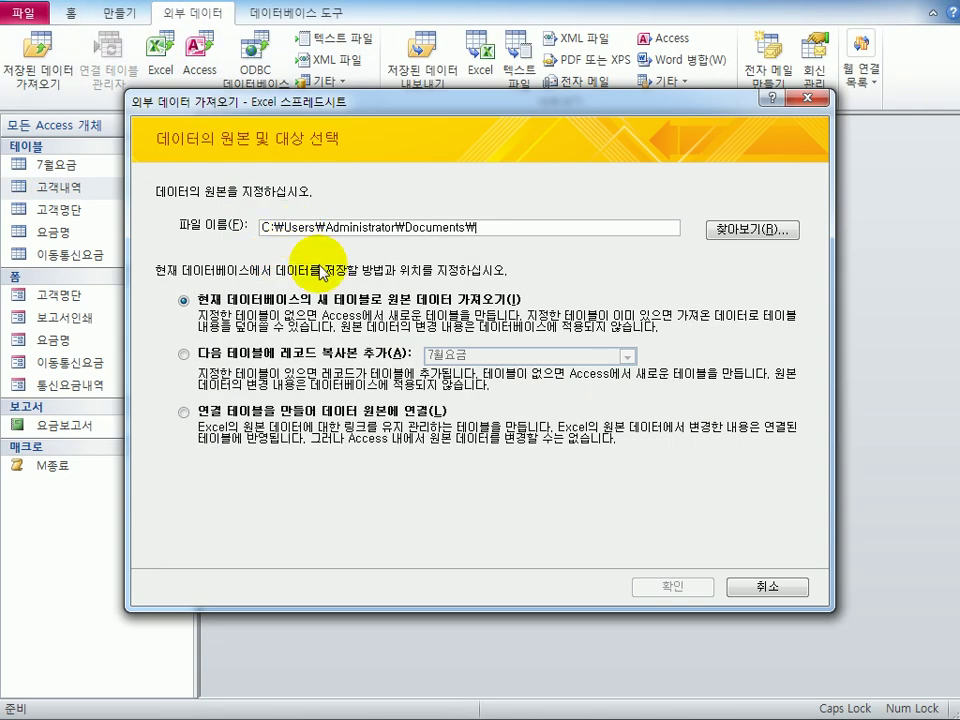
pyautogui.click(298, 362)
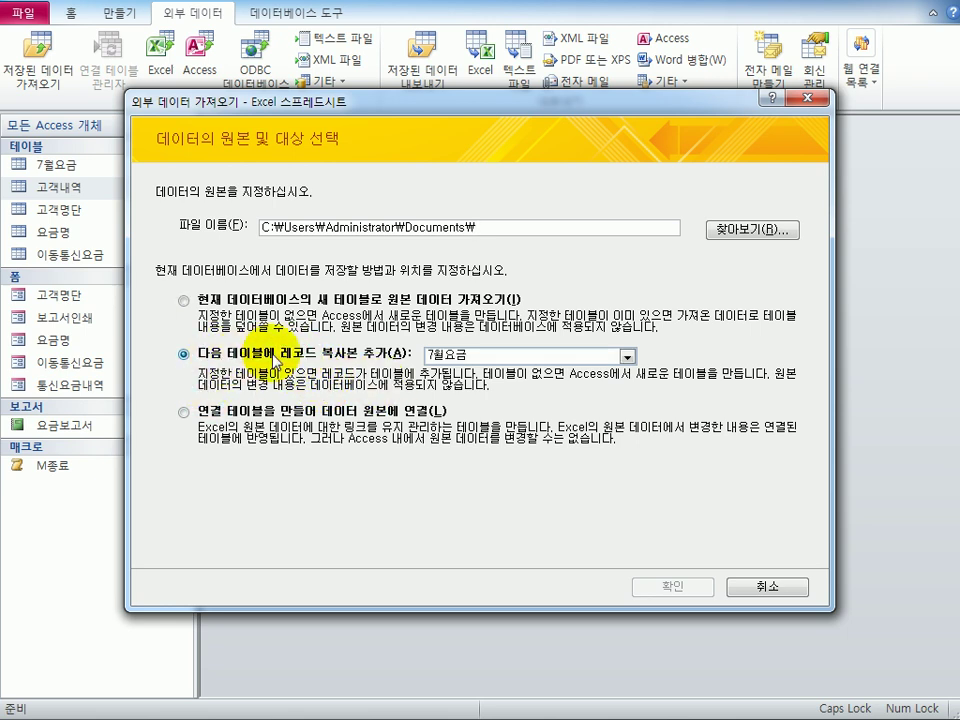
pyautogui.click(627, 356)
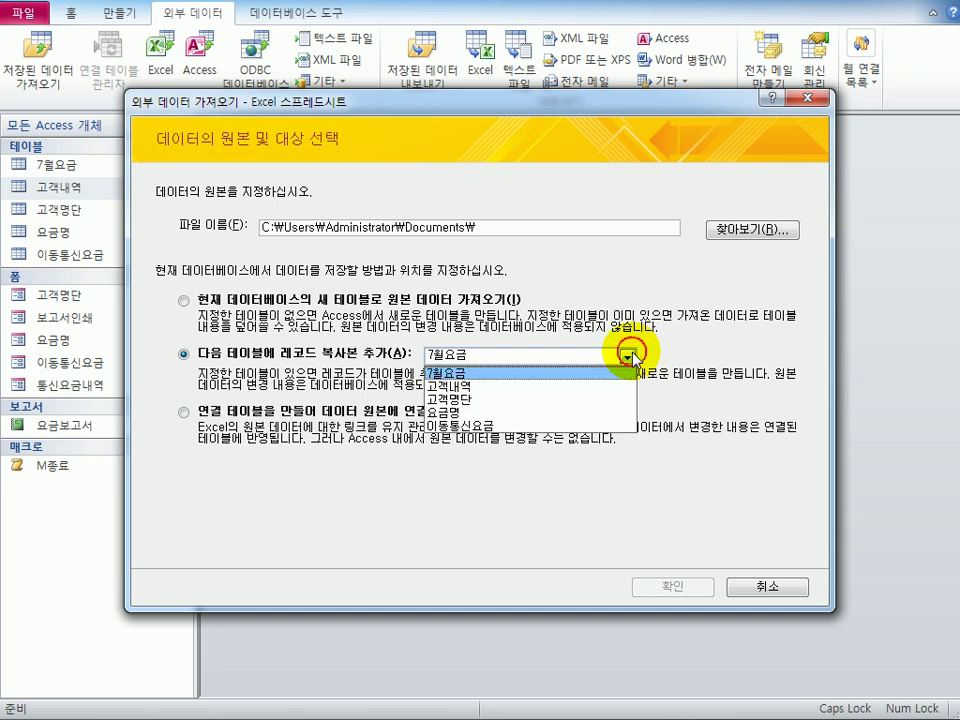
pyautogui.click(621, 373)
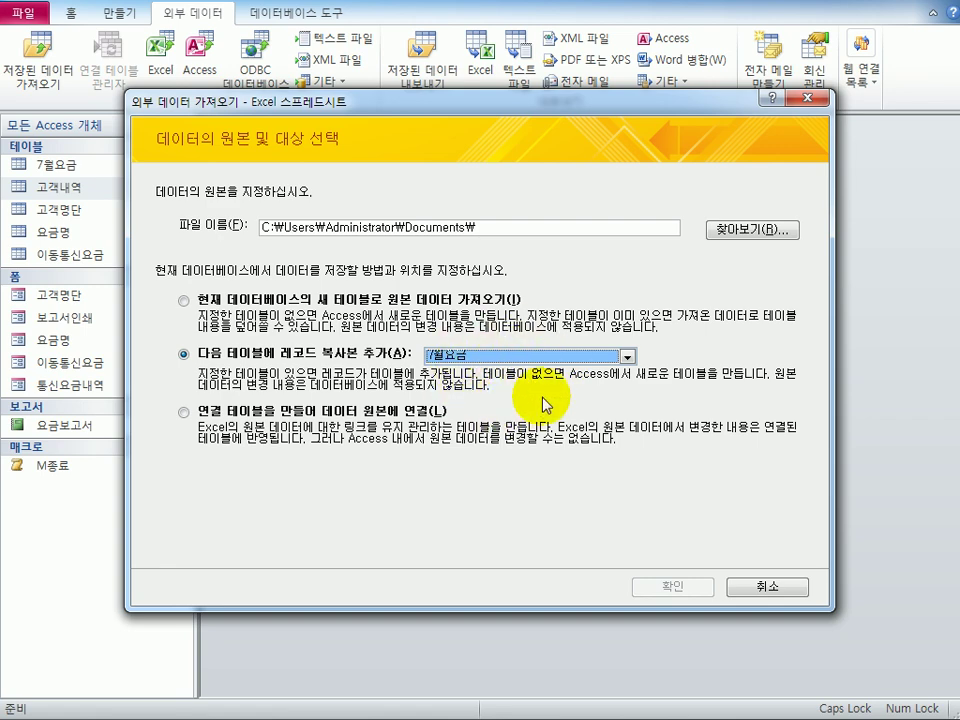
# - Choose the 7월요금 workbook in C:\컴활1급(기출)\데이터베이스\기출문제 as the import source
pyautogui.click(752, 230)
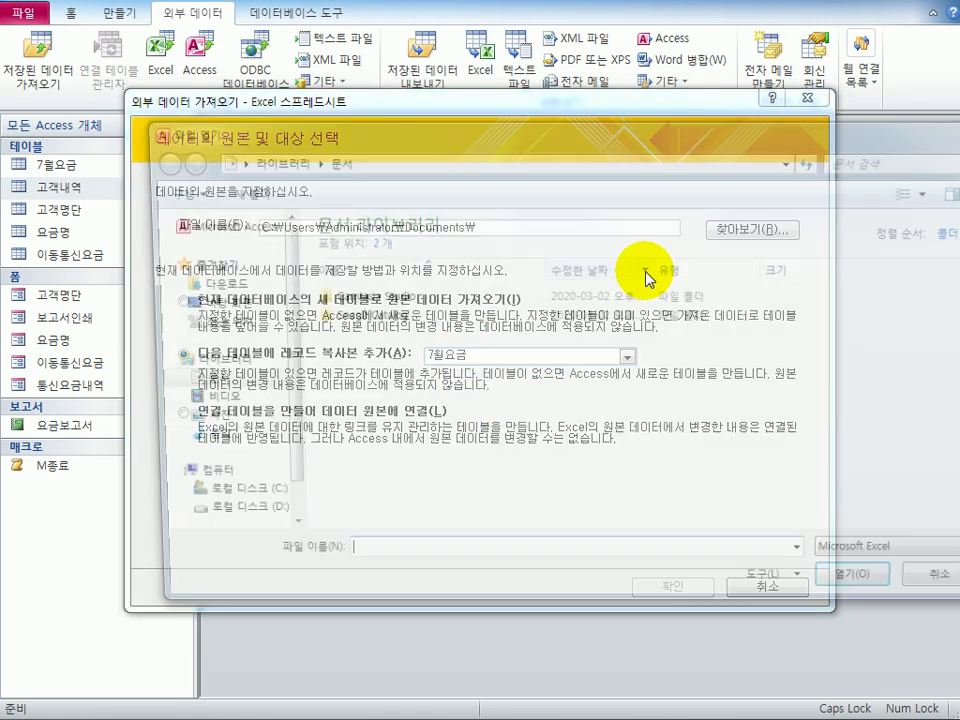
pyautogui.moveTo(375, 133); pyautogui.dragTo(298, 103)
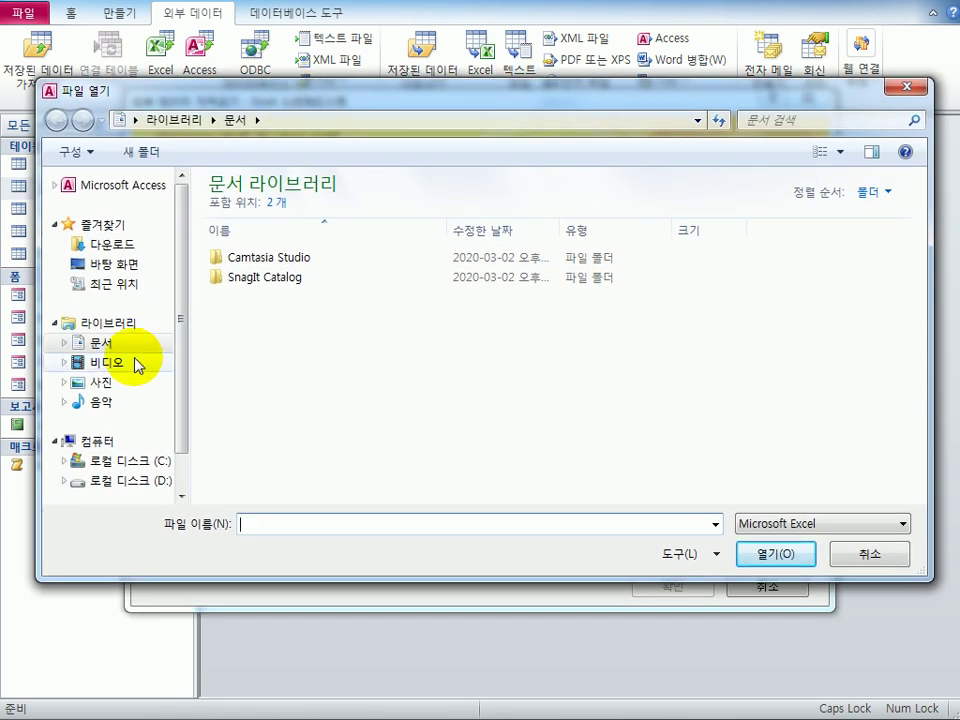
pyautogui.click(160, 462)
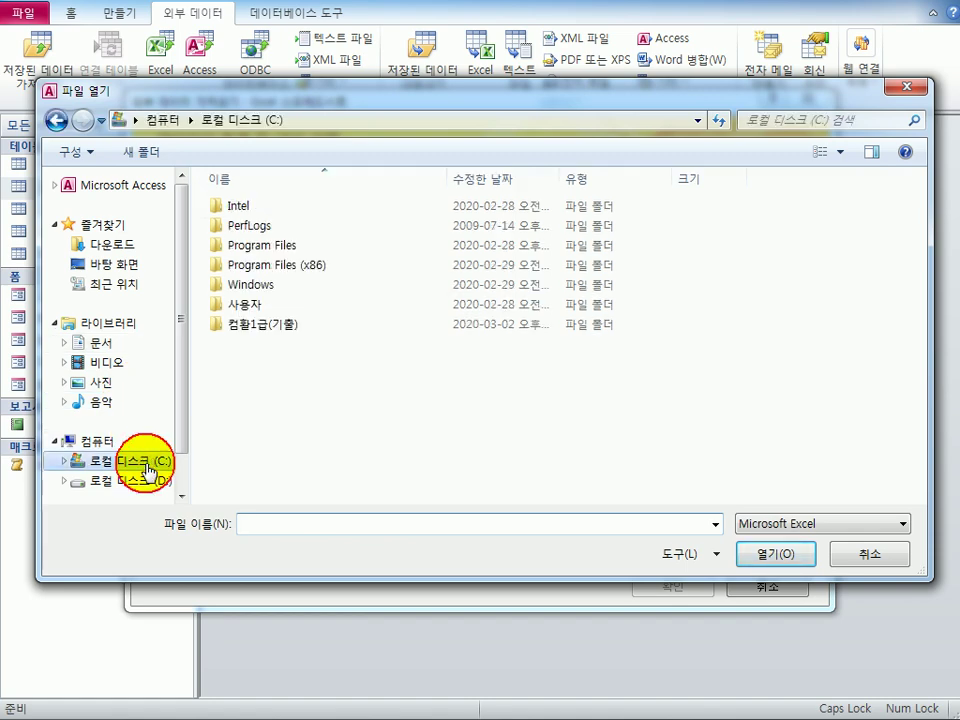
pyautogui.doubleClick(278, 337)
pyautogui.click(274, 212)
pyautogui.doubleClick(274, 212)
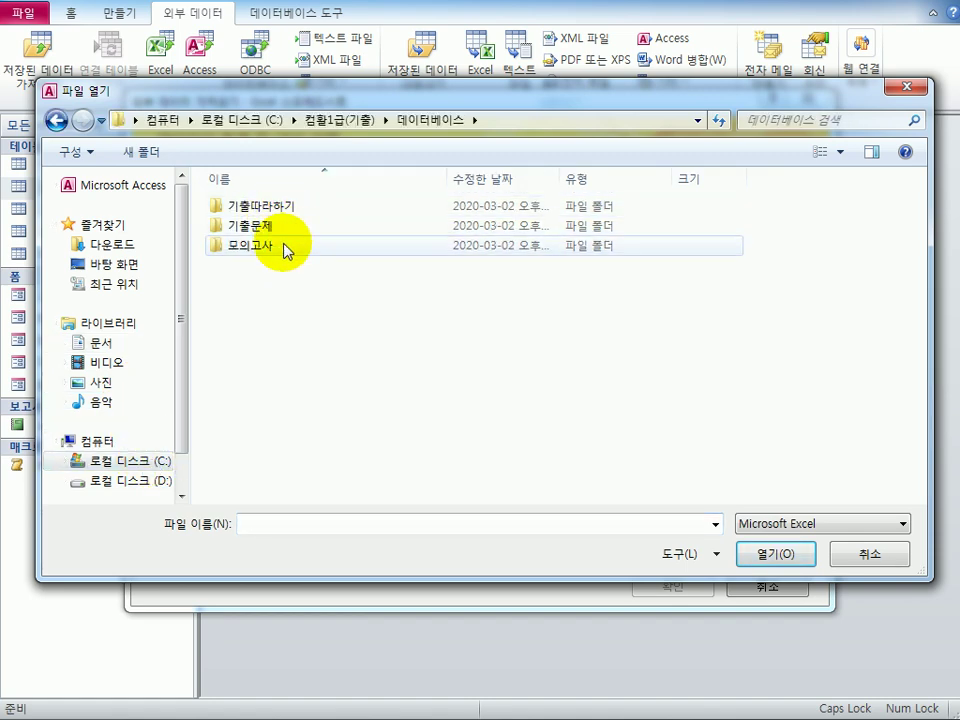
pyautogui.doubleClick(231, 224)
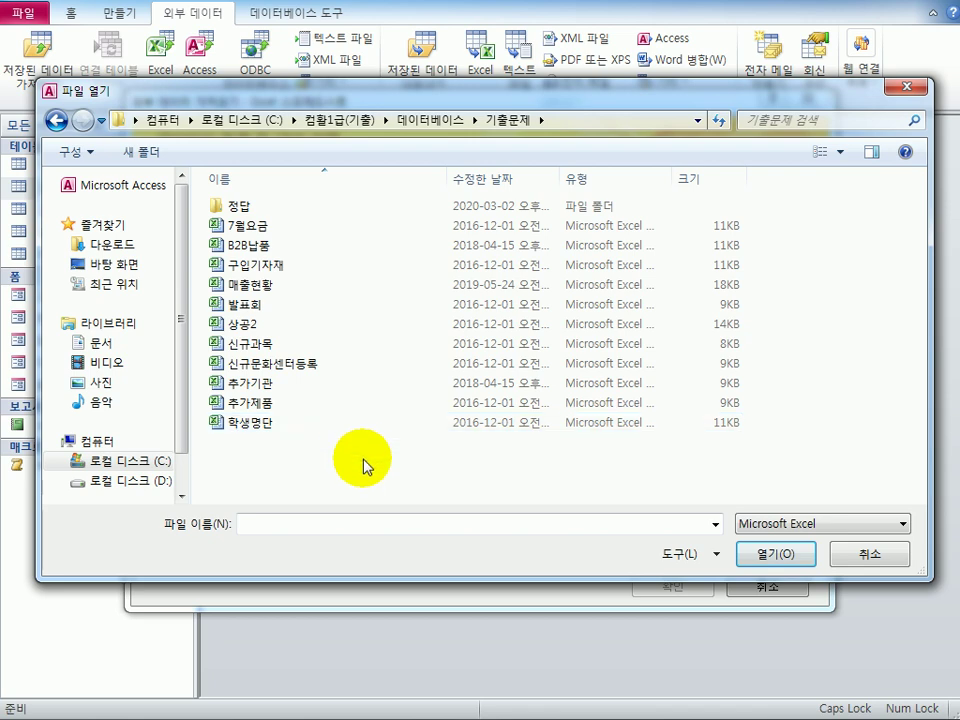
pyautogui.click(272, 230)
pyautogui.click(745, 556)
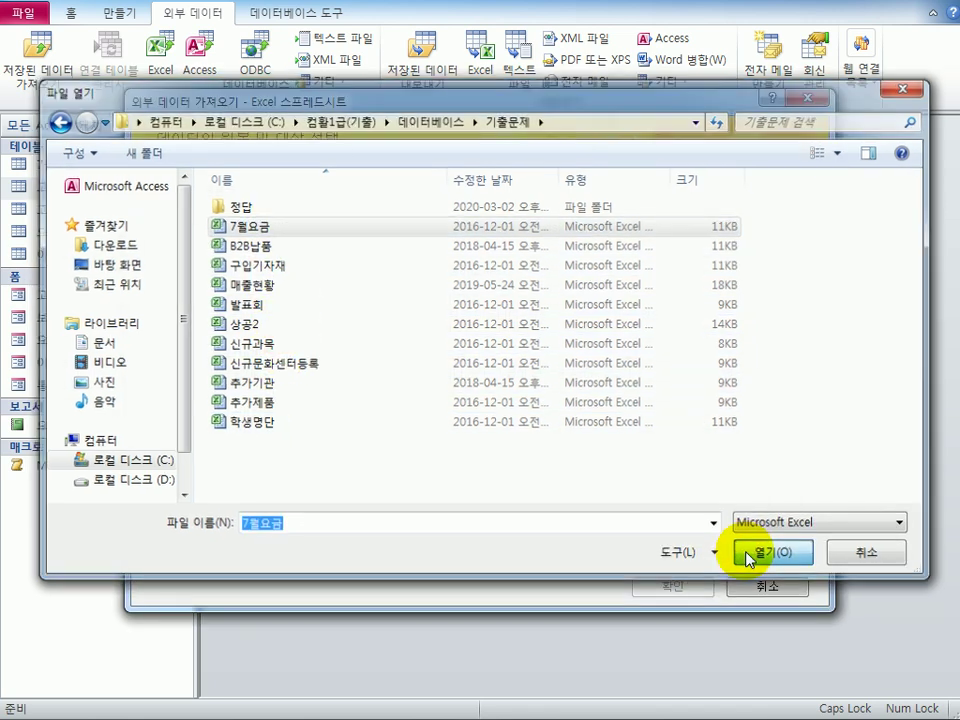
# - Import the 이동통신요금 worksheet into the 7월요금 table through the import wizard without saving the import steps
pyautogui.click(680, 591)
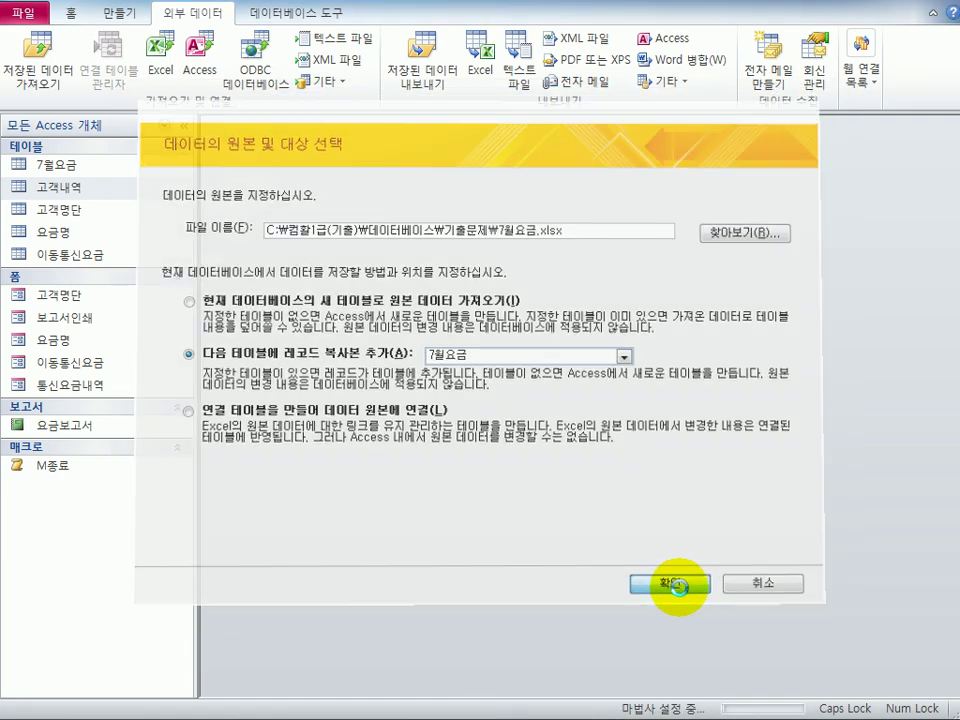
pyautogui.moveTo(553, 70); pyautogui.dragTo(476, 152)
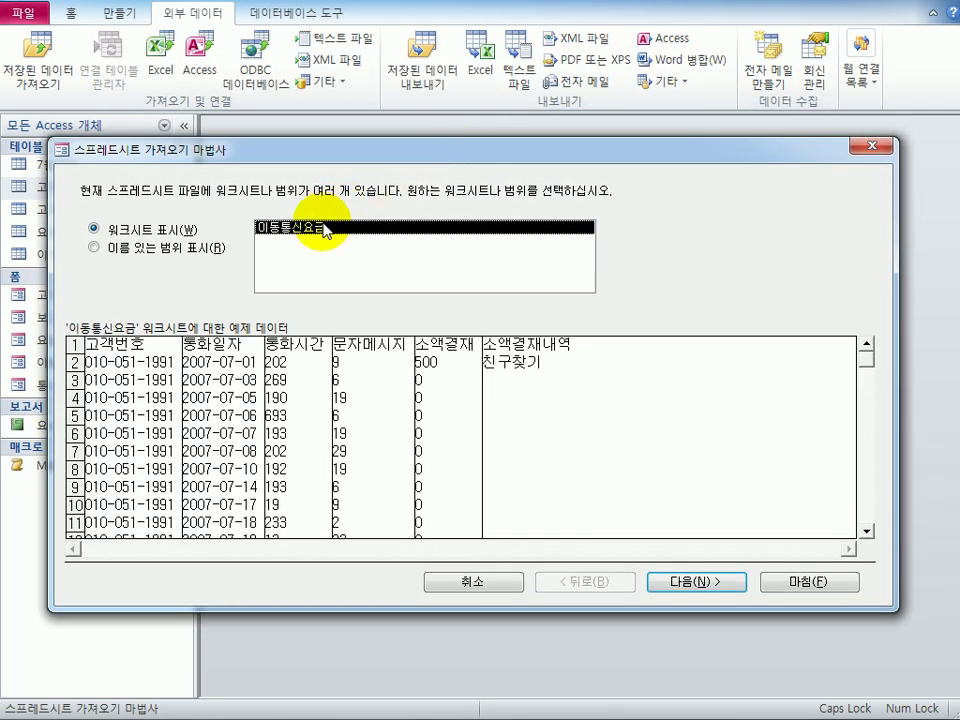
pyautogui.click(700, 582)
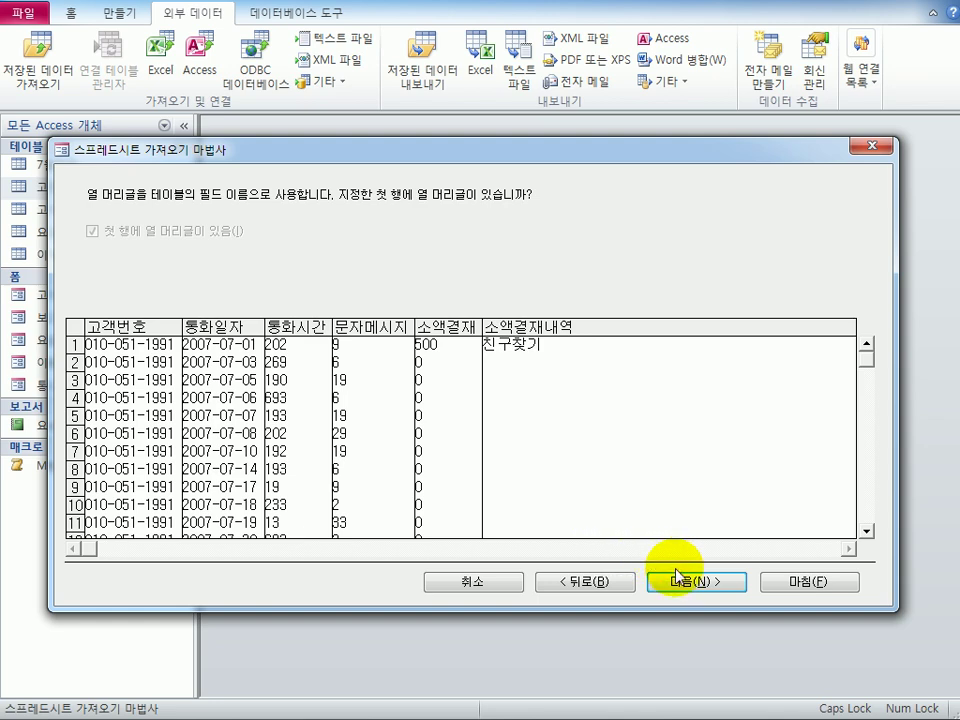
pyautogui.click(677, 580)
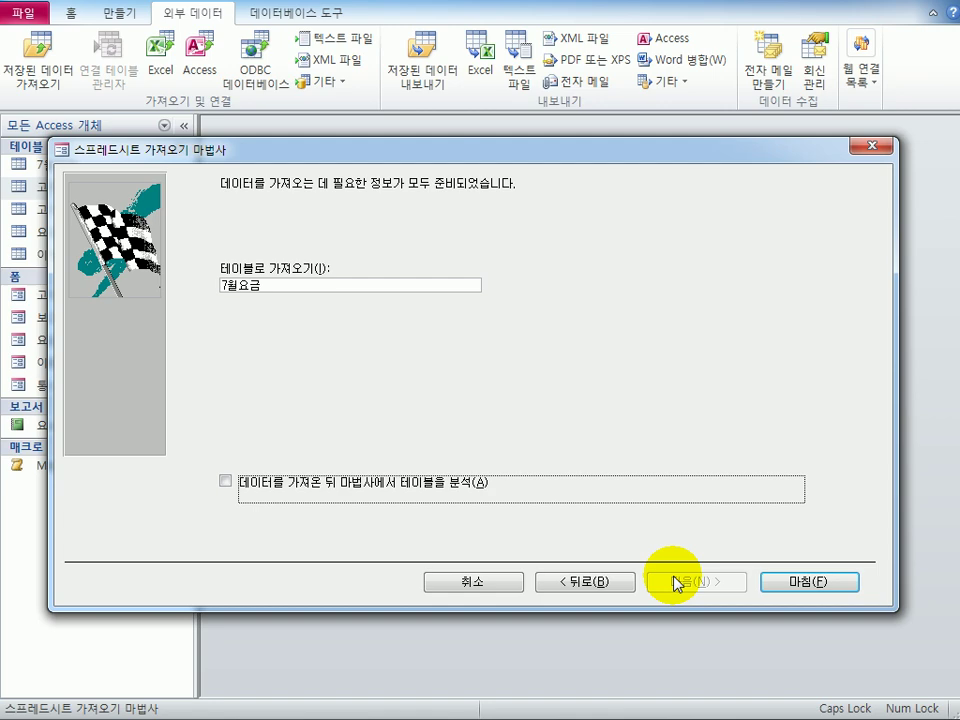
pyautogui.click(775, 582)
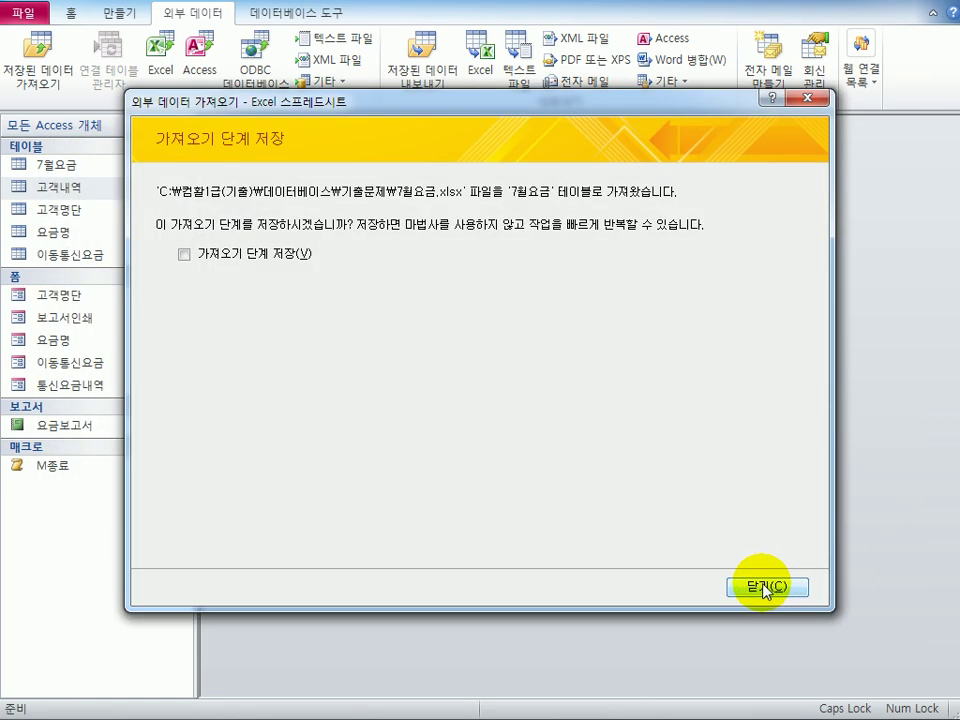
pyautogui.click(766, 587)
# - Open the 7월요금 table's datasheet to check the imported records and close it
pyautogui.click(96, 166)
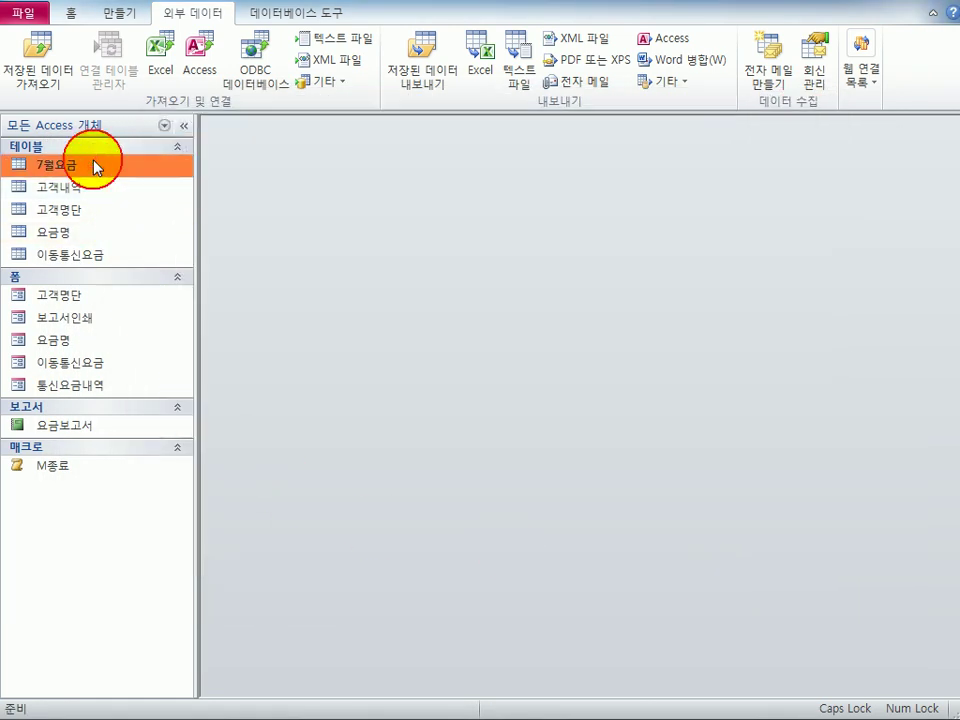
pyautogui.doubleClick(96, 166)
pyautogui.moveTo(418, 171); pyautogui.dragTo(420, 152)
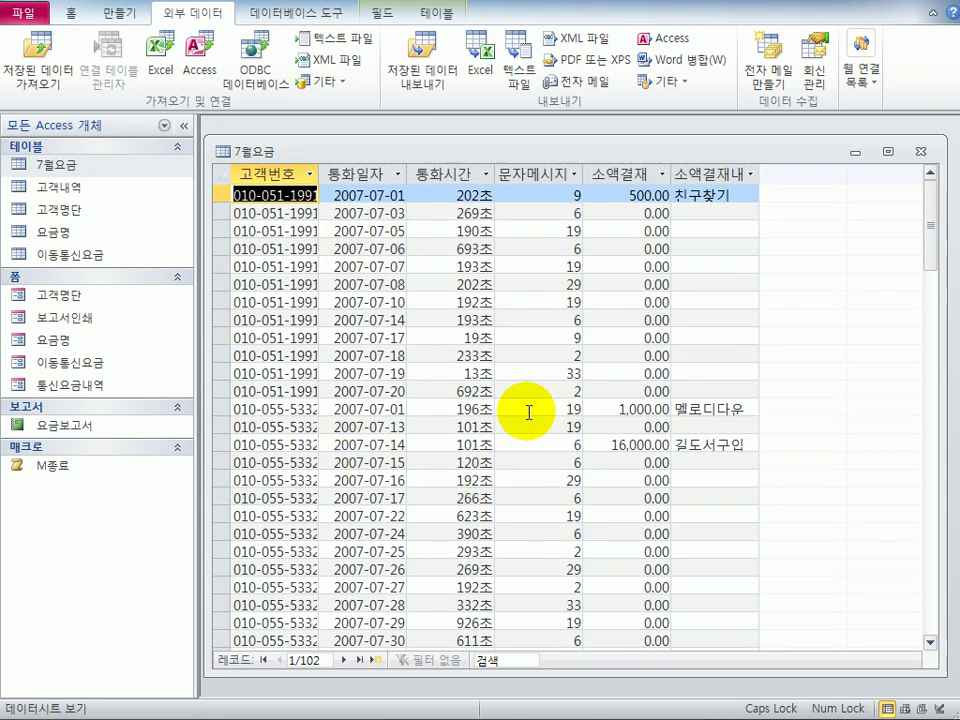
pyautogui.click(920, 152)
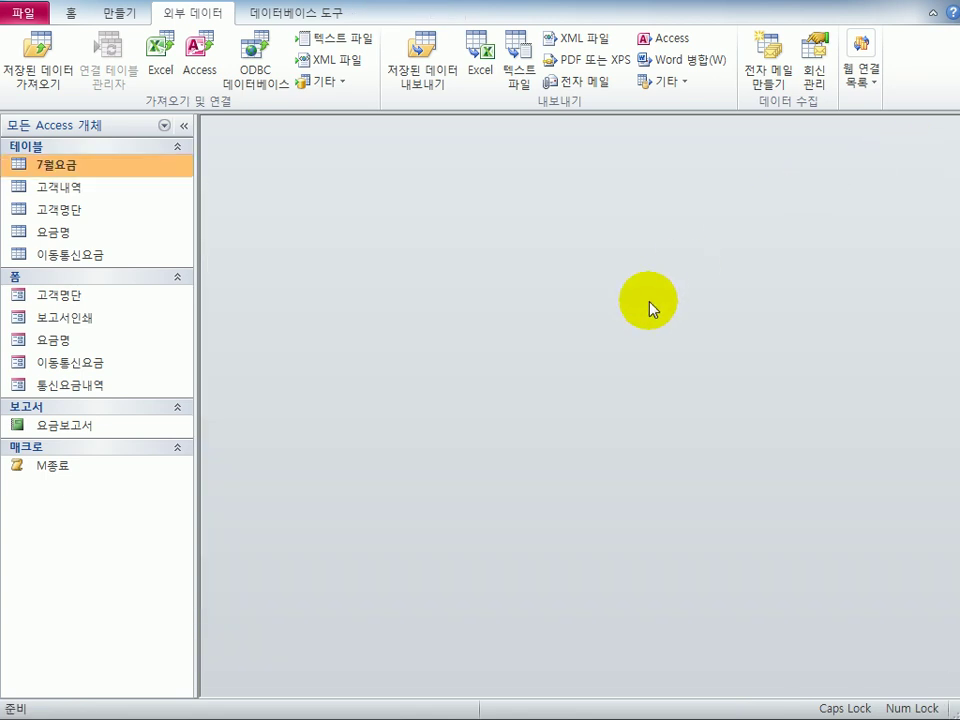
# - Open the 고객내역 table in Design view
pyautogui.click(124, 194)
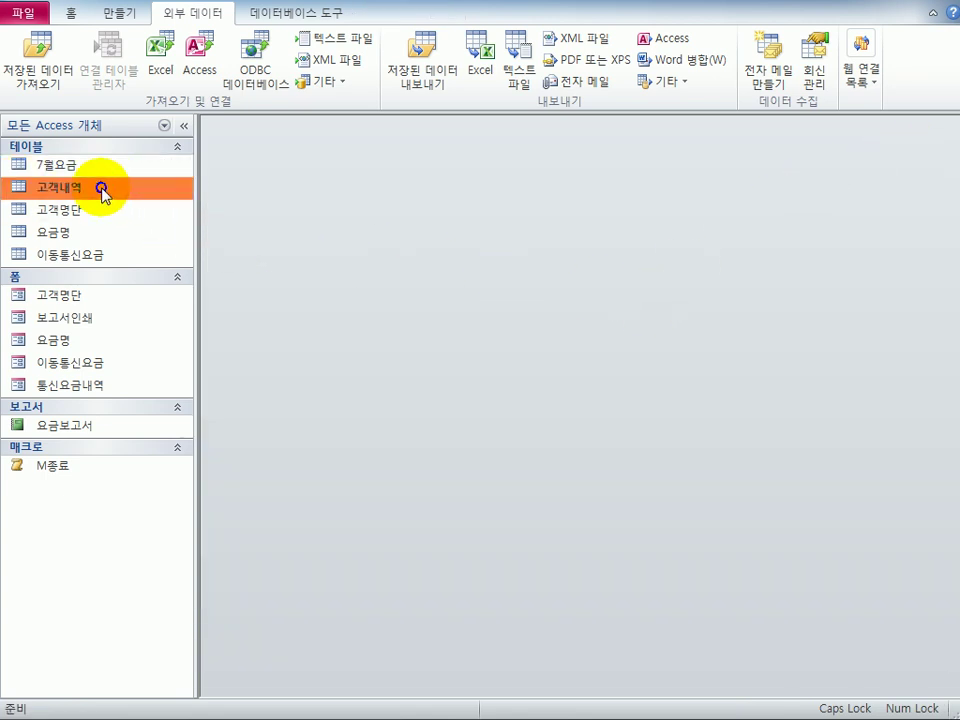
pyautogui.rightClick(103, 190)
pyautogui.click(213, 225)
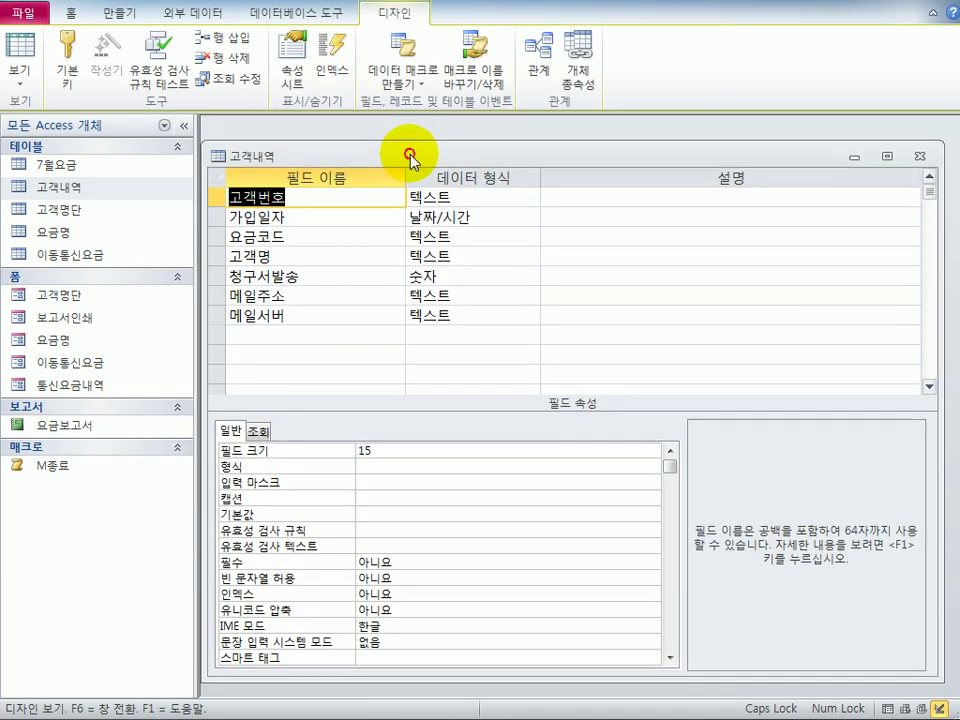
# - Set the display control of the 요금코드 field to 목록 상자 in its lookup properties
pyautogui.click(331, 232)
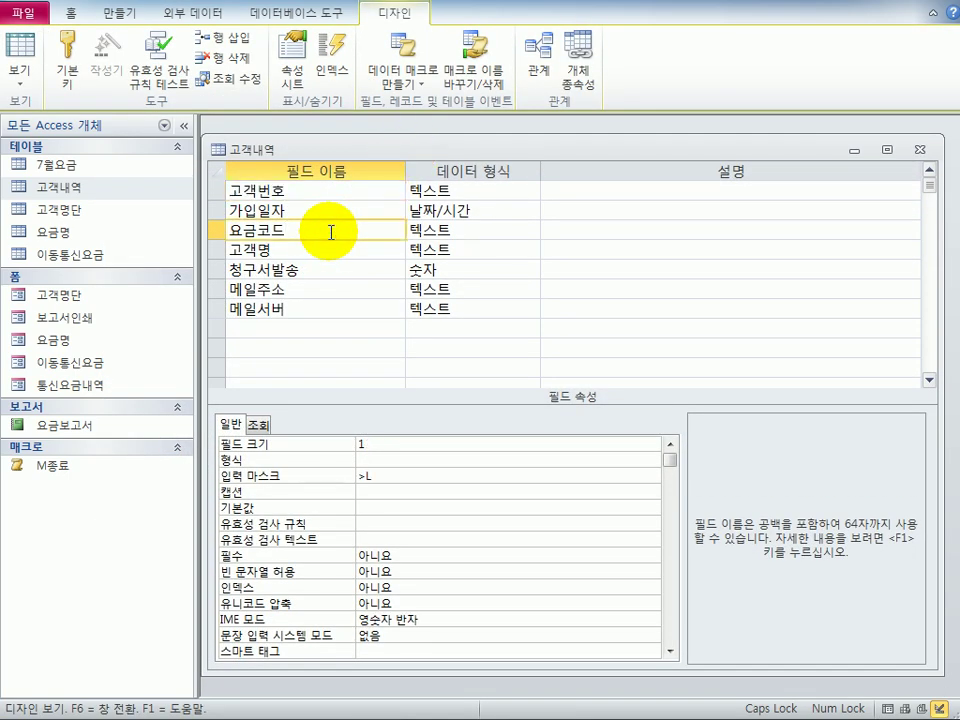
pyautogui.click(254, 424)
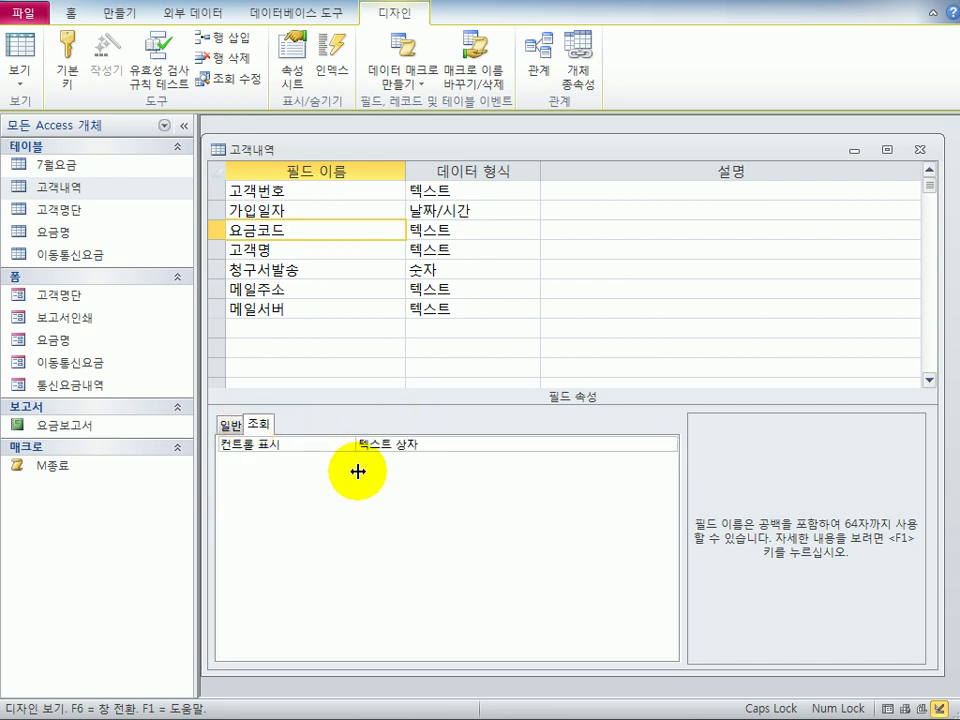
pyautogui.click(551, 444)
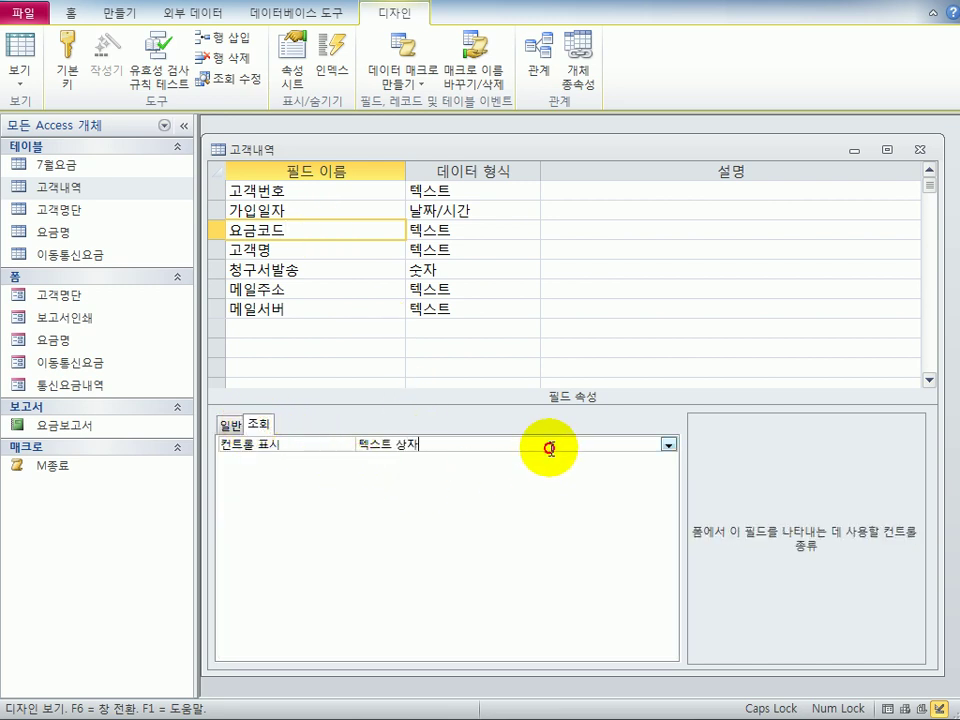
pyautogui.click(668, 444)
pyautogui.click(640, 474)
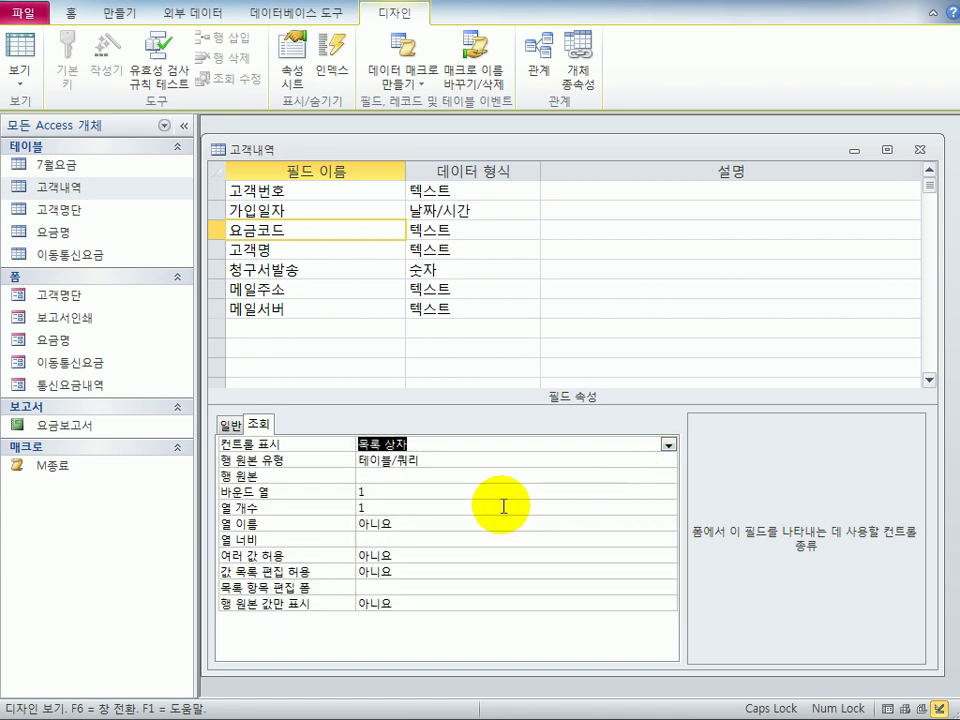
# - Start building the row source query of the 요금코드 field and add the 요금명 table to it
pyautogui.click(420, 477)
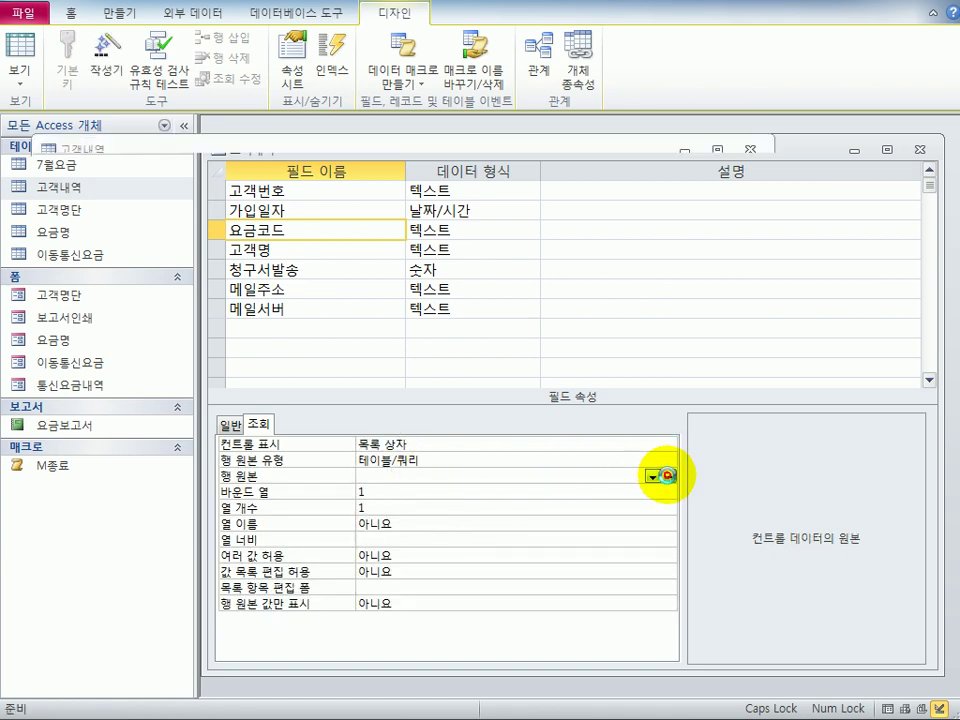
pyautogui.click(666, 477)
pyautogui.moveTo(430, 385); pyautogui.dragTo(433, 357)
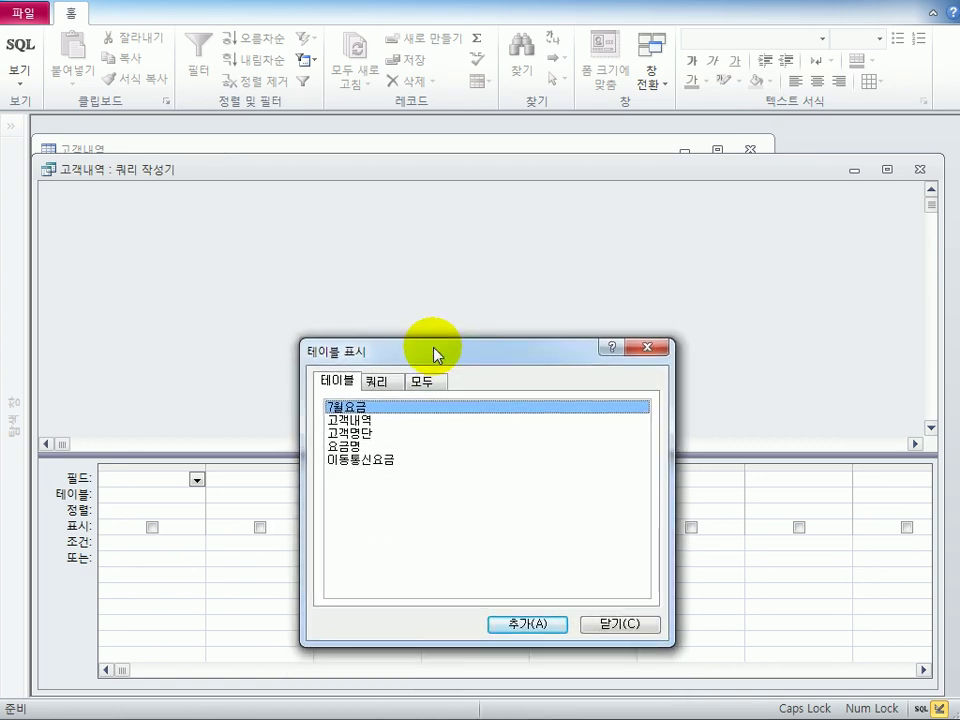
pyautogui.doubleClick(385, 446)
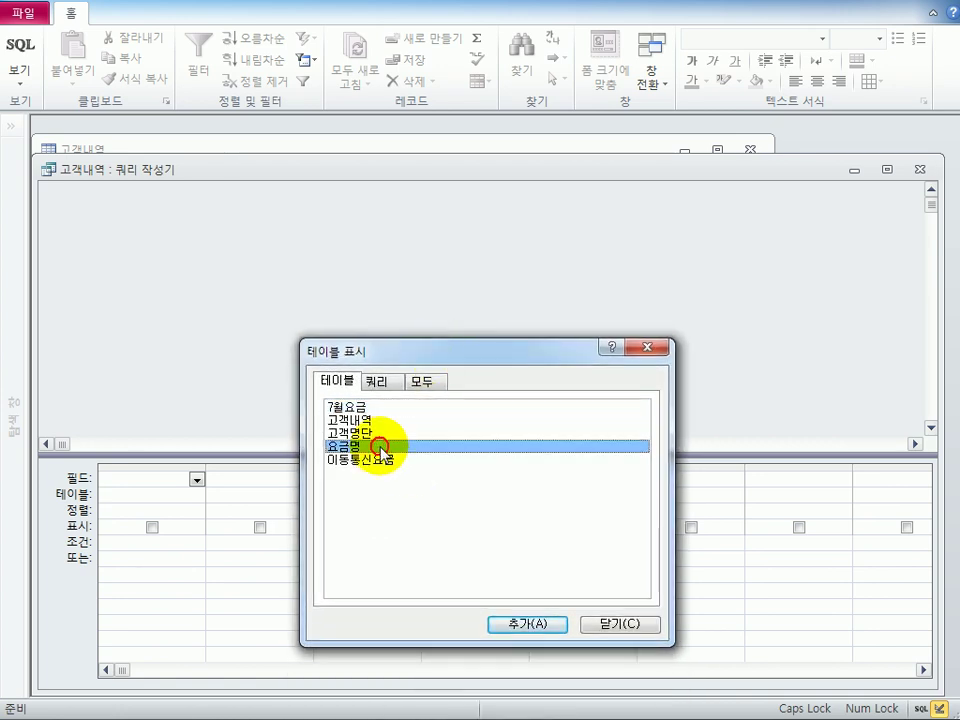
pyautogui.click(610, 625)
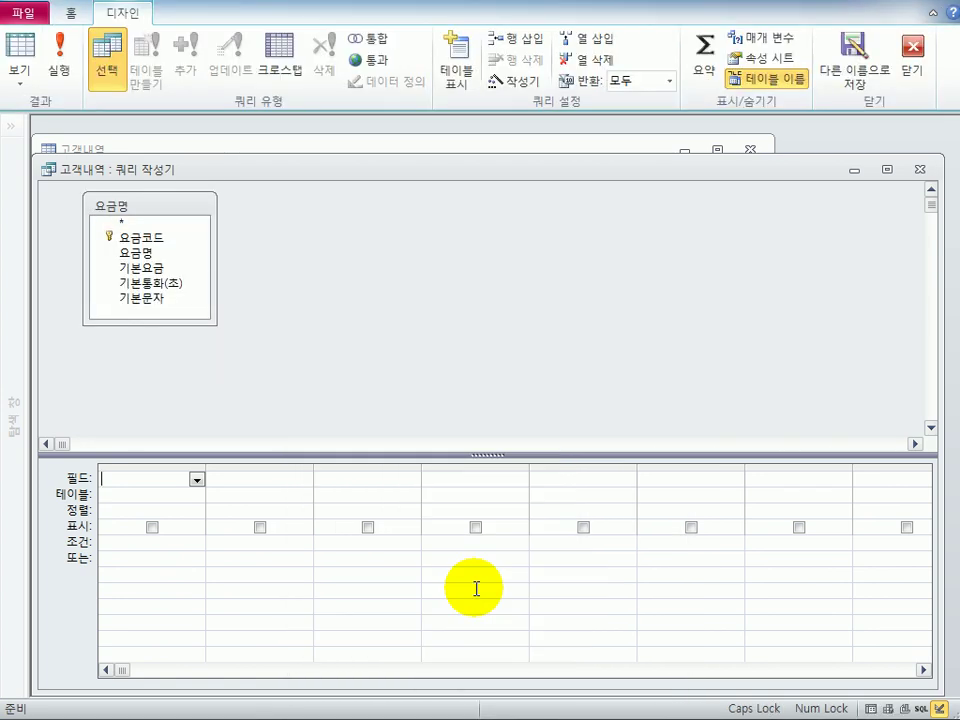
# - Add the 요금코드 and 요금명 fields to the query and save it as the row source
pyautogui.doubleClick(144, 239)
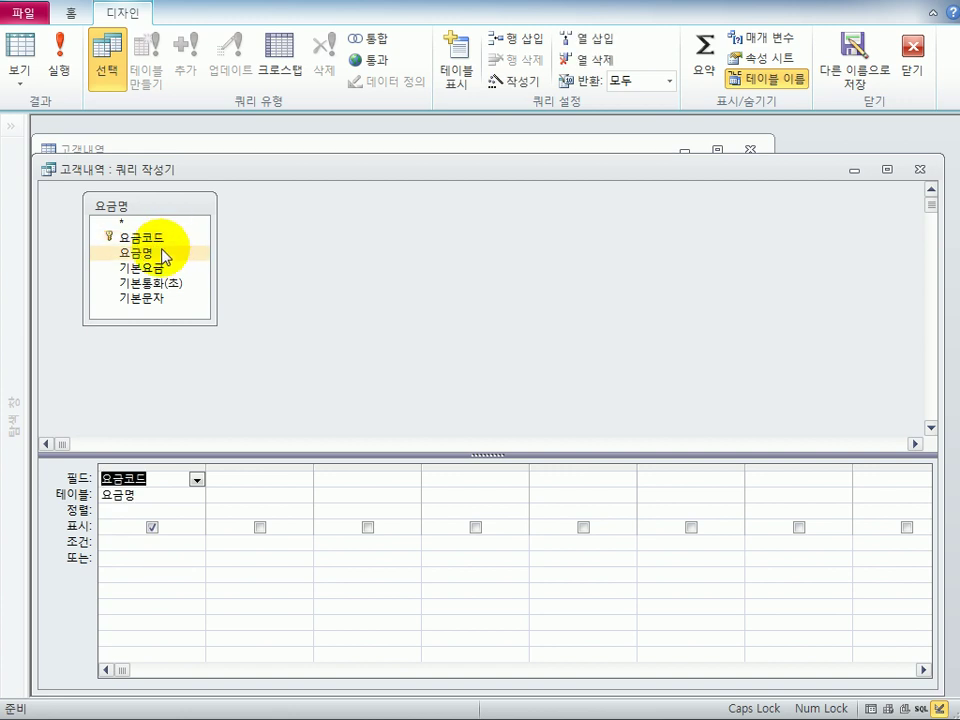
pyautogui.doubleClick(163, 253)
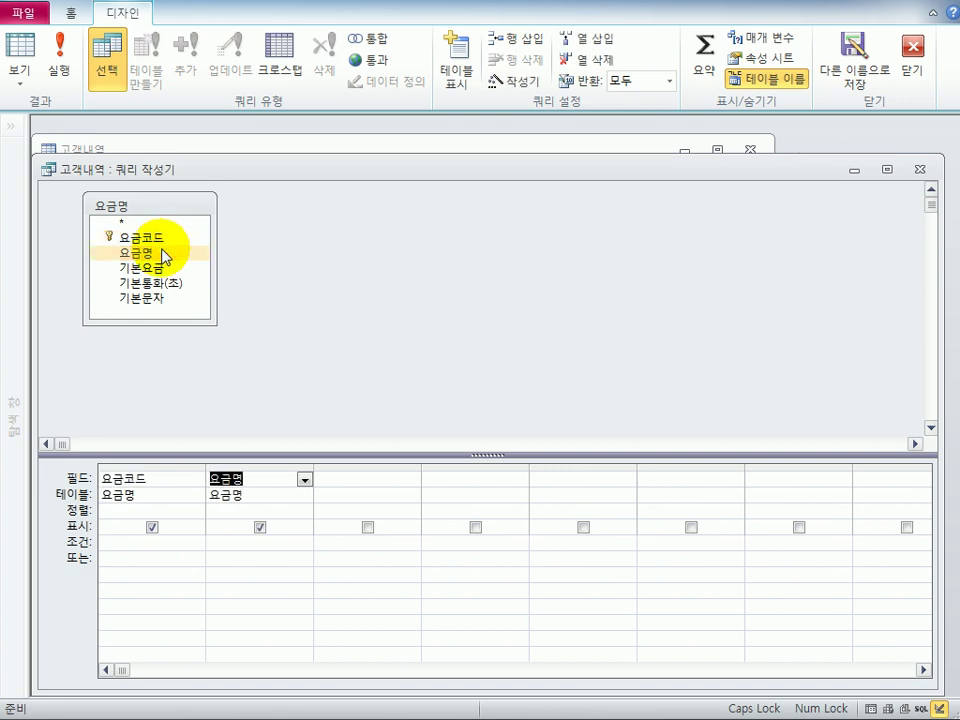
pyautogui.click(922, 170)
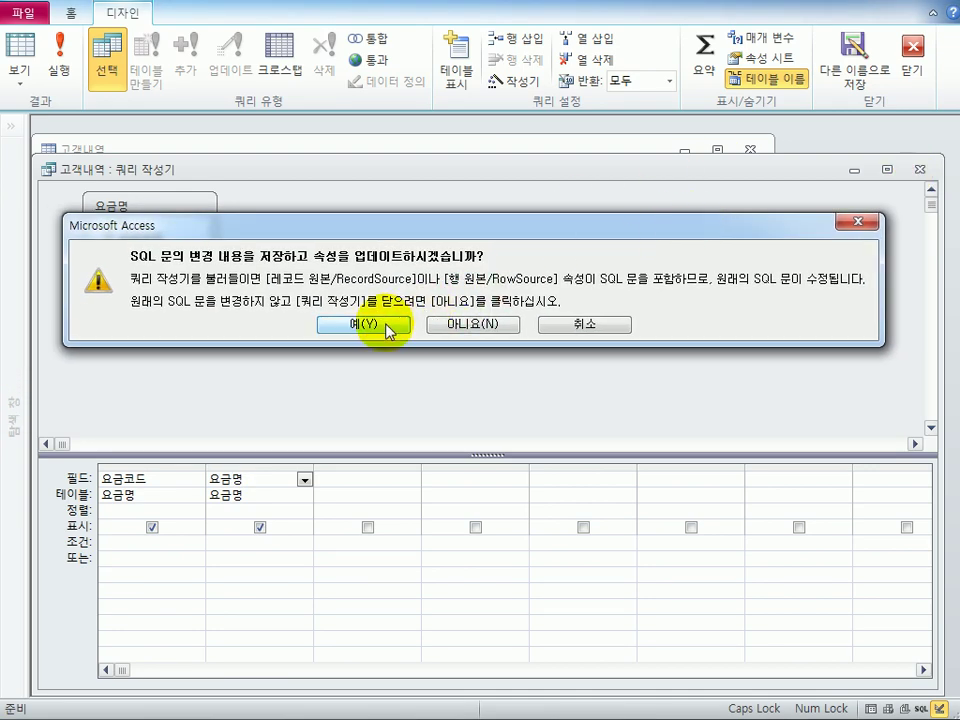
pyautogui.click(387, 326)
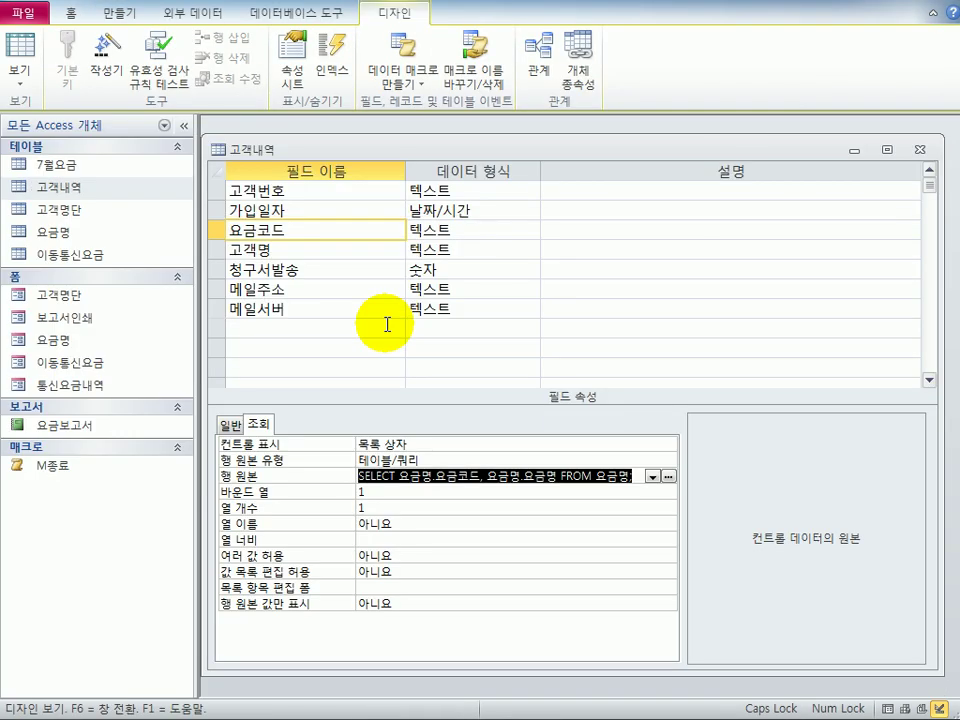
# - Set the lookup's column count to 2, column heads to 예 and column widths to 1.5;1.5
pyautogui.click(429, 491)
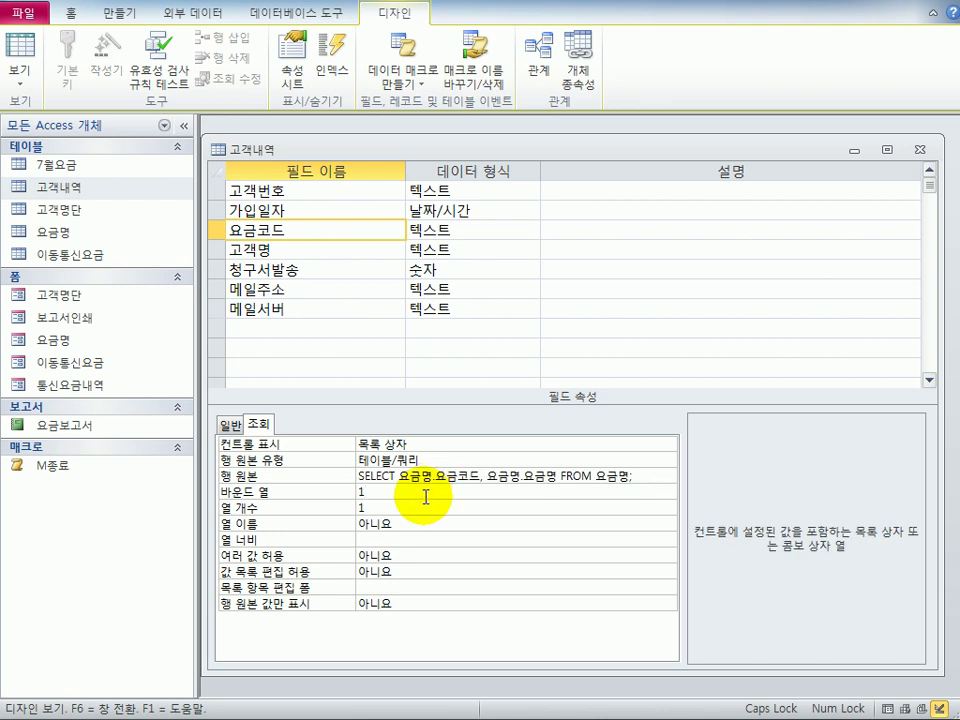
pyautogui.doubleClick(460, 476)
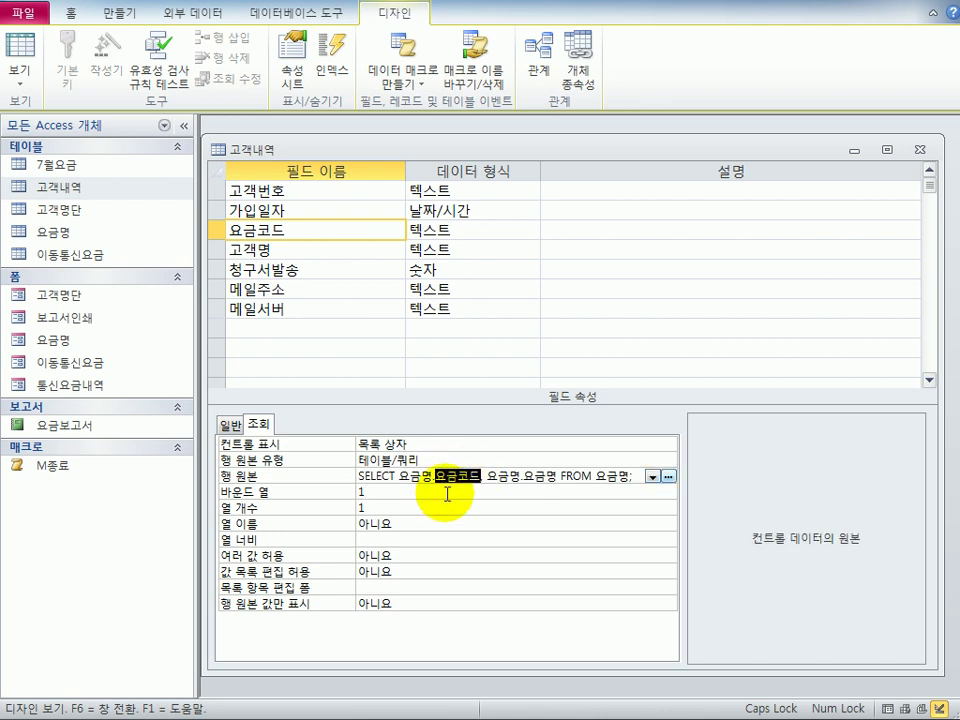
pyautogui.click(428, 495)
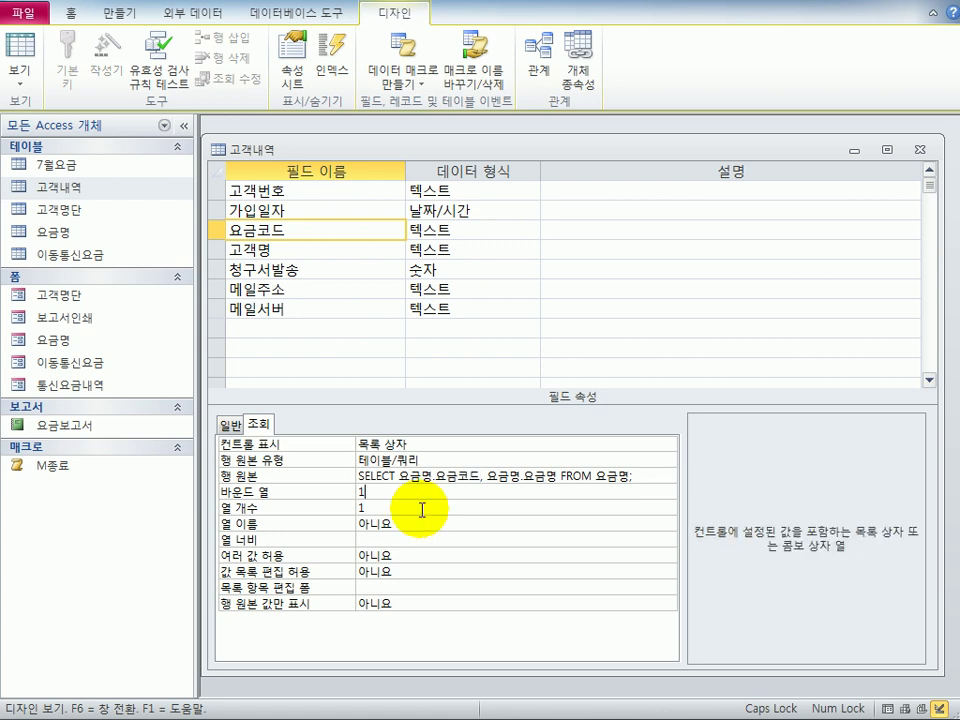
pyautogui.click(321, 512)
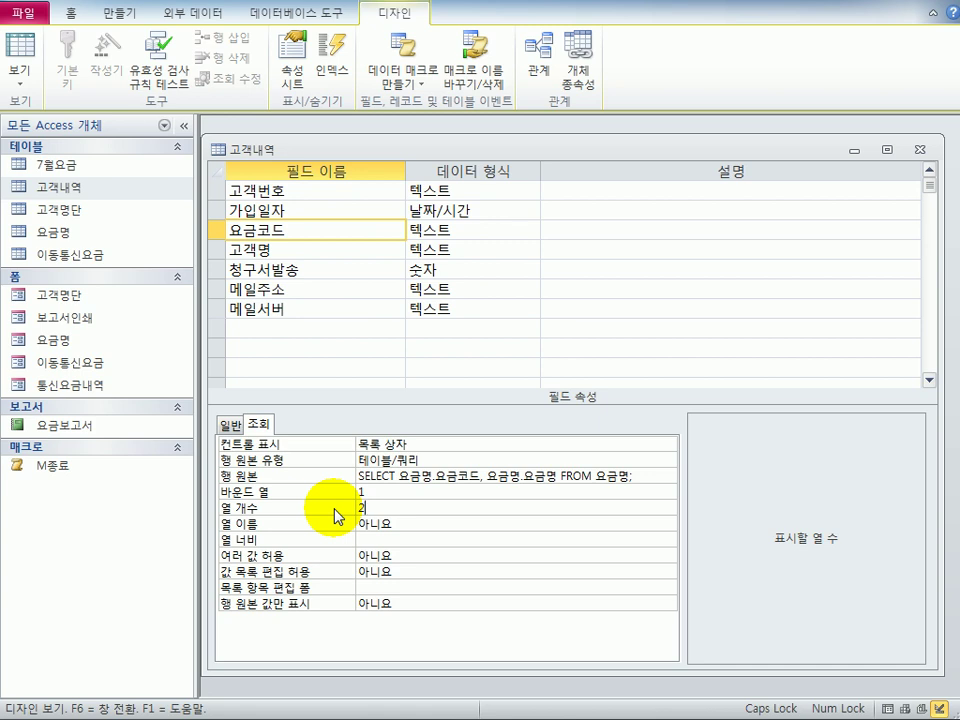
pyautogui.click(395, 522)
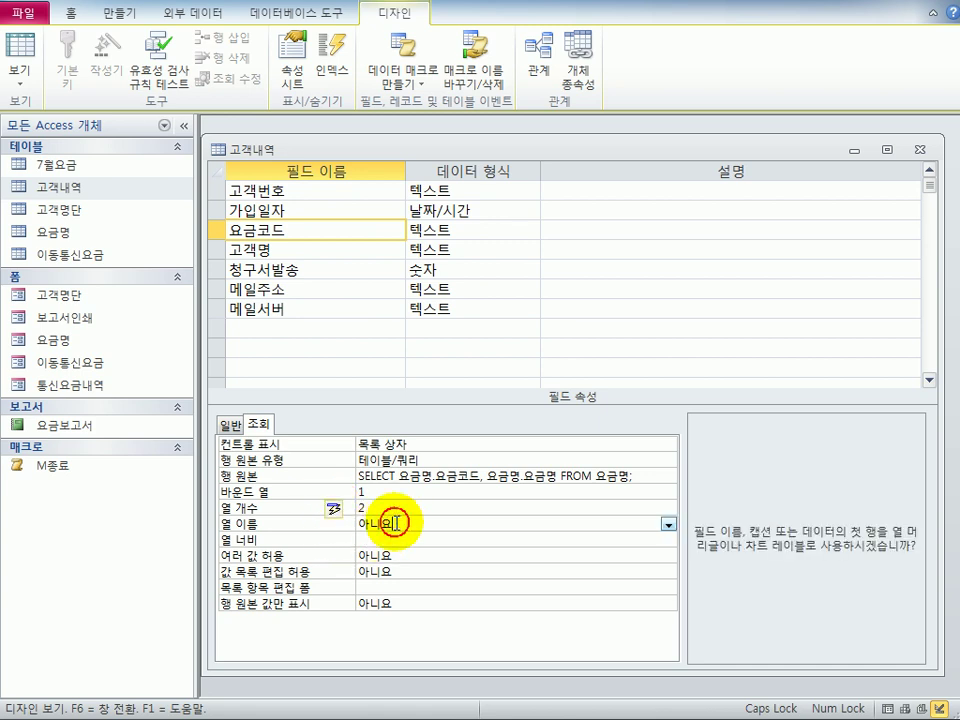
pyautogui.doubleClick(488, 524)
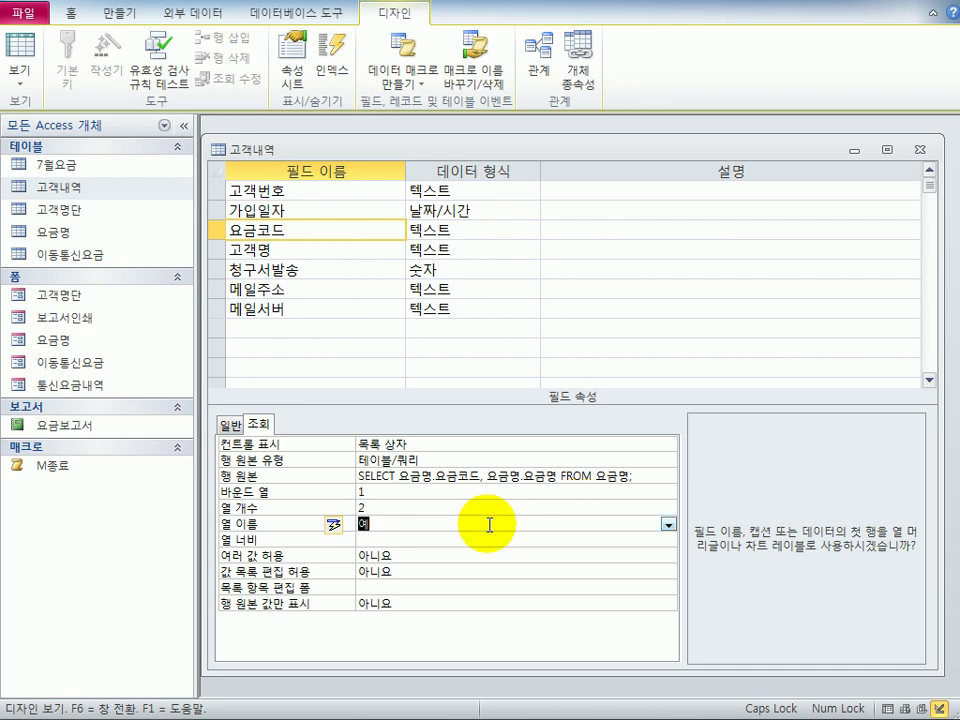
pyautogui.click(414, 539)
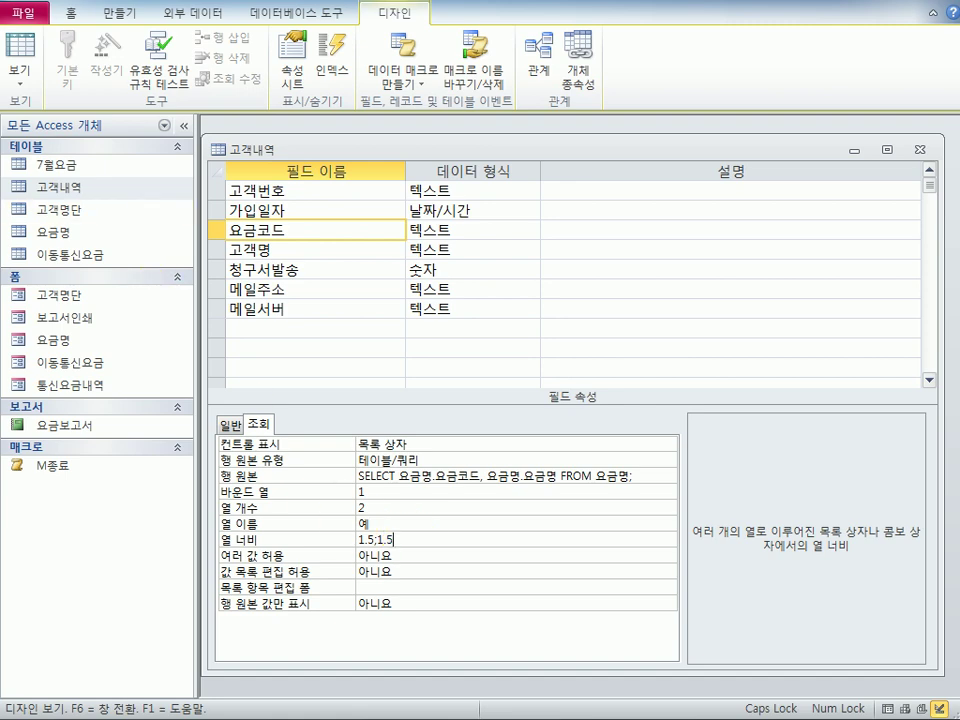
# - Save the 고객내역 table, check the 요금코드 list in the first record of its datasheet, and close the table
pyautogui.click(30, 45)
pyautogui.click(171, 381)
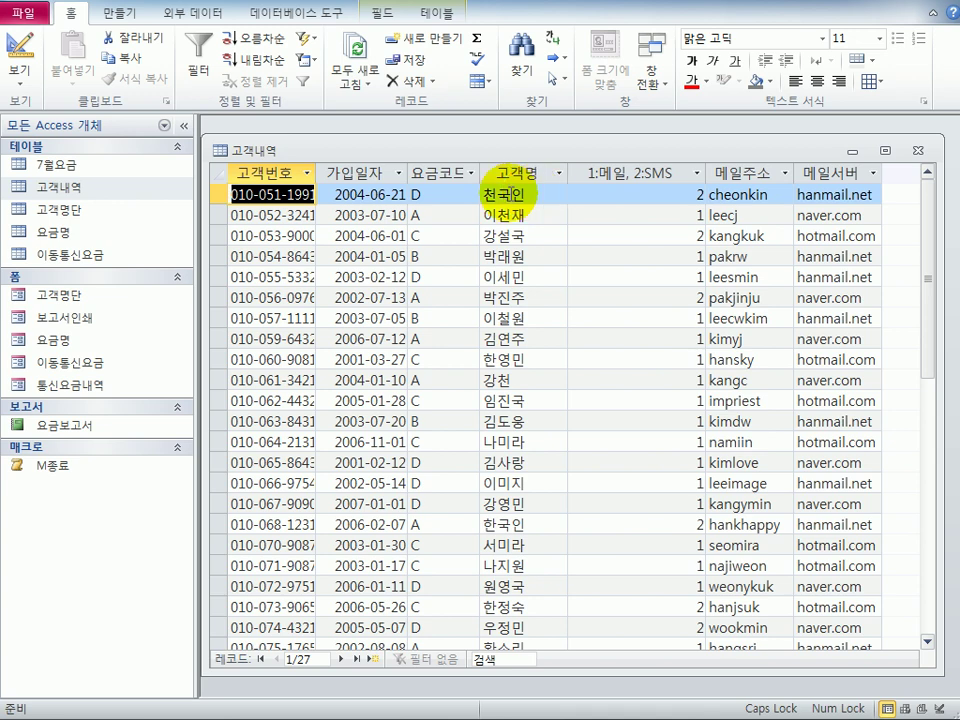
pyautogui.click(458, 194)
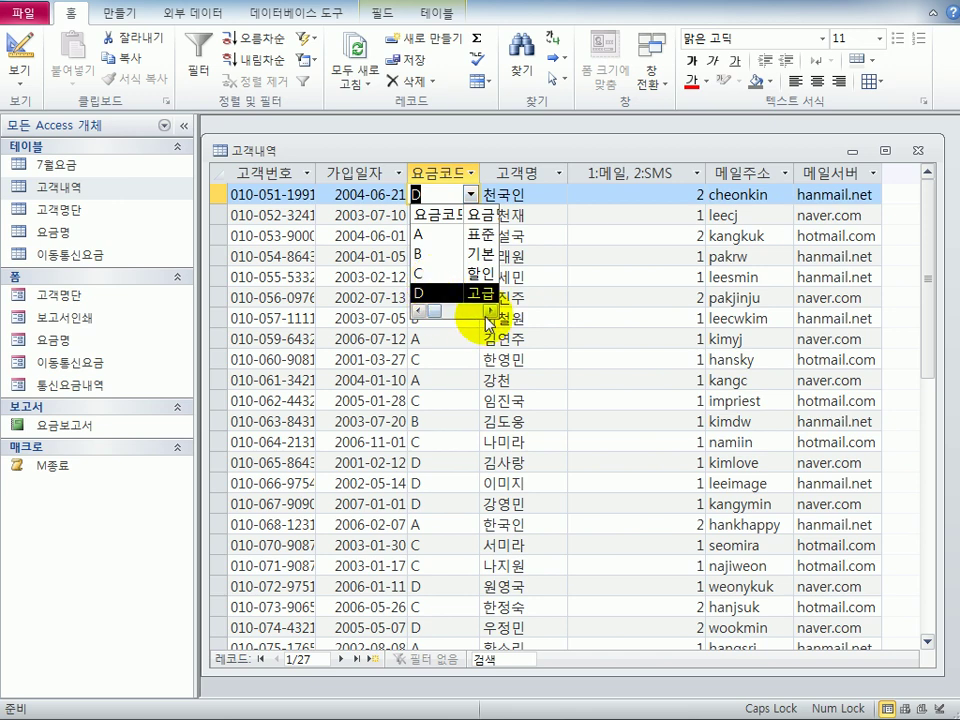
pyautogui.click(442, 311)
pyautogui.click(420, 311)
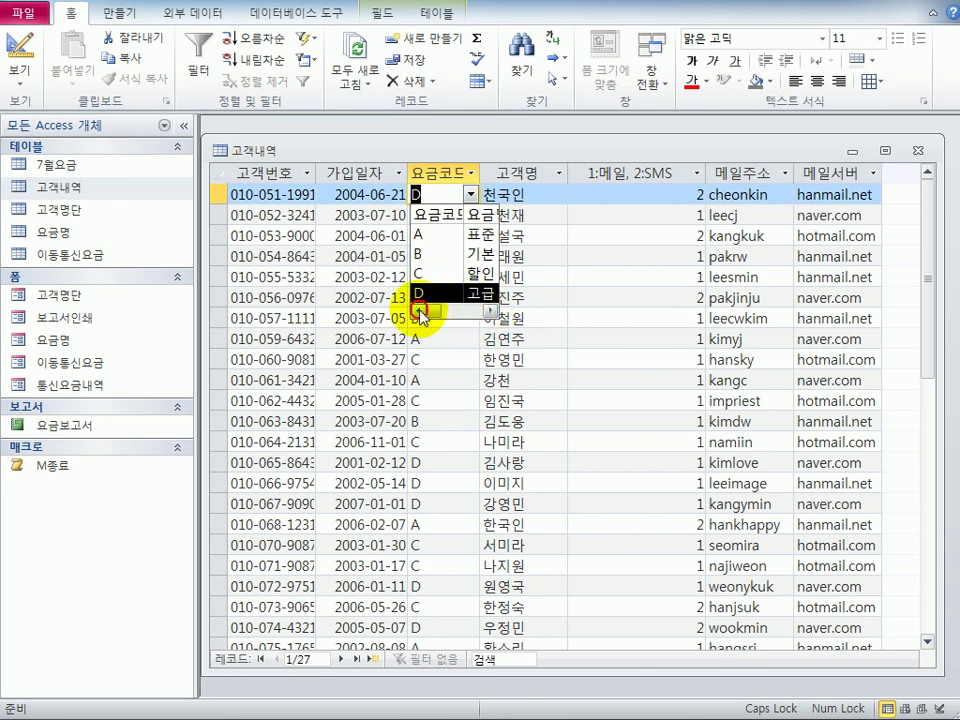
pyautogui.click(918, 151)
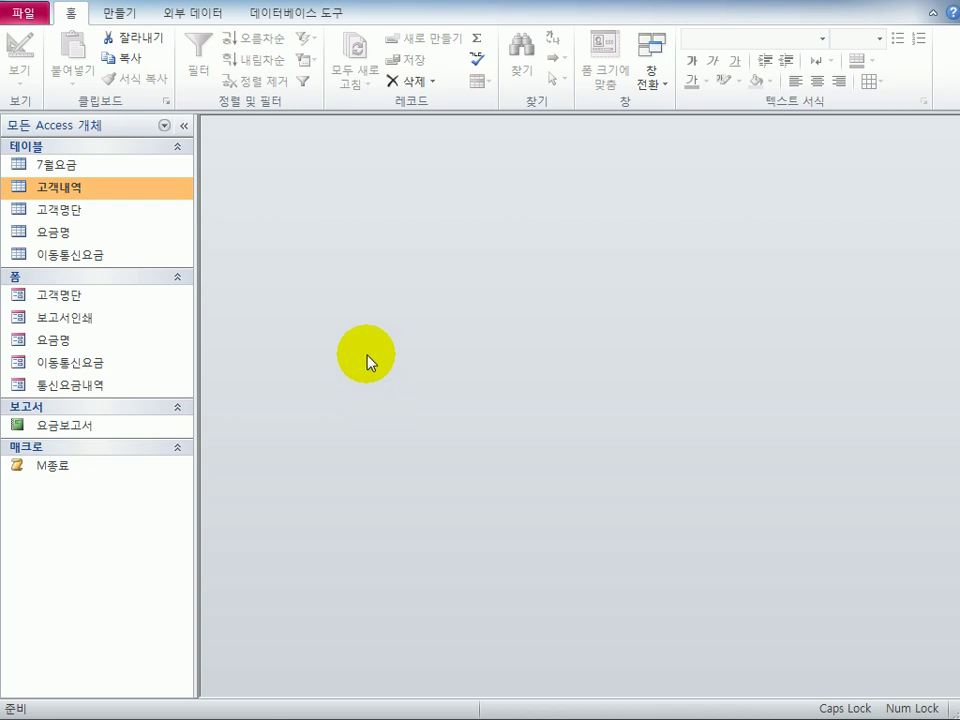
# - Open the 고객명단 form in Design view and enlarge its window
pyautogui.click(58, 300)
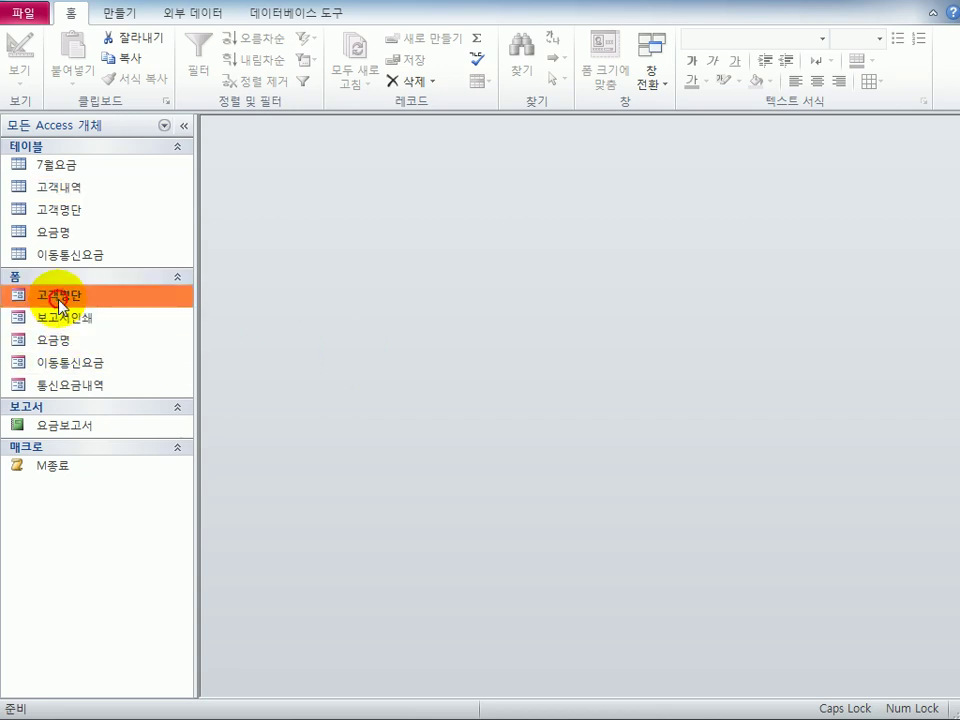
pyautogui.rightClick(60, 296)
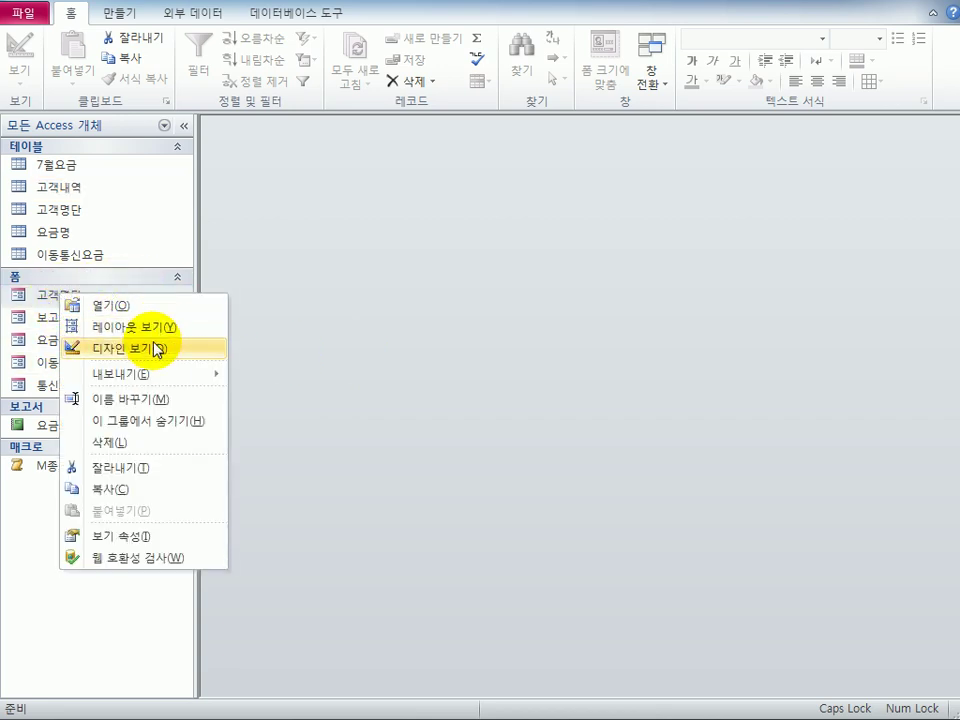
pyautogui.click(152, 349)
pyautogui.moveTo(533, 145)
pyautogui.mouseDown()
pyautogui.moveTo(347, 178)
pyautogui.moveTo(347, 168)
pyautogui.mouseUp()
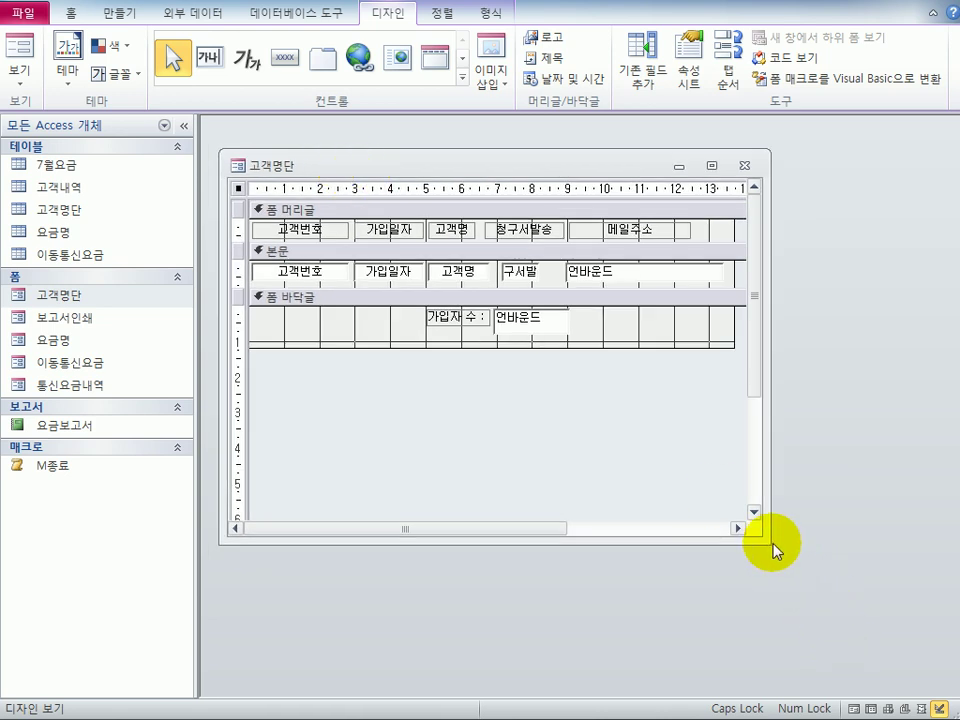
pyautogui.moveTo(772, 548); pyautogui.dragTo(897, 592)
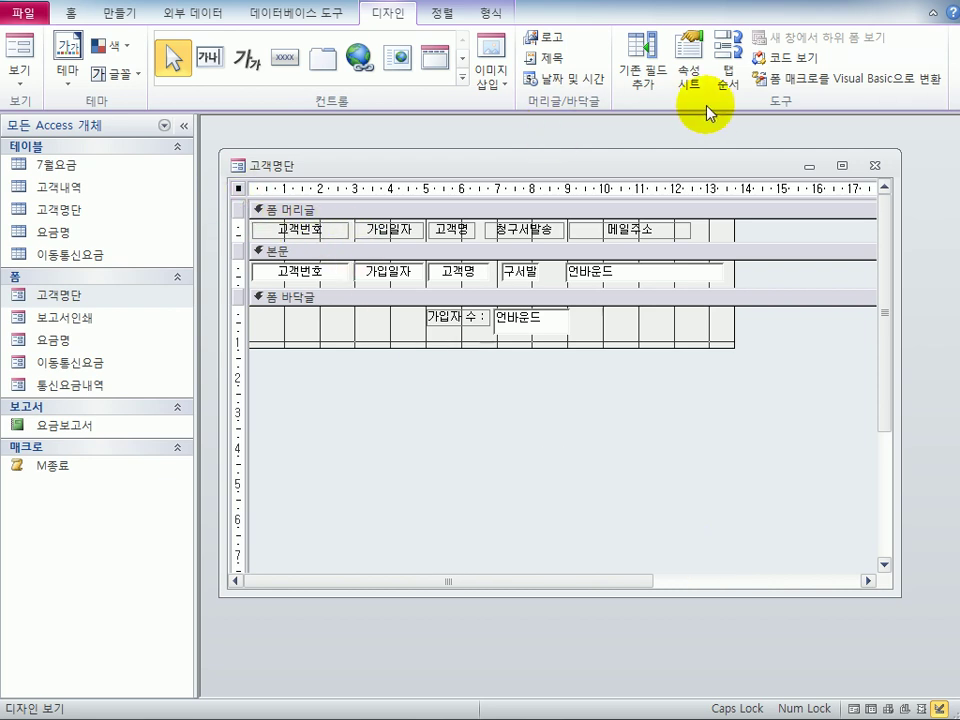
# - Show the form's property sheet and set its default view (기본 보기) to 연속 폼
pyautogui.click(689, 70)
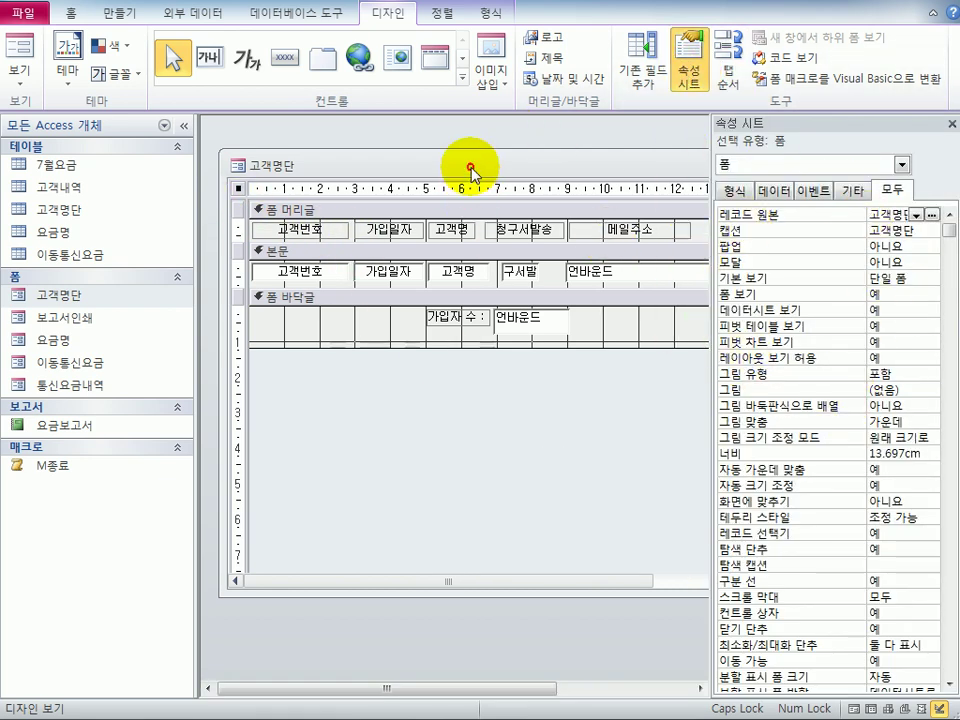
pyautogui.moveTo(465, 164); pyautogui.dragTo(457, 157)
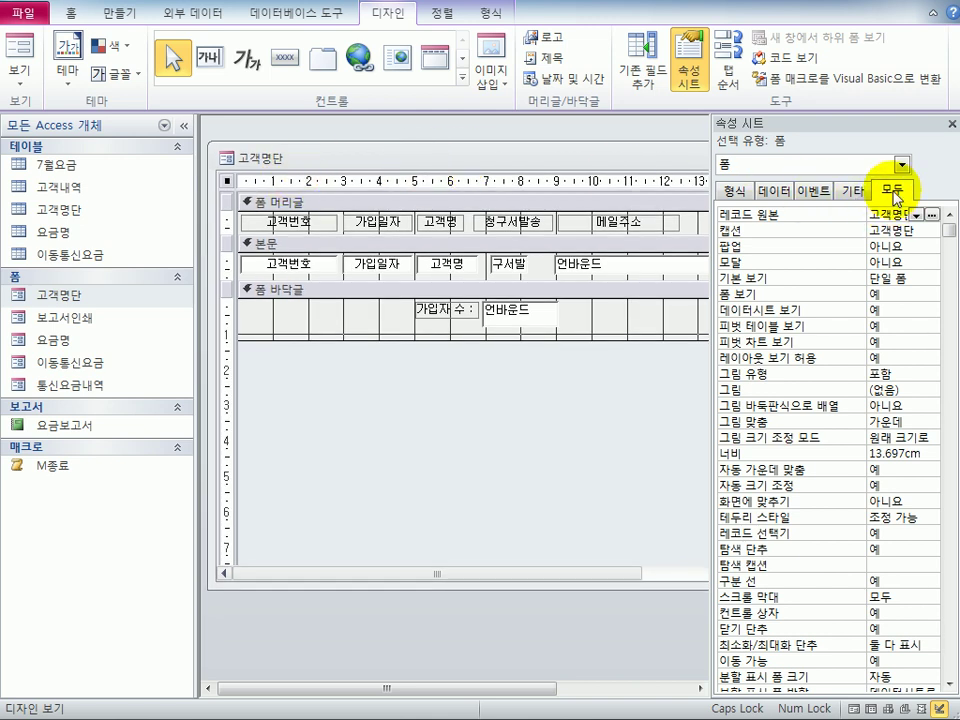
pyautogui.click(902, 280)
pyautogui.click(932, 280)
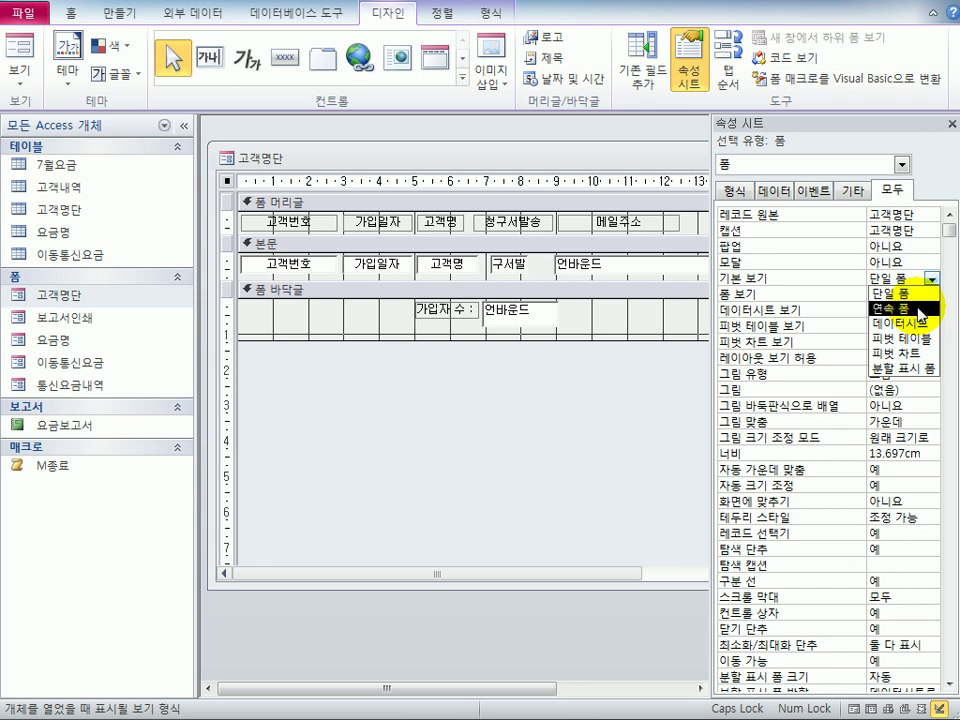
pyautogui.click(919, 310)
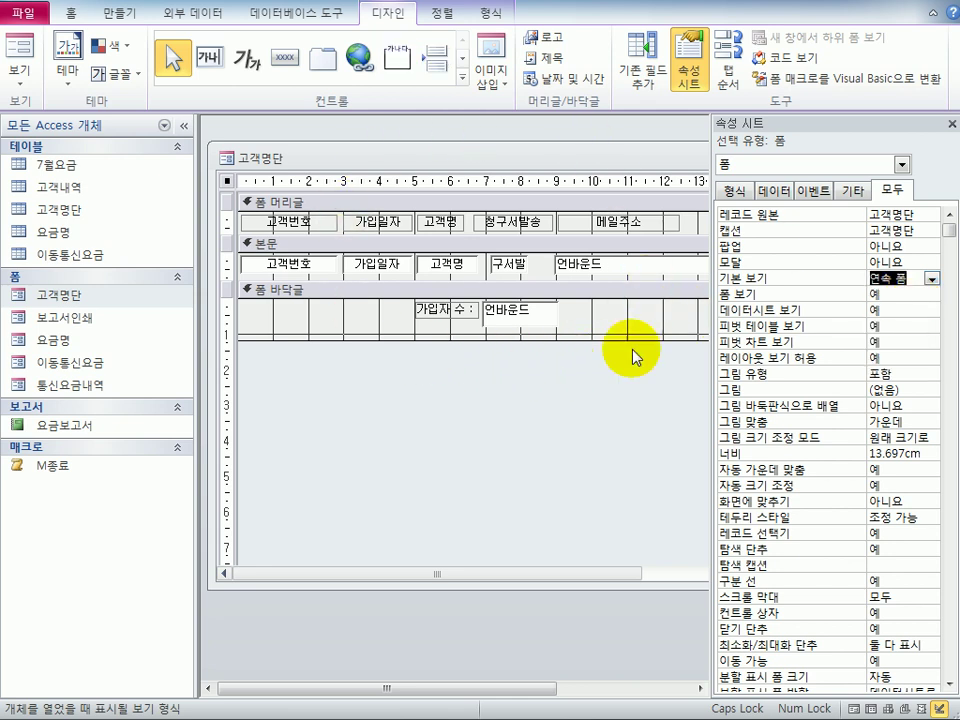
# - Set the control source of the Txt메일주소 text box to =[메일주소]&"@"&[메일서버]
pyautogui.click(901, 167)
pyautogui.click(901, 166)
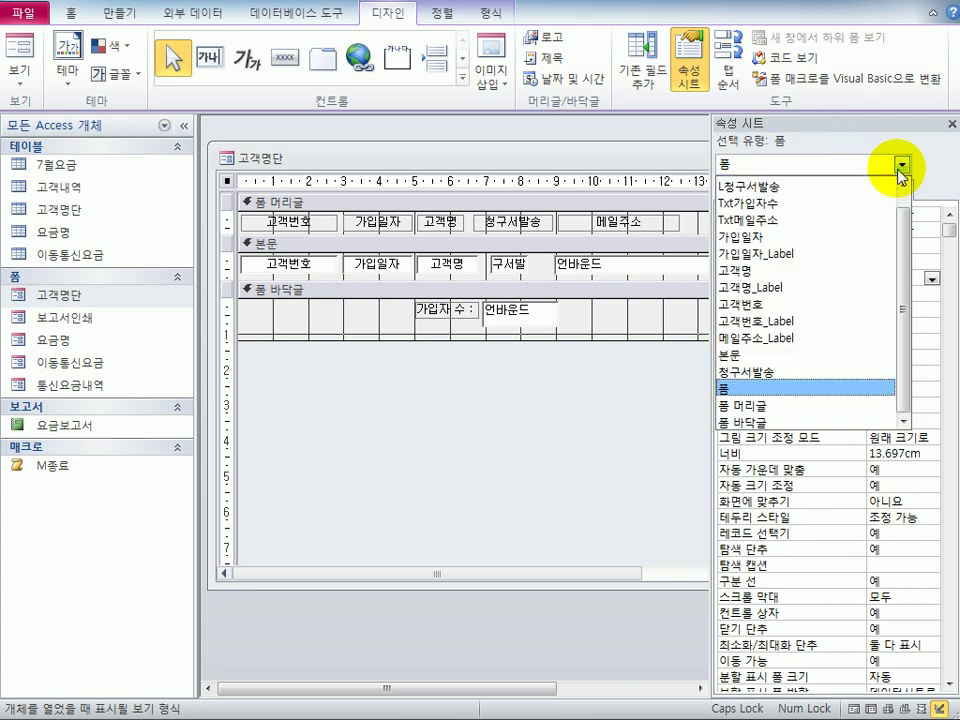
pyautogui.click(880, 219)
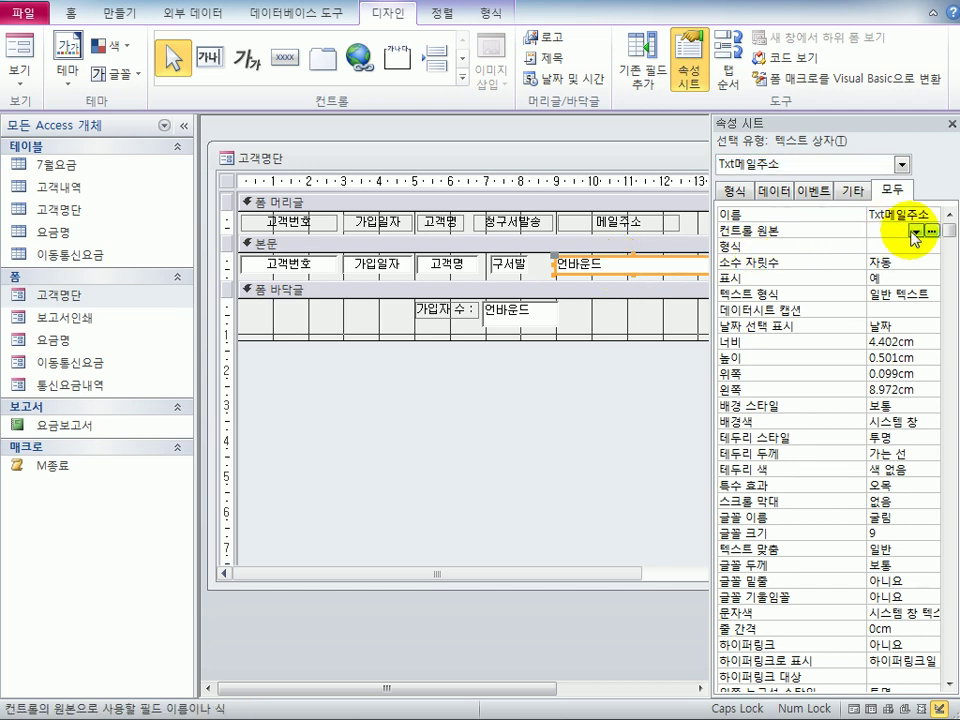
pyautogui.click(931, 230)
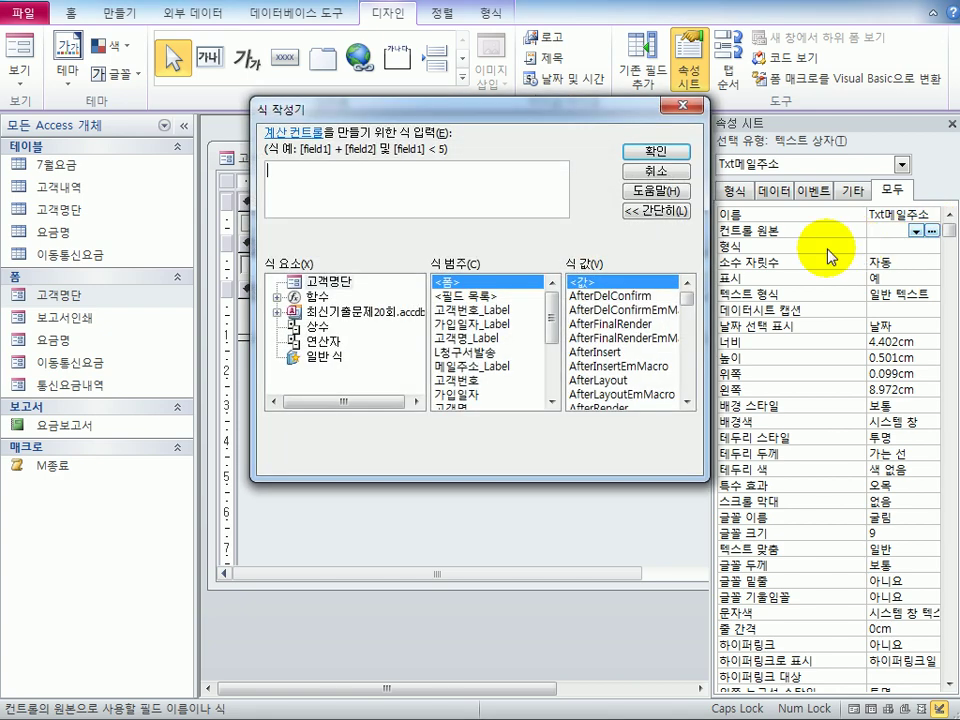
pyautogui.click(662, 171)
pyautogui.rightClick(876, 232)
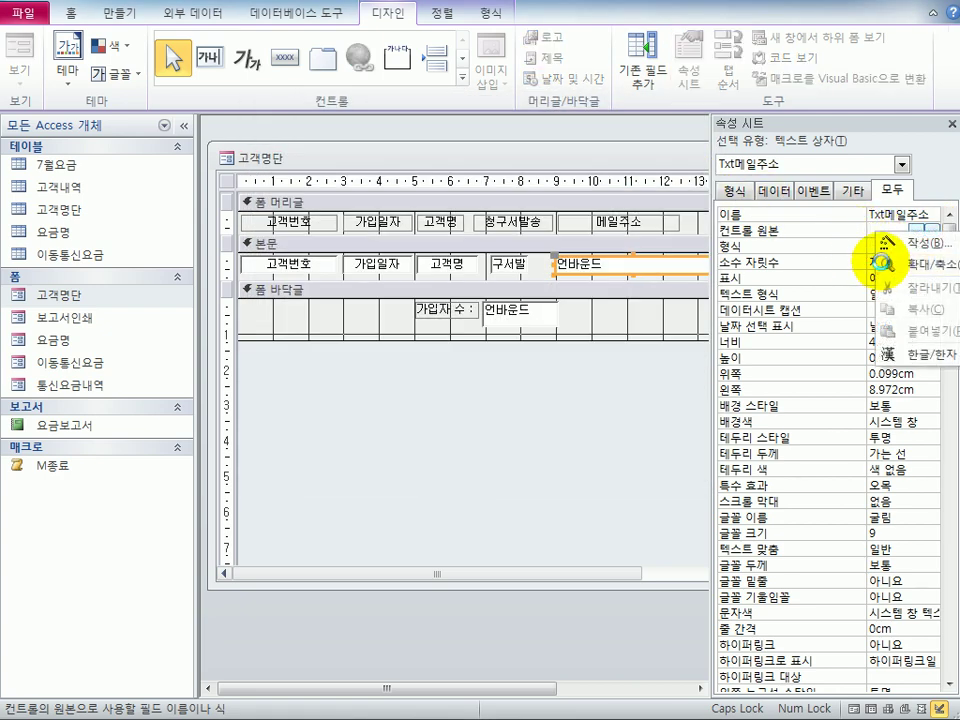
pyautogui.click(886, 264)
pyautogui.moveTo(476, 150); pyautogui.dragTo(540, 381)
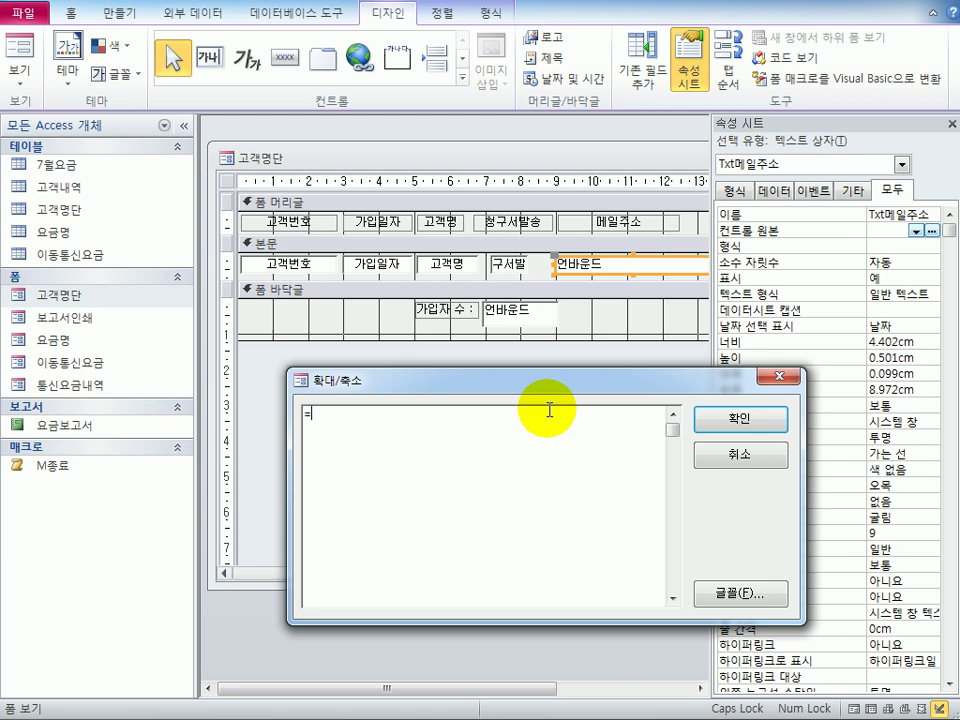
pyautogui.write('메일주소]&"@')
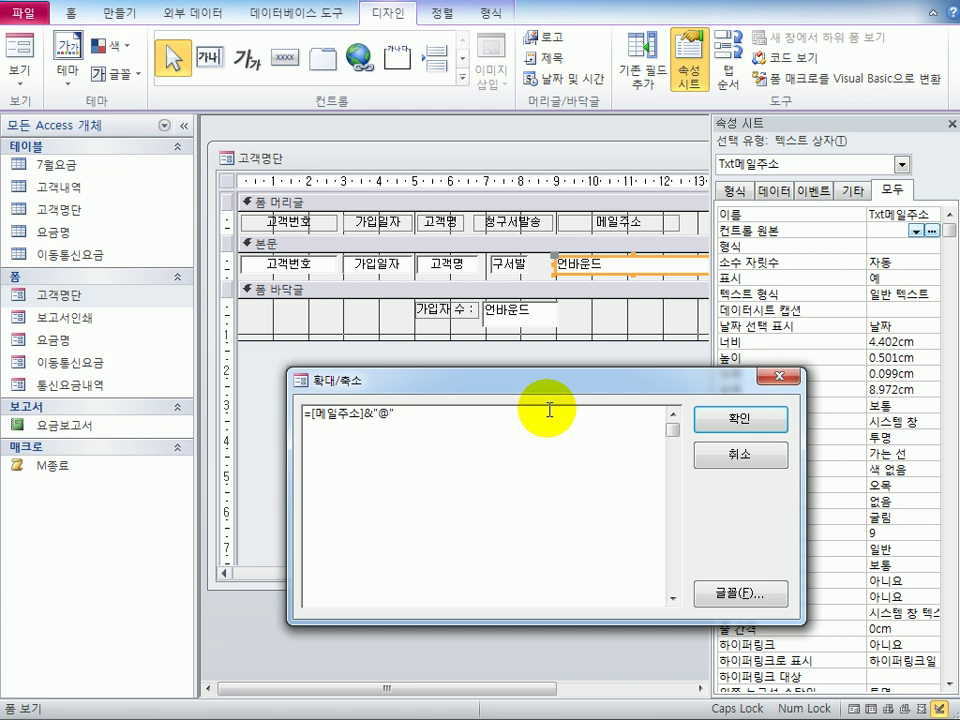
pyautogui.write('"&')
pyautogui.write('[APDLF')
pyautogui.press('BackSpace')
pyautogui.press('BackSpace')
pyautogui.press('BackSpace')
pyautogui.press('BackSpace')
pyautogui.press('BackSpace')
pyautogui.write('메일서버')
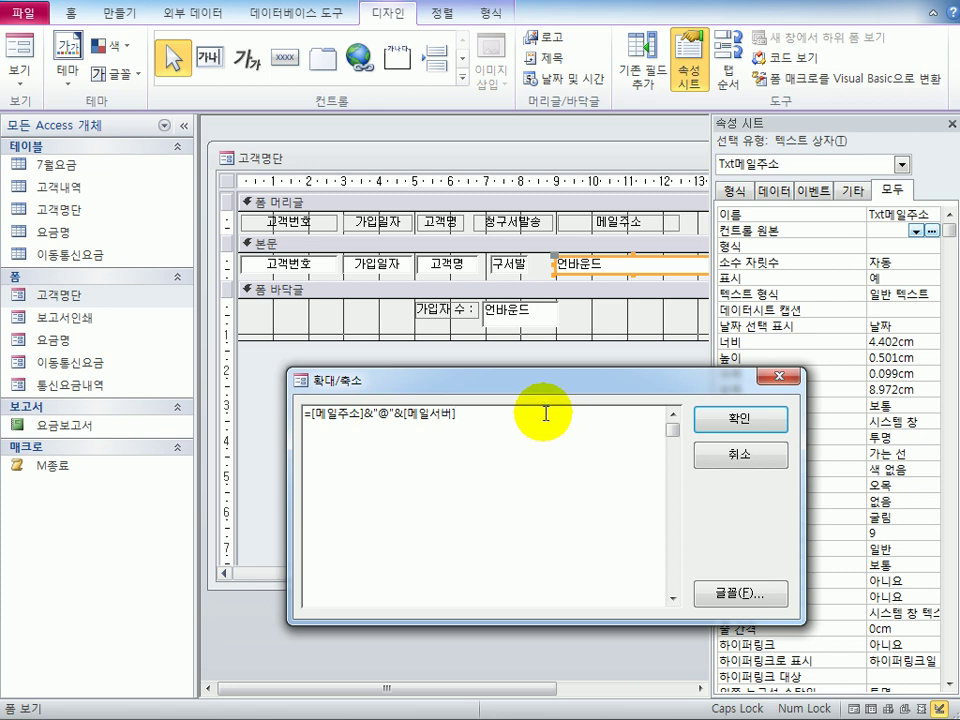
pyautogui.click(708, 421)
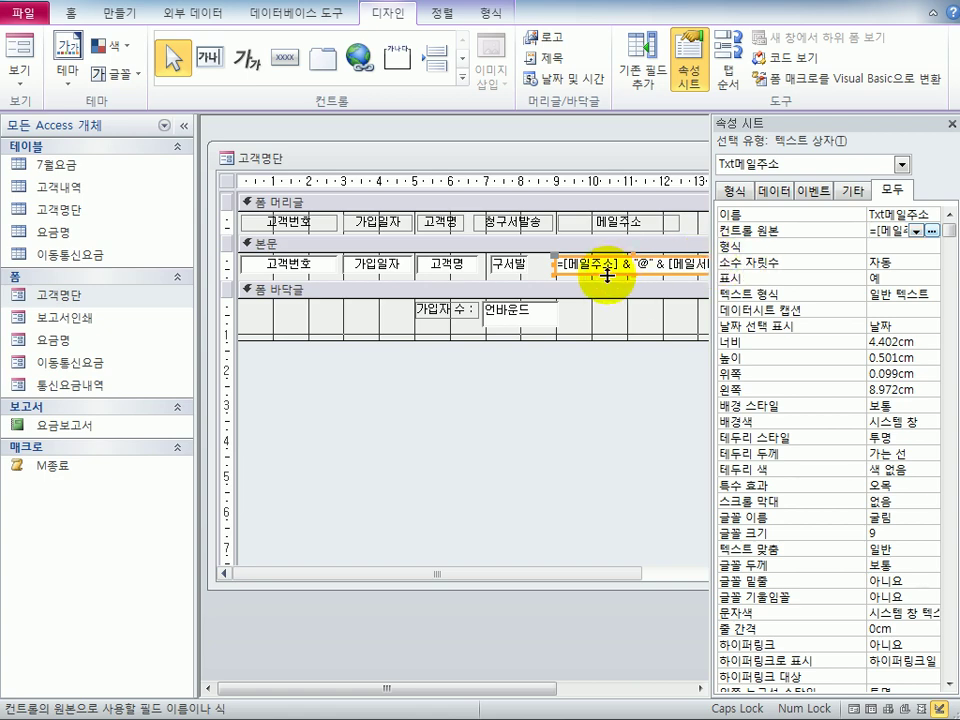
# - Set the control source of the Txt가입자수 text box in the form footer to =COUNT(*)&"명"
pyautogui.click(544, 309)
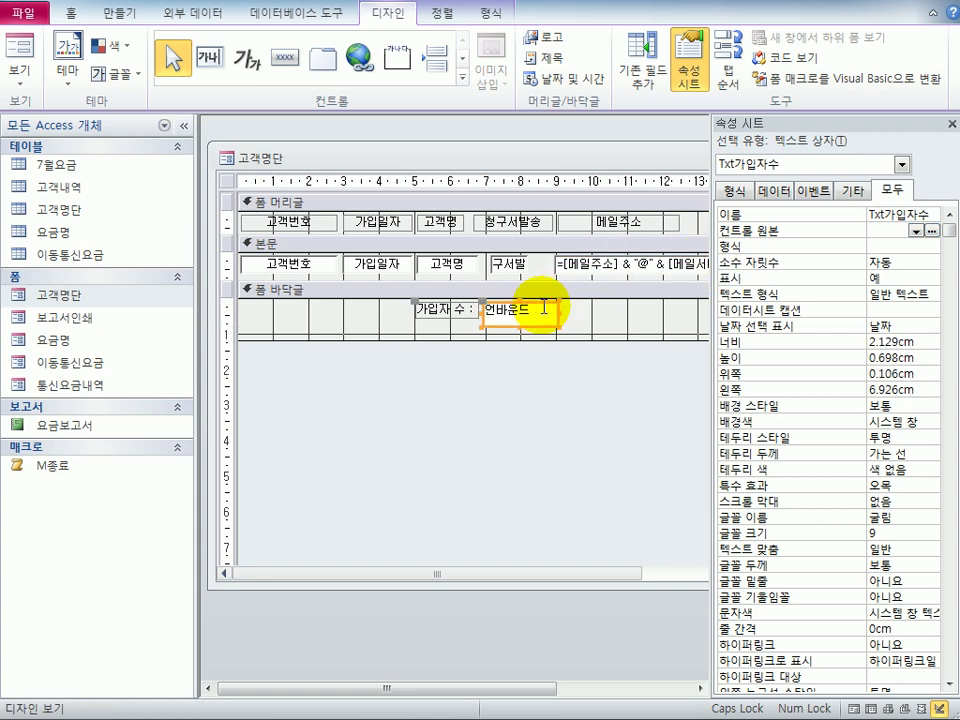
pyautogui.rightClick(878, 228)
pyautogui.click(740, 270)
pyautogui.moveTo(393, 153); pyautogui.dragTo(465, 390)
pyautogui.write('=')
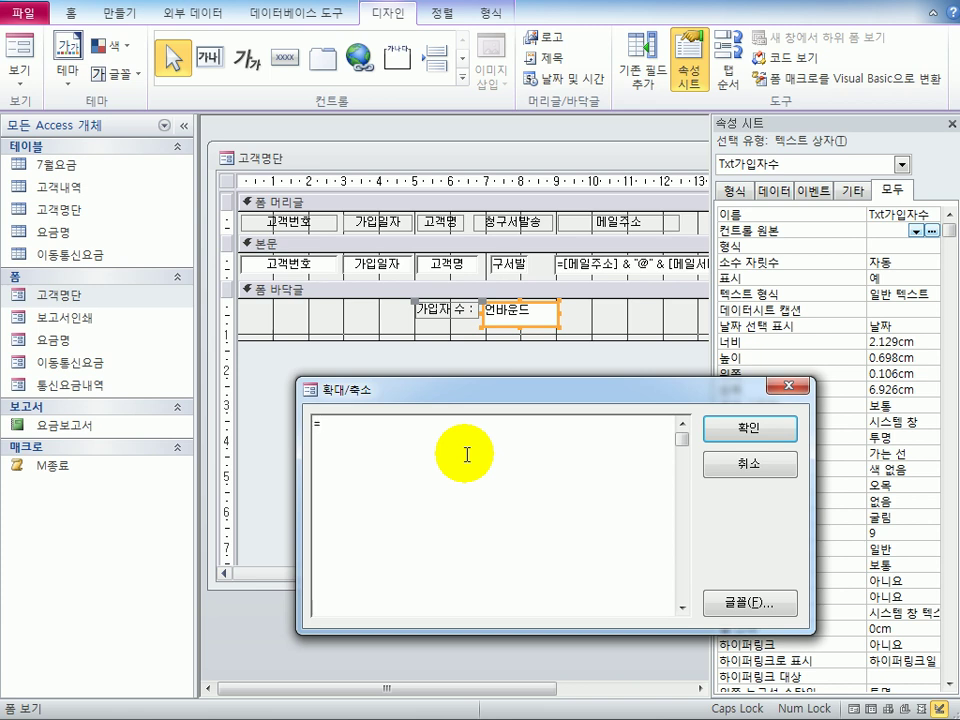
pyautogui.write('COUNT(*)&"명"')
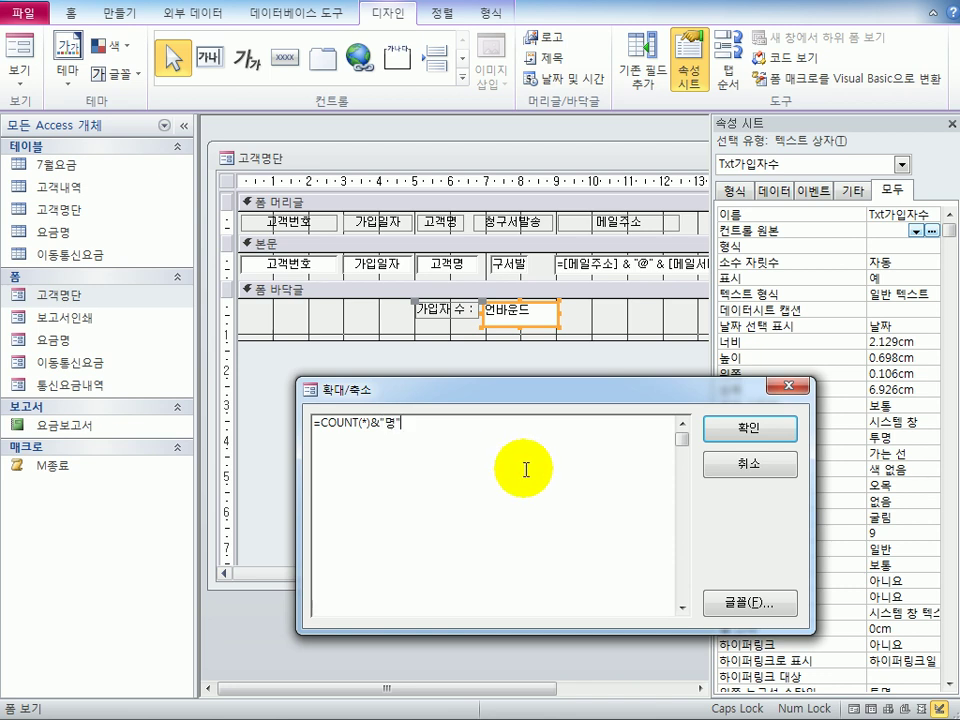
pyautogui.click(727, 433)
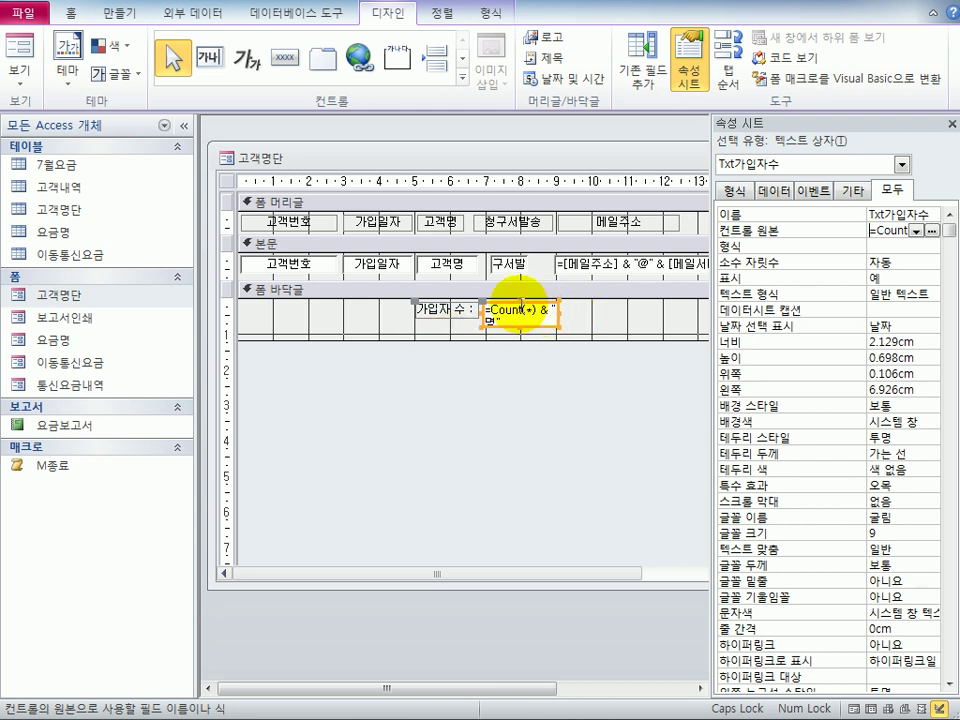
# - Close the property sheet and the 고객명단 form, saving its design changes
pyautogui.click(902, 166)
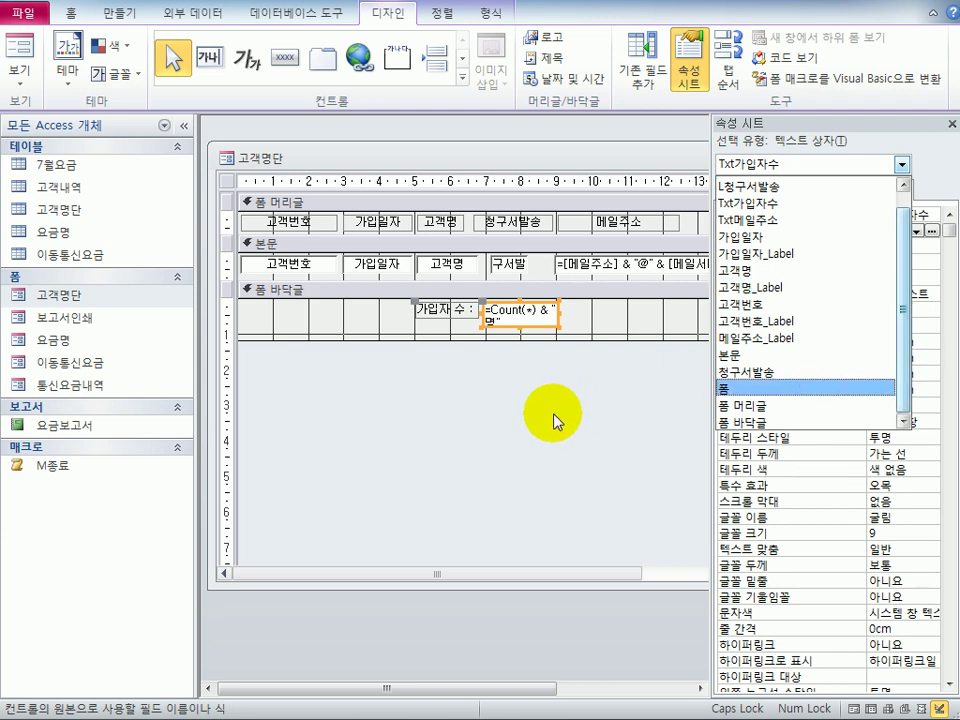
pyautogui.click(431, 418)
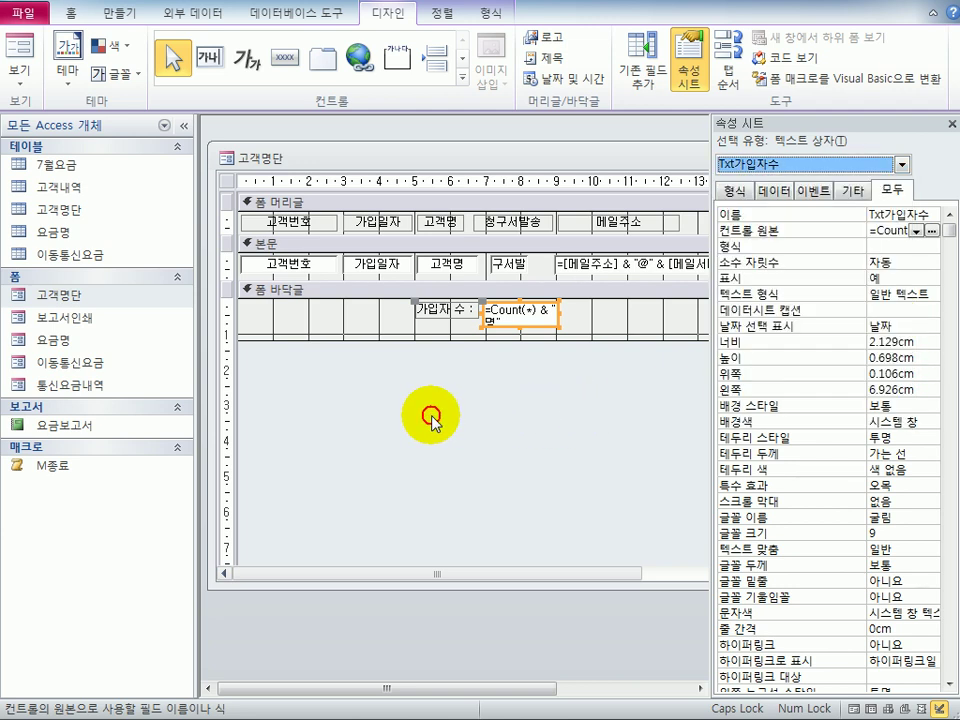
pyautogui.click(950, 124)
pyautogui.click(864, 158)
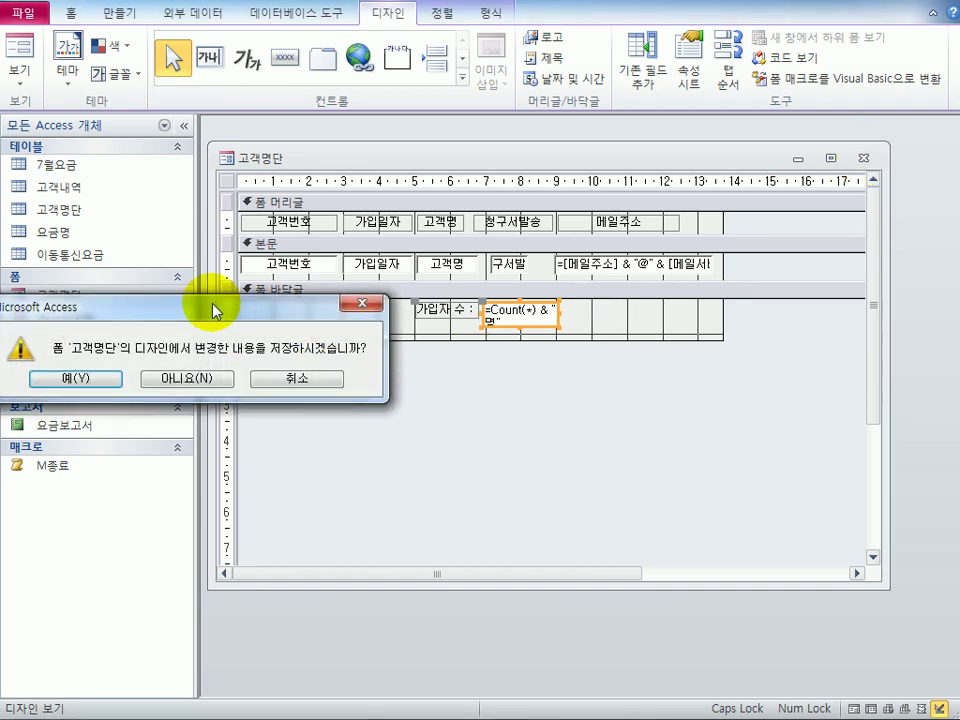
pyautogui.moveTo(214, 311)
pyautogui.mouseDown()
pyautogui.moveTo(565, 330)
pyautogui.moveTo(557, 396)
pyautogui.mouseUp()
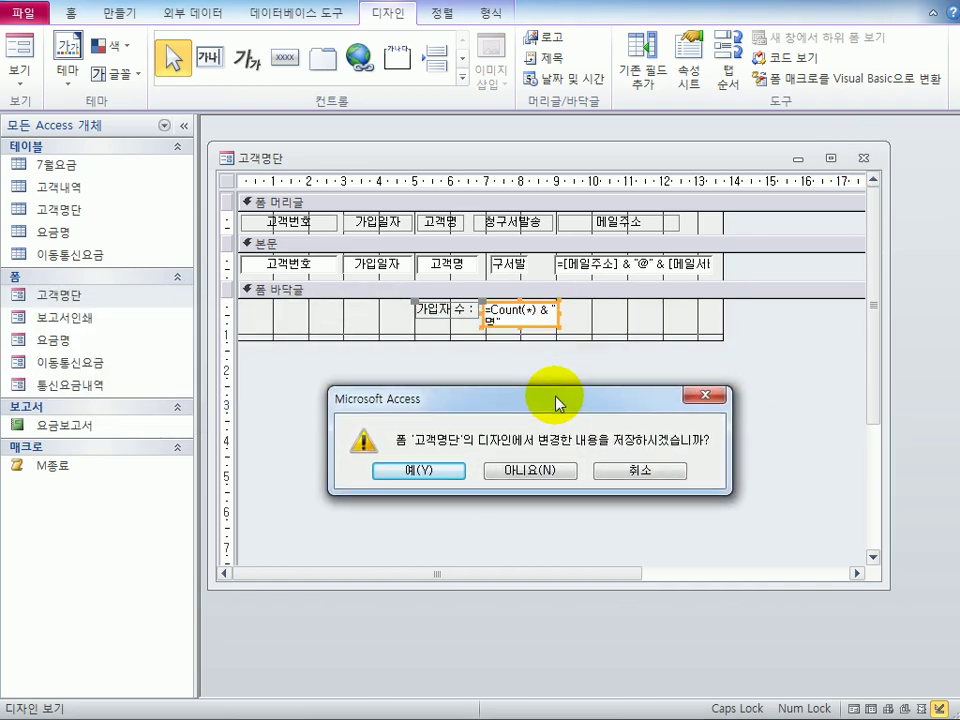
pyautogui.click(448, 470)
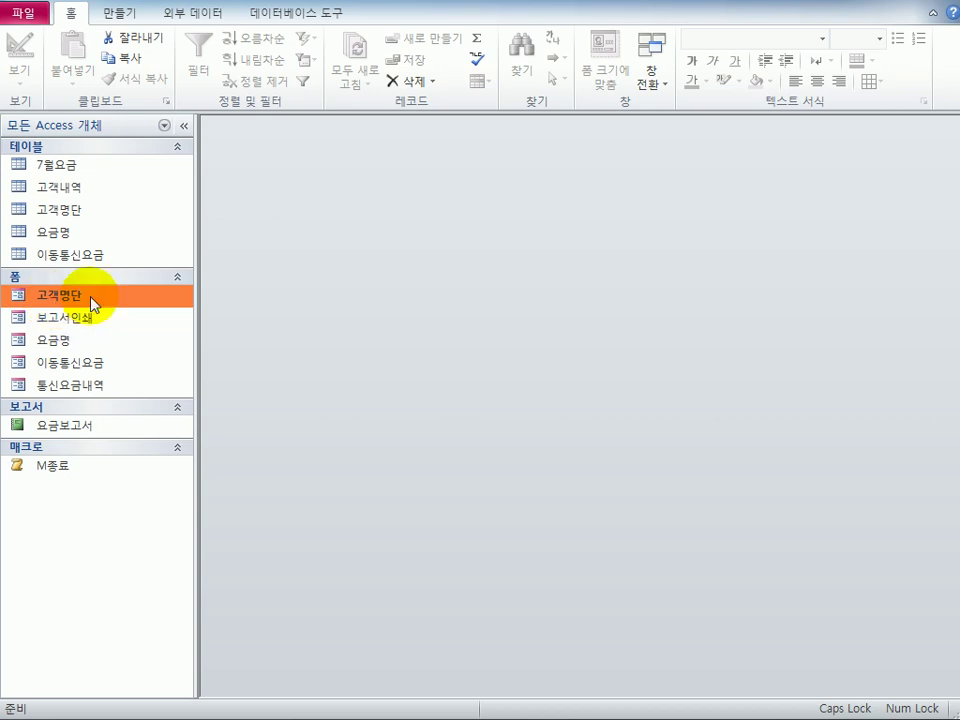
# - Open the 고객명단 form in Form view, check the mail addresses and the subscriber count in the footer, and close it
pyautogui.doubleClick(91, 300)
pyautogui.moveTo(681, 185); pyautogui.dragTo(597, 181)
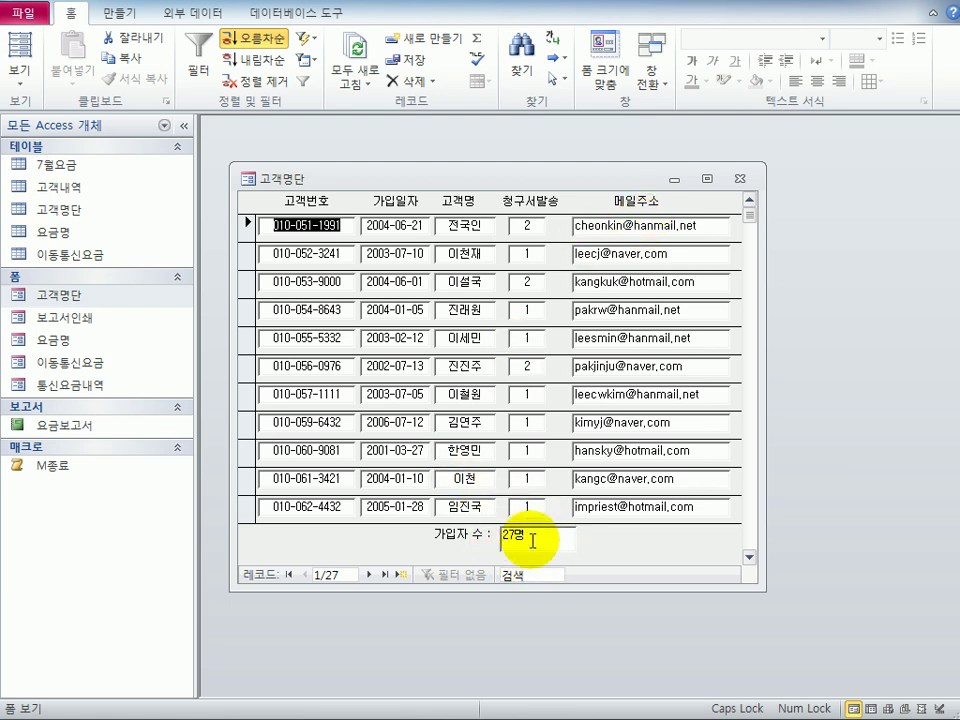
pyautogui.click(740, 179)
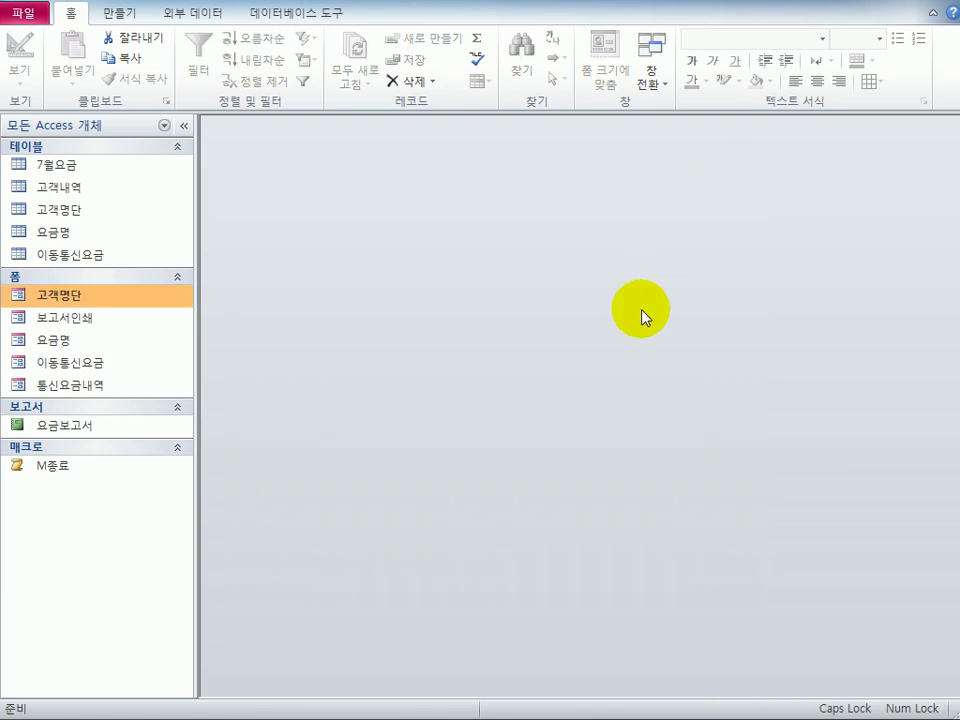
# - Open the 요금명 form in Design view and show its property sheet
pyautogui.click(91, 342)
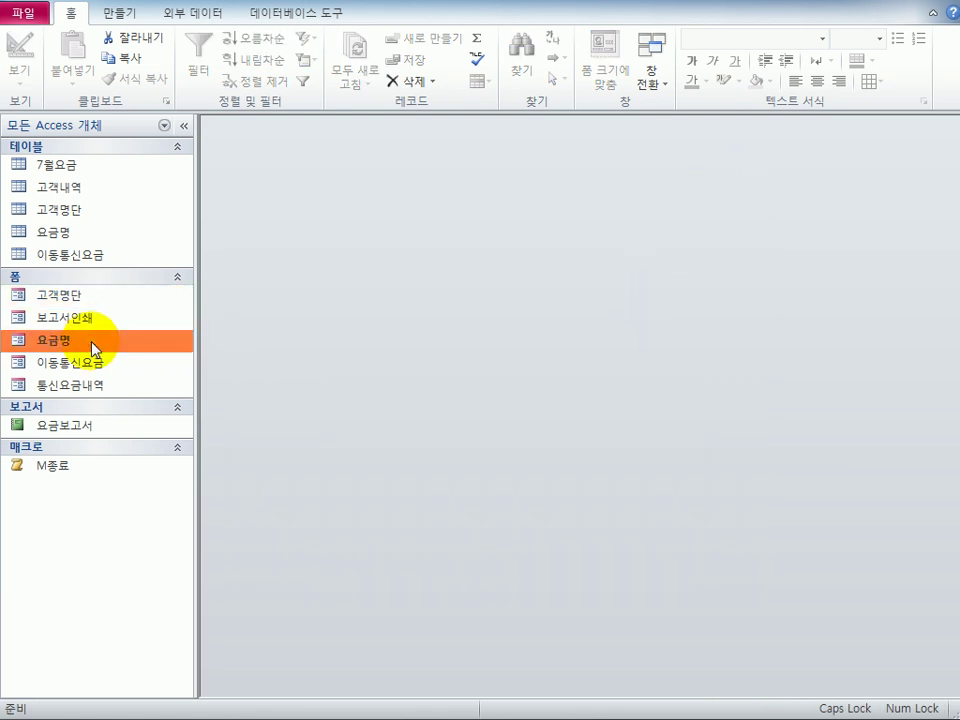
pyautogui.rightClick(91, 346)
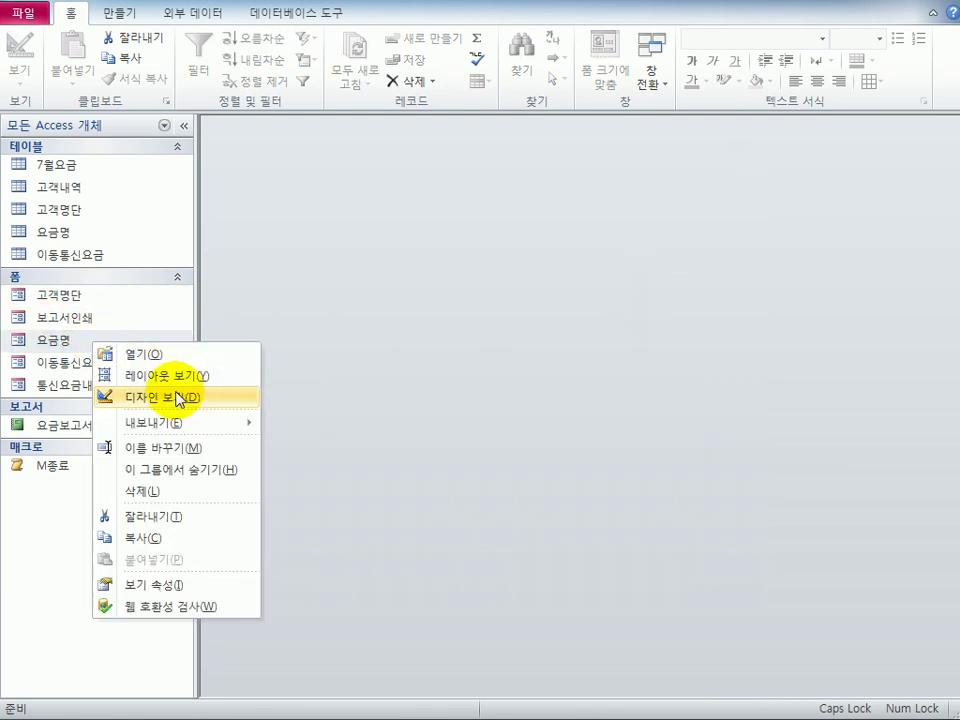
pyautogui.click(184, 397)
pyautogui.moveTo(508, 136); pyautogui.dragTo(390, 142)
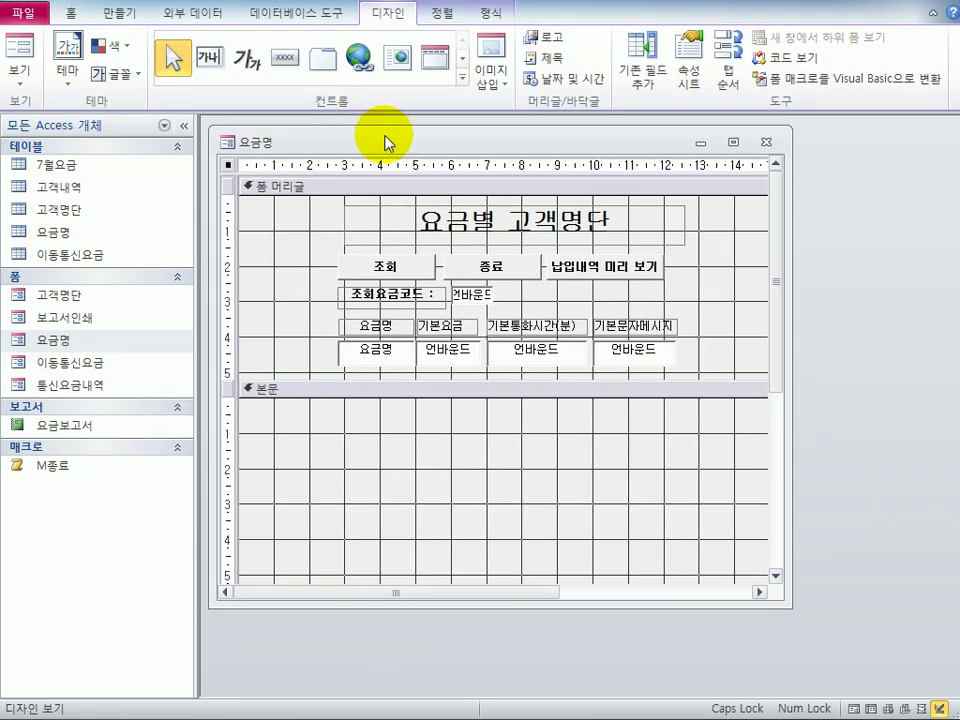
pyautogui.click(686, 72)
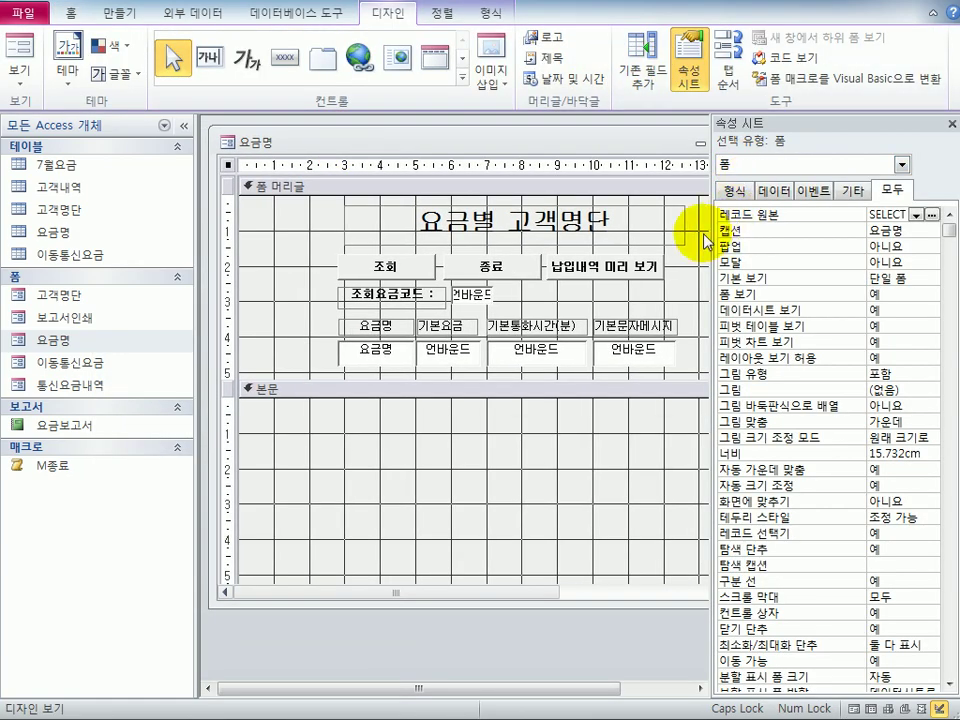
# - Set the control source of the Txt기본요금 text box to the 기본요금 field
pyautogui.click(902, 164)
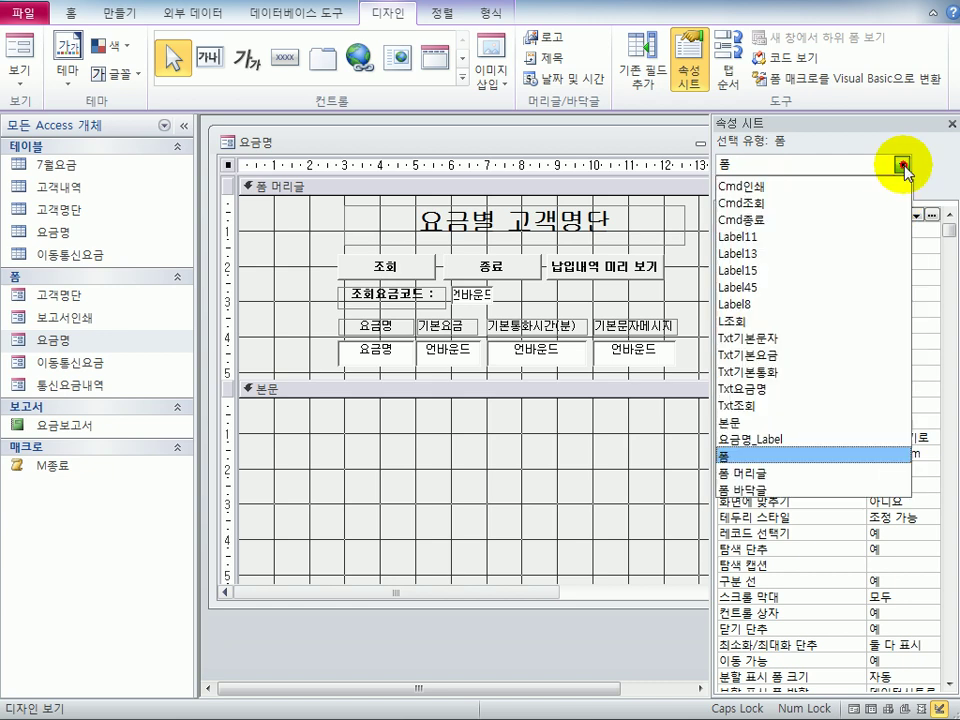
pyautogui.click(862, 352)
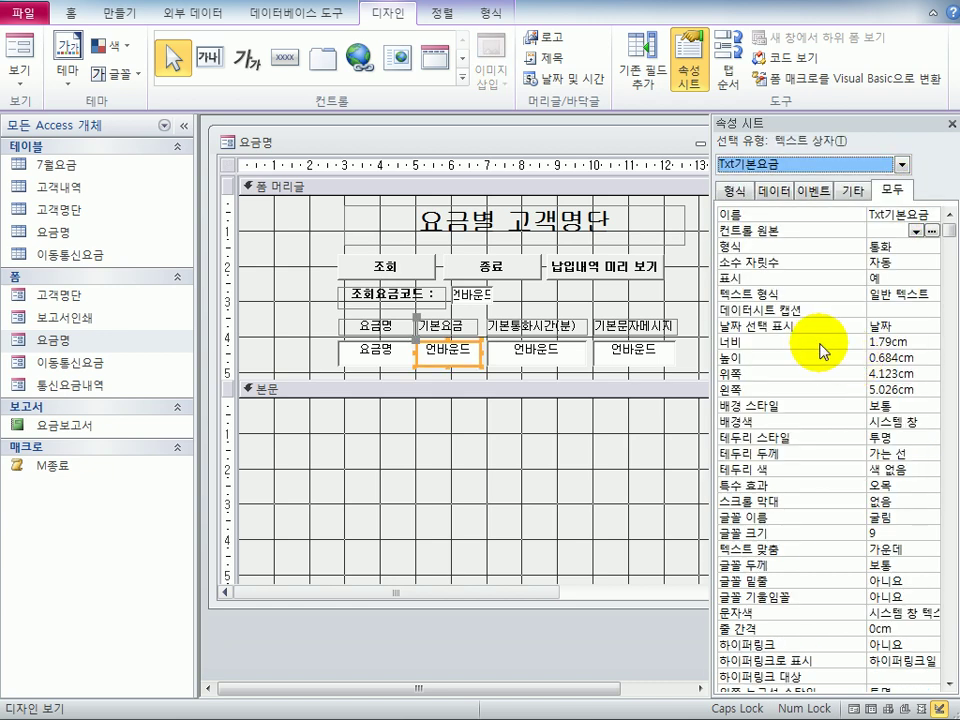
pyautogui.click(915, 230)
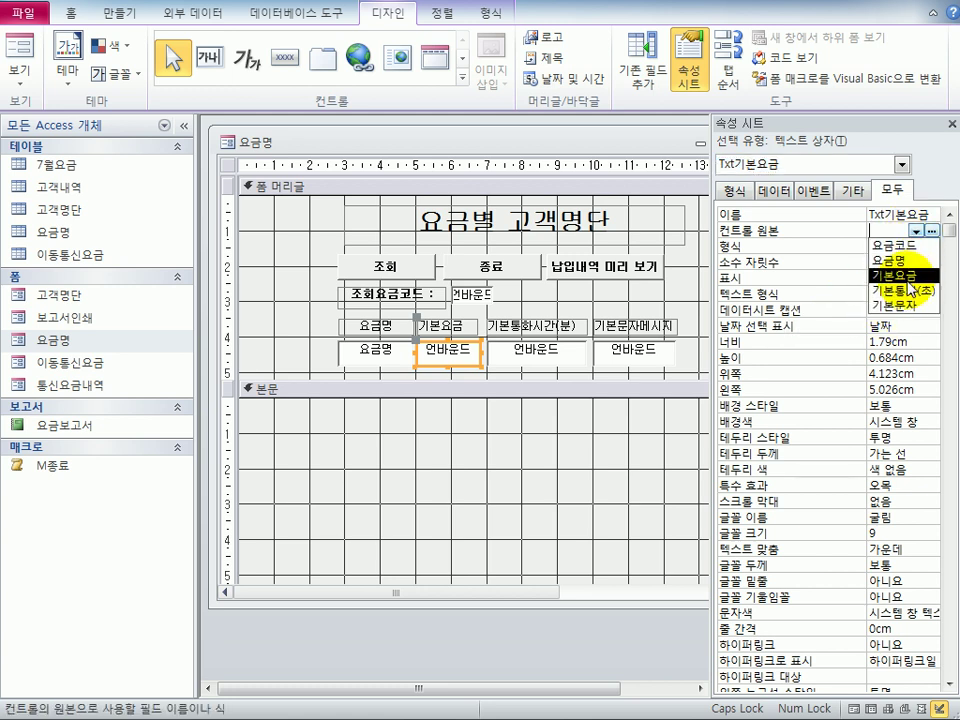
pyautogui.click(900, 275)
# - Bind the Txt기본통화 text box to the 기본통화(초) field and the Txt기본문자 text box to the 기본문자 field
pyautogui.click(553, 349)
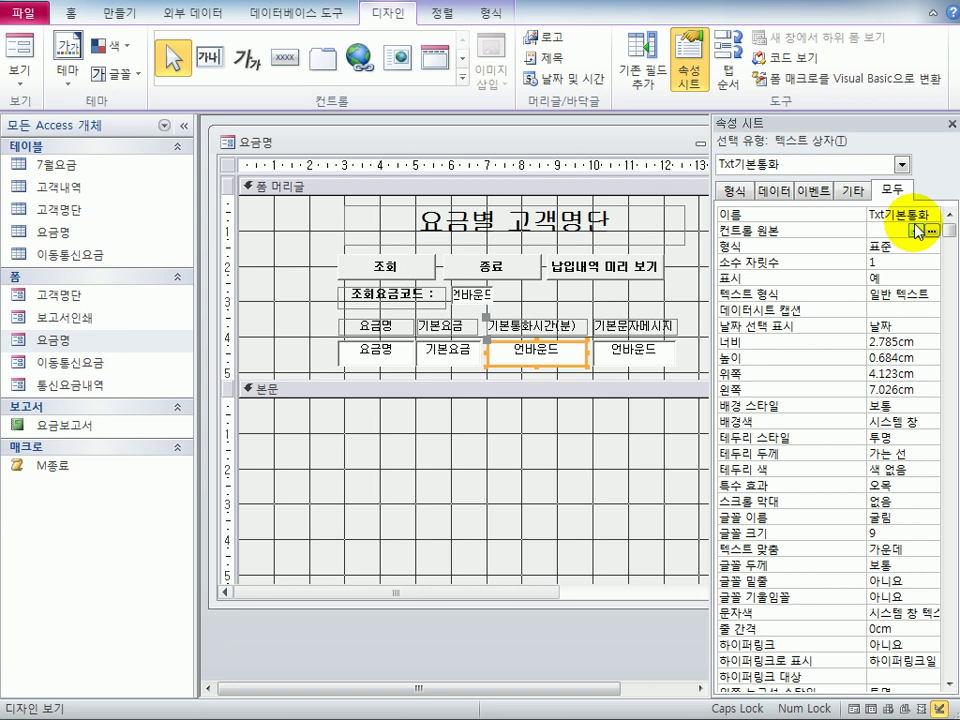
pyautogui.click(915, 230)
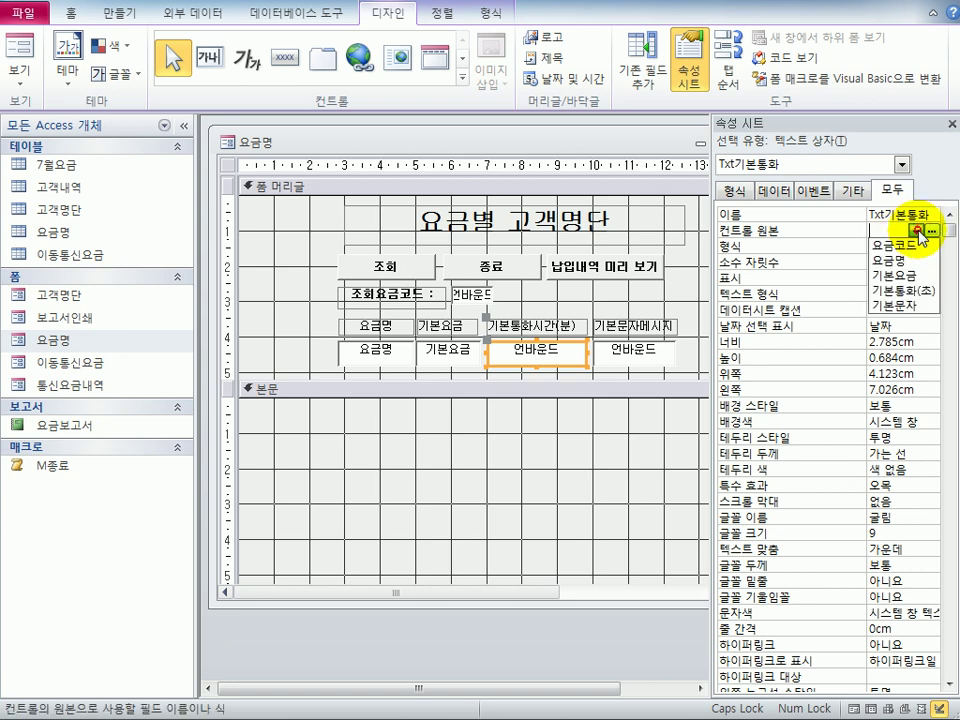
pyautogui.click(905, 291)
pyautogui.click(632, 350)
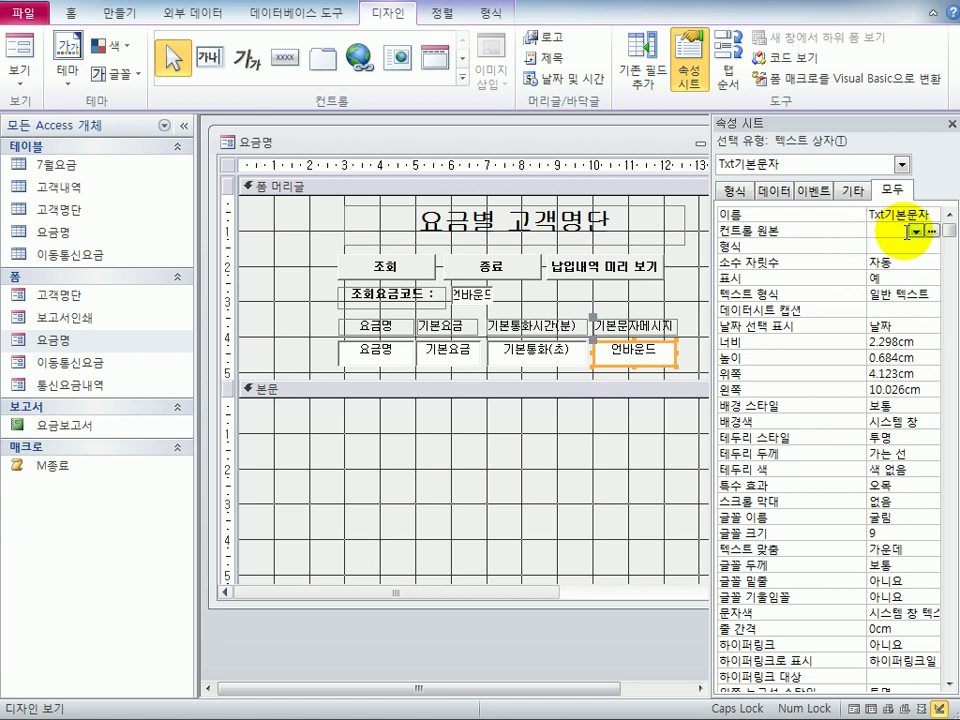
pyautogui.click(914, 231)
pyautogui.click(895, 303)
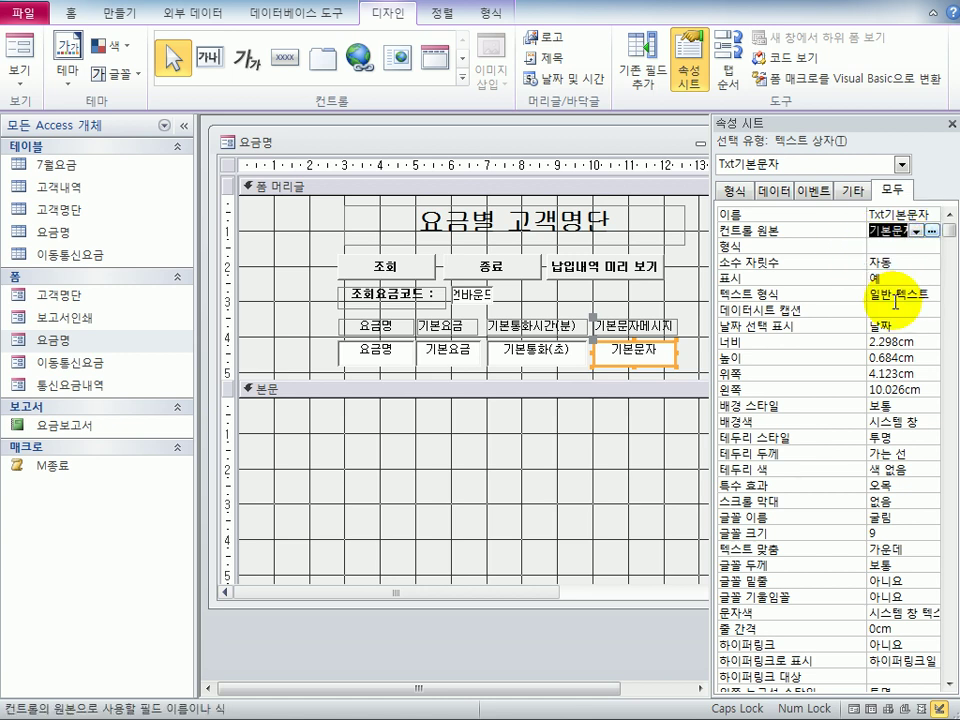
# - Change the control source of the Txt기본통화 text box to the expression =[기본통화(초)]/60
pyautogui.click(545, 350)
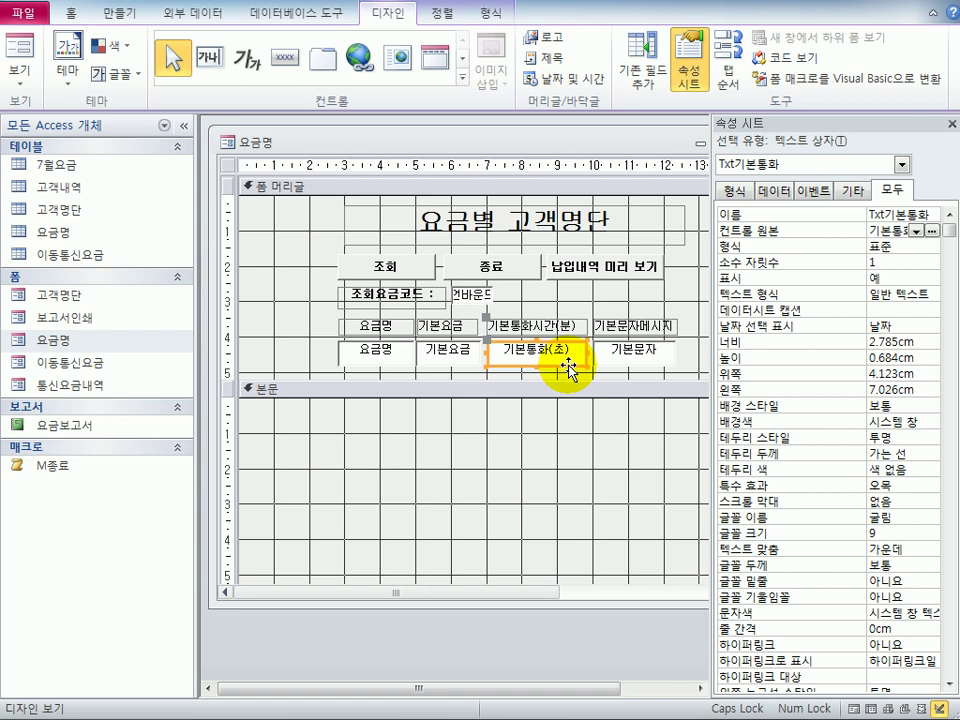
pyautogui.click(880, 230)
pyautogui.rightClick(885, 230)
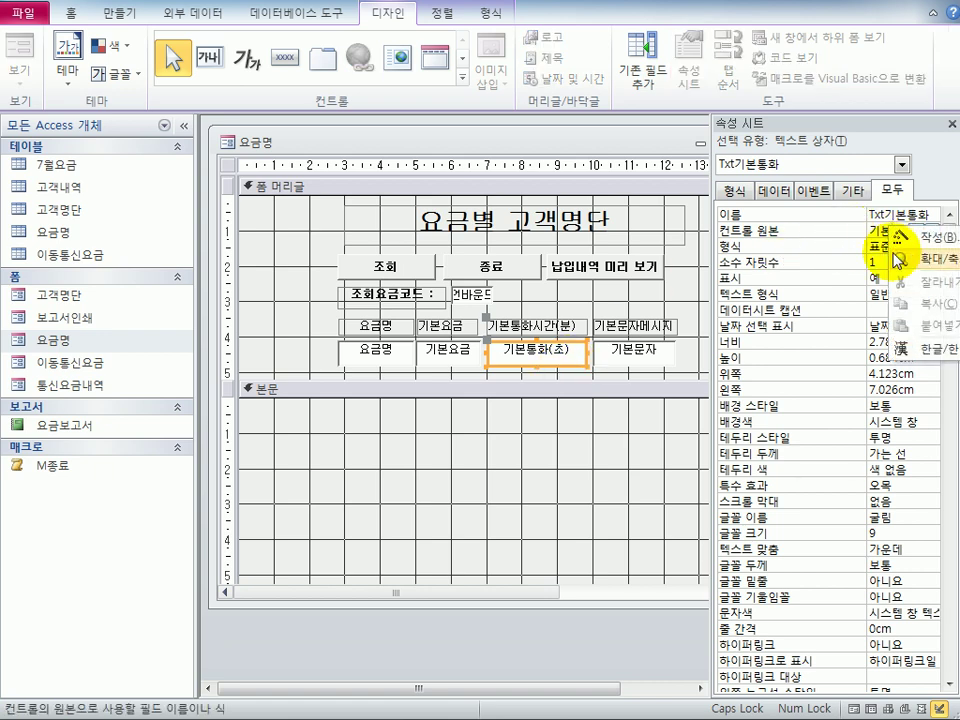
pyautogui.click(900, 258)
pyautogui.moveTo(525, 146); pyautogui.dragTo(581, 327)
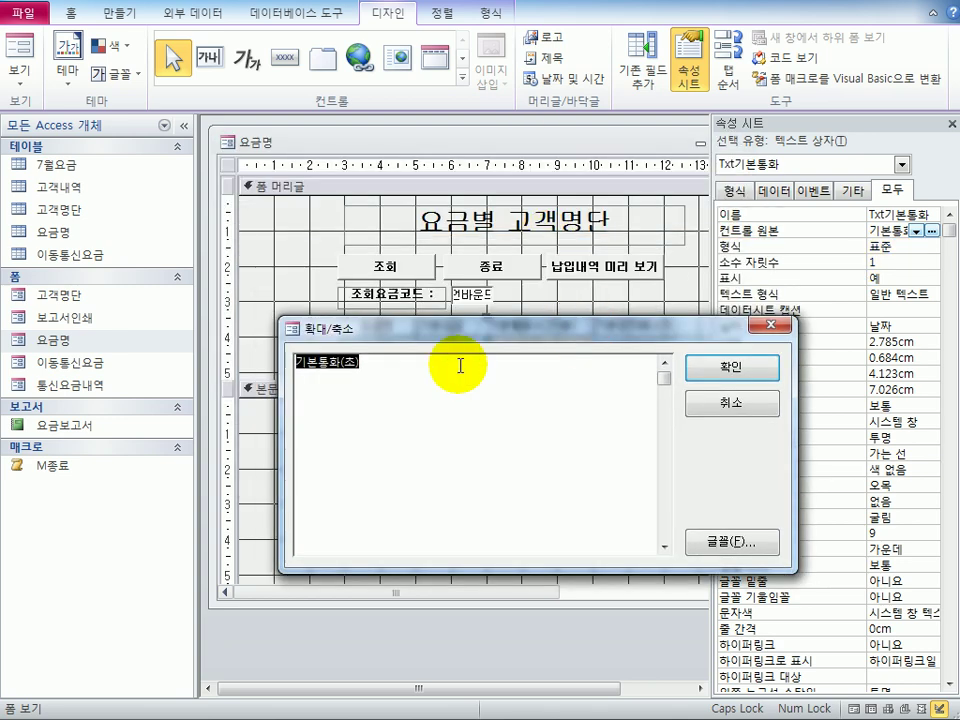
pyautogui.click(296, 362)
pyautogui.write('=')
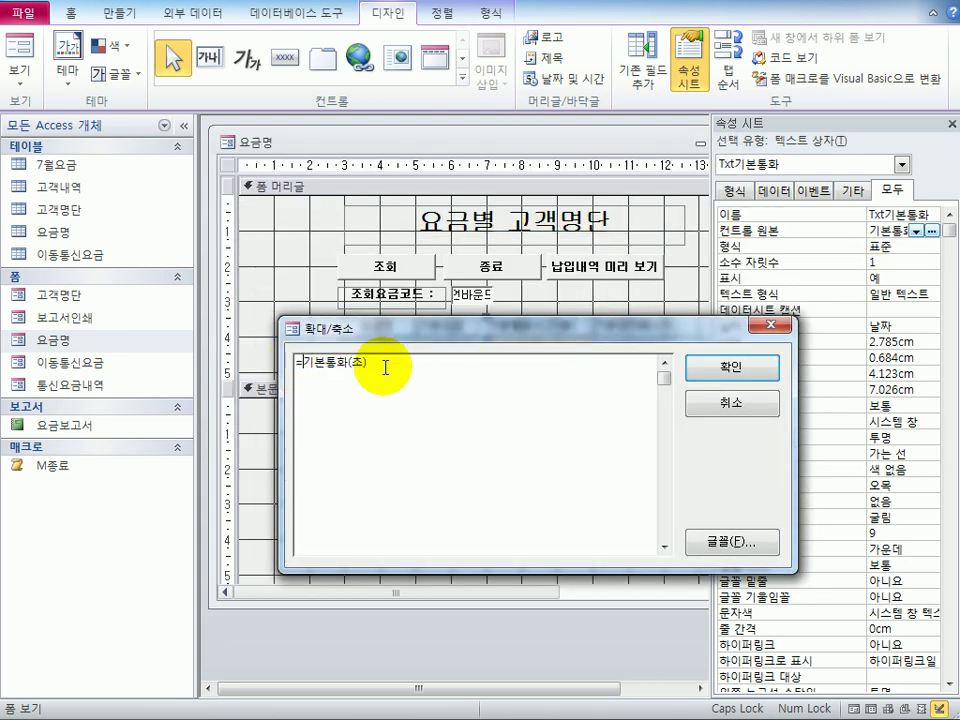
pyautogui.write('[')
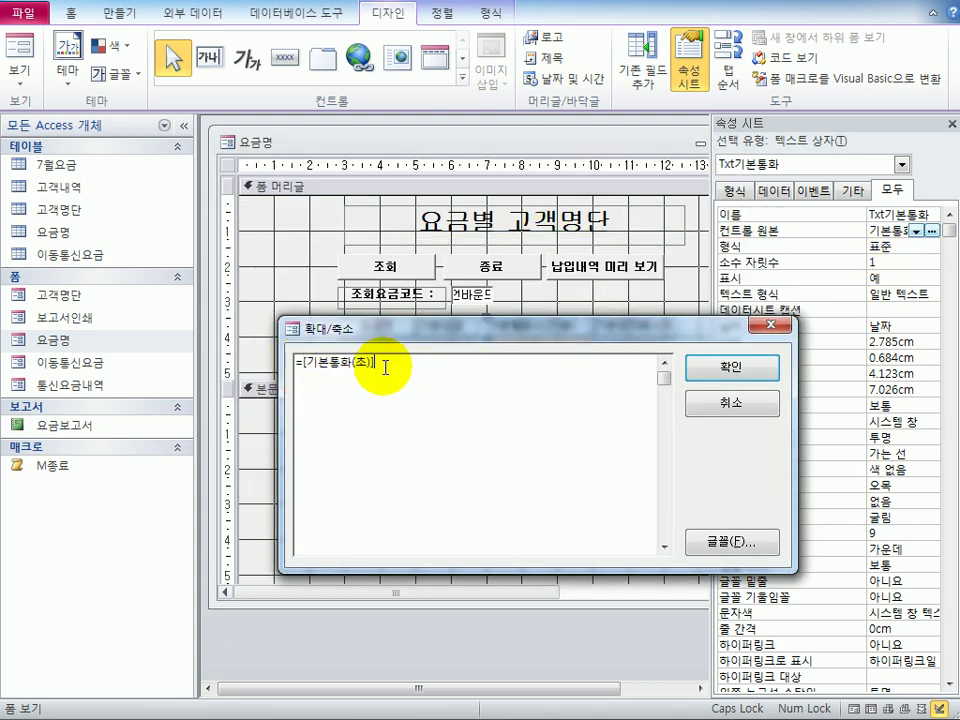
pyautogui.write(']/60')
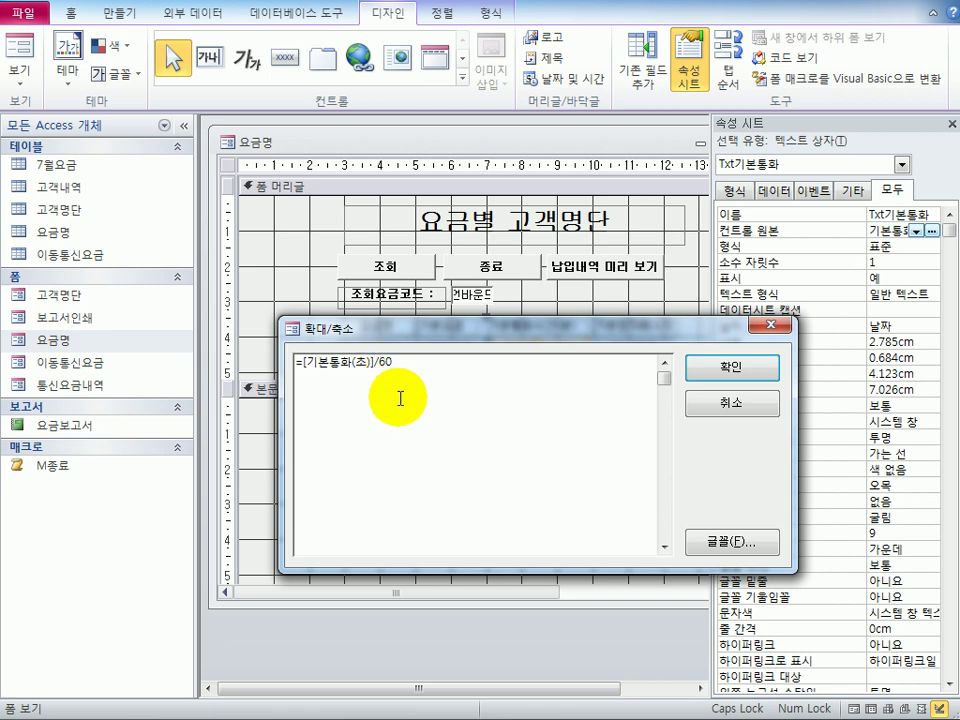
pyautogui.click(708, 370)
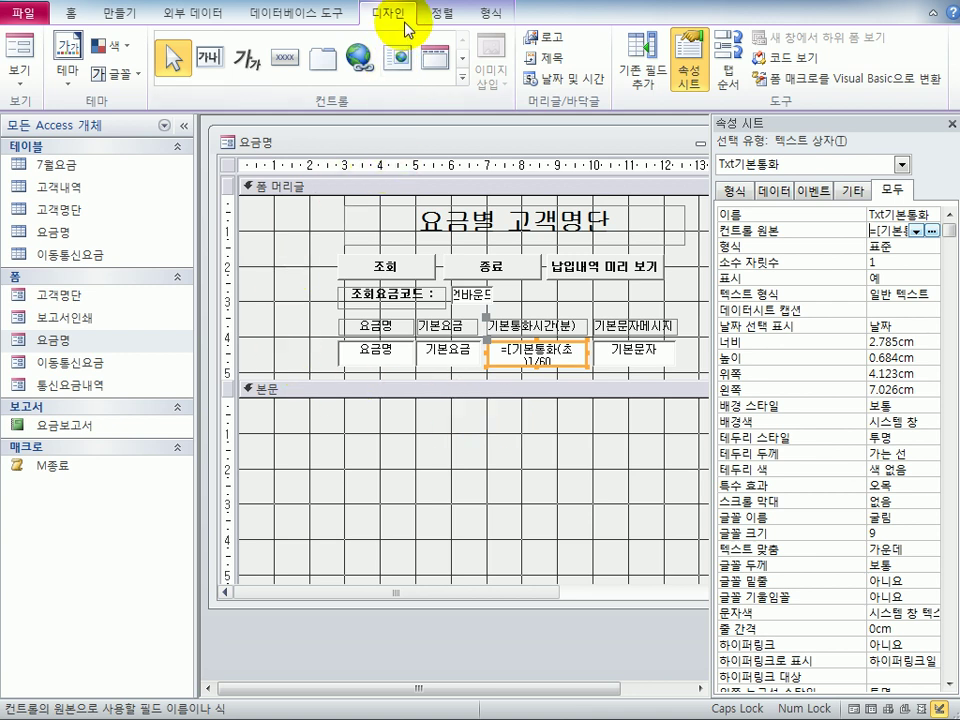
# - Close the property sheet and draw a subform control about 14 cm wide and 4.5 cm high in the 본문 section
pyautogui.click(462, 79)
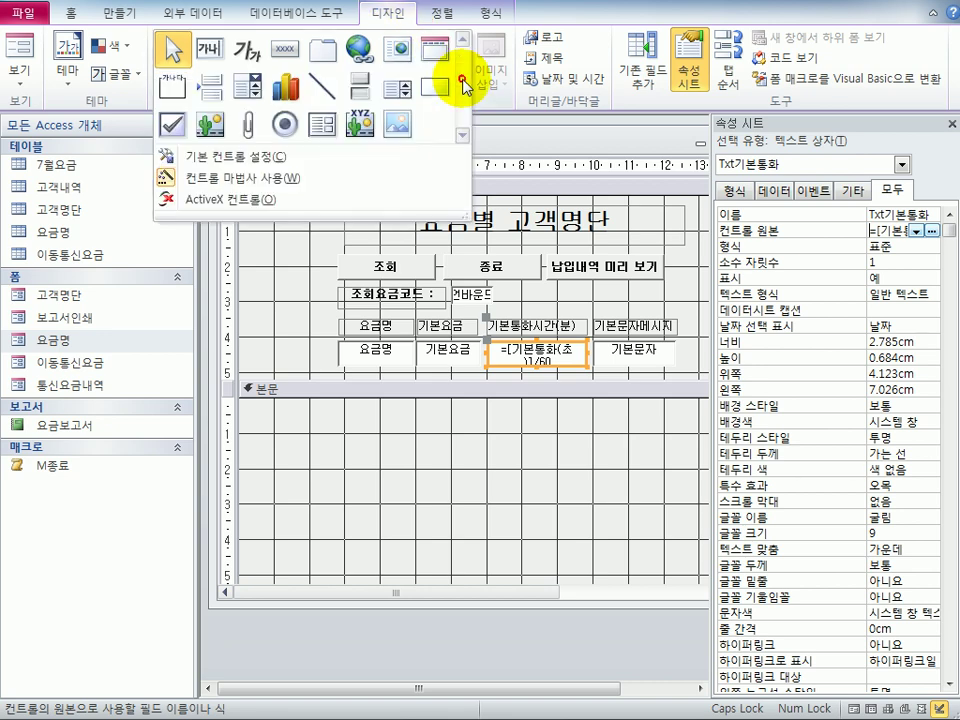
pyautogui.click(322, 127)
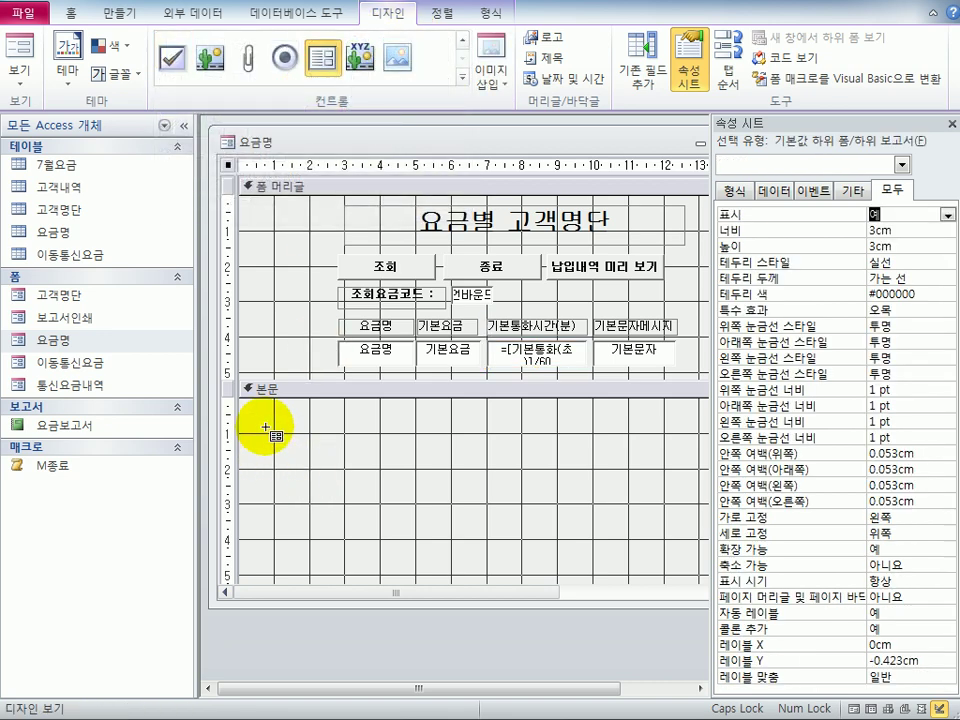
pyautogui.click(950, 123)
pyautogui.moveTo(259, 418)
pyautogui.mouseDown()
pyautogui.moveTo(739, 557)
pyautogui.moveTo(760, 576)
pyautogui.mouseUp()
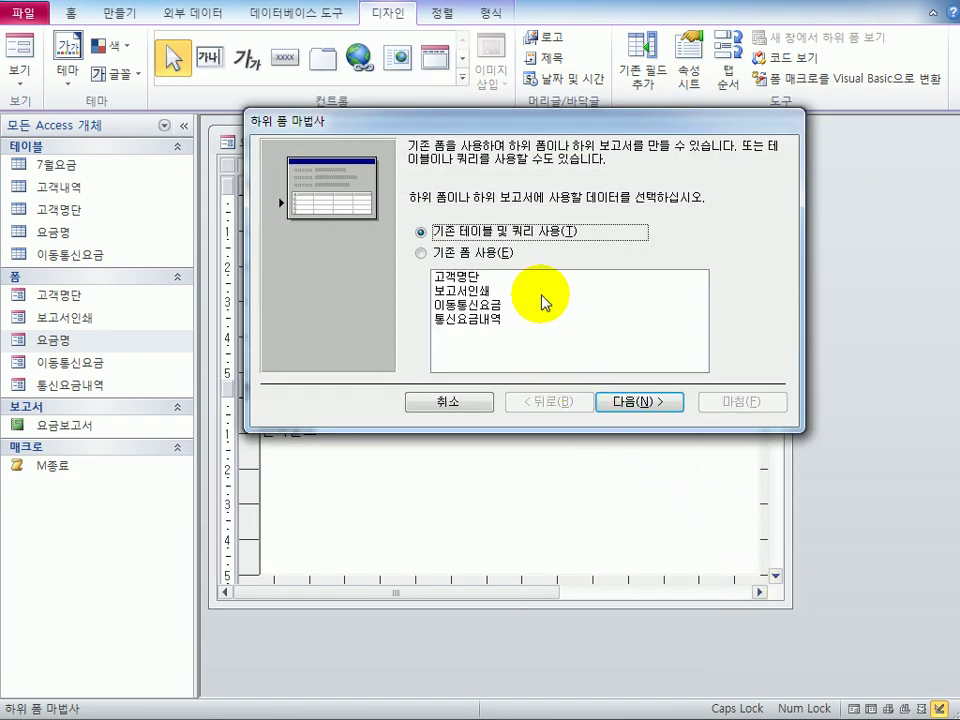
# - Base the subform on the existing 고객명단 form, manually linking 요금코드 in both forms, and create it under the name 고객명단
pyautogui.click(487, 255)
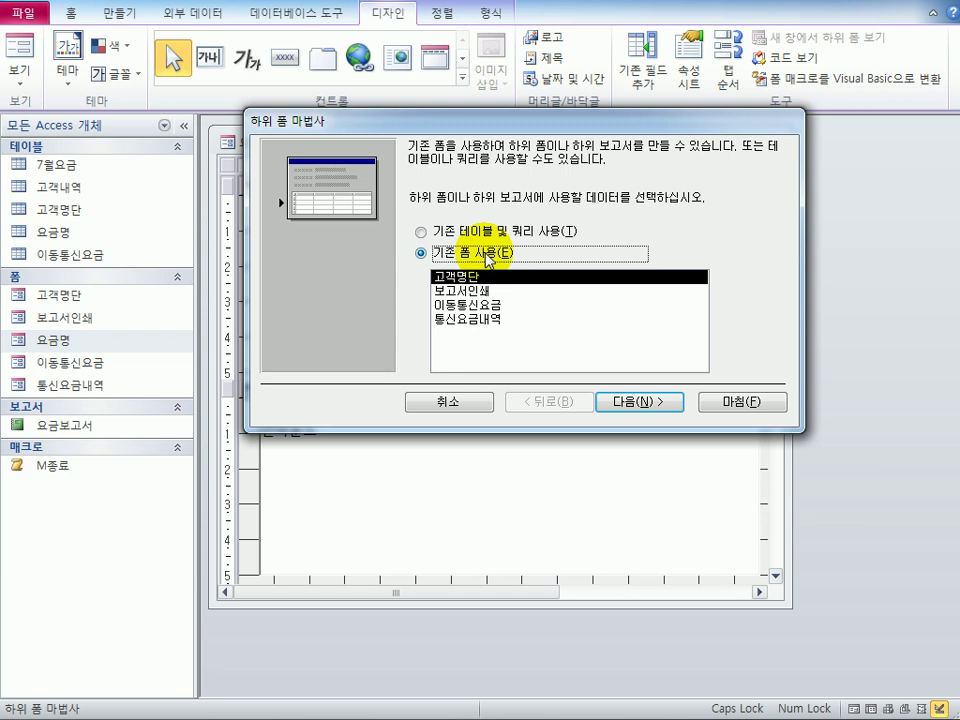
pyautogui.click(640, 405)
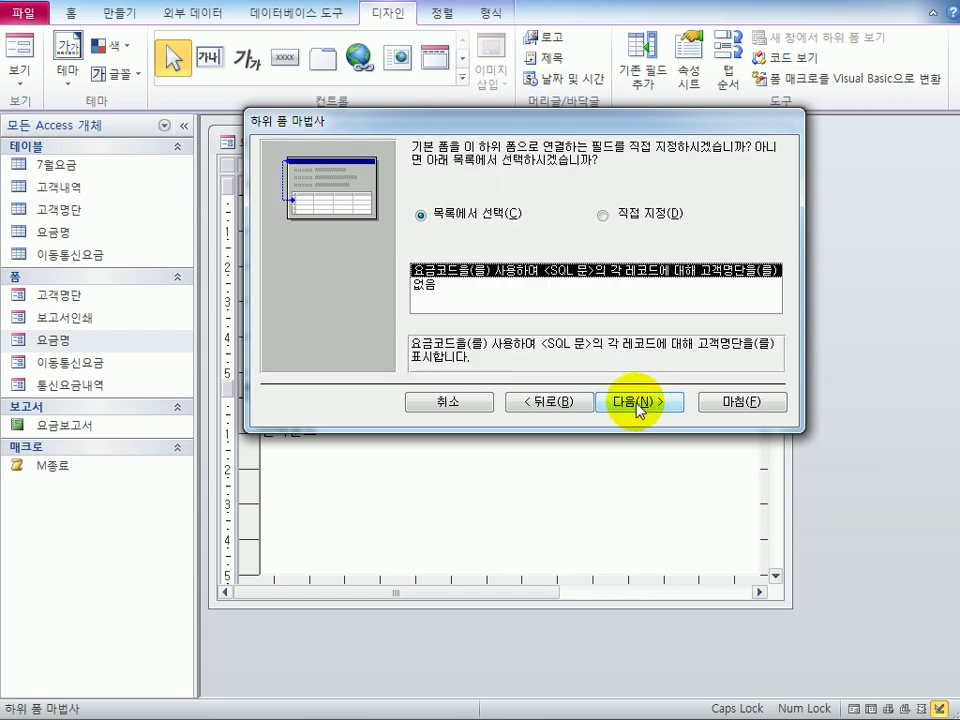
pyautogui.click(626, 215)
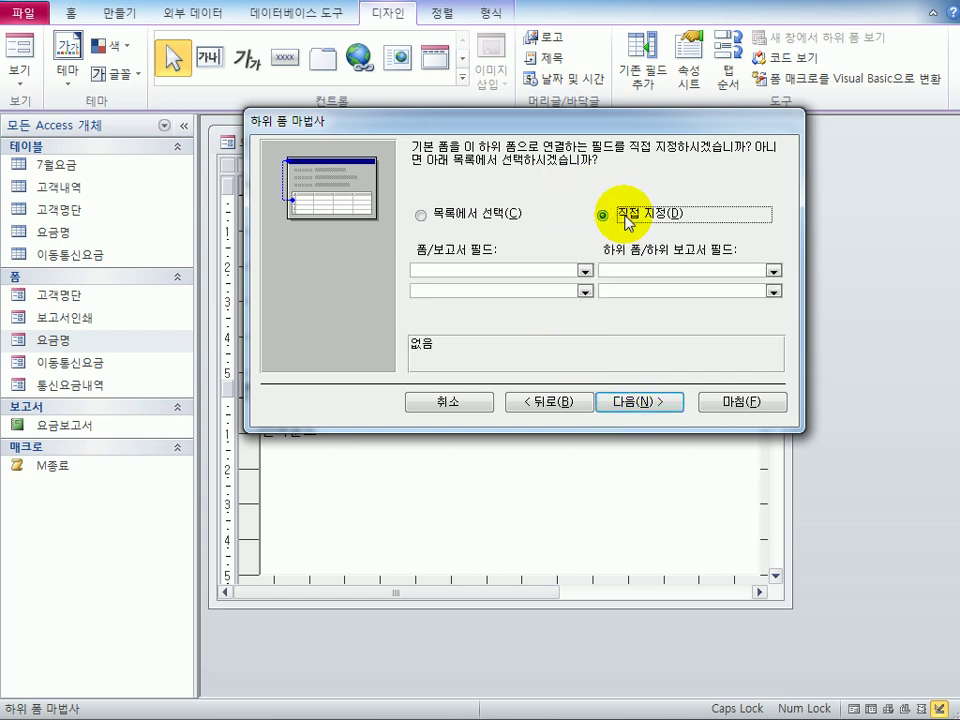
pyautogui.click(585, 270)
pyautogui.click(570, 297)
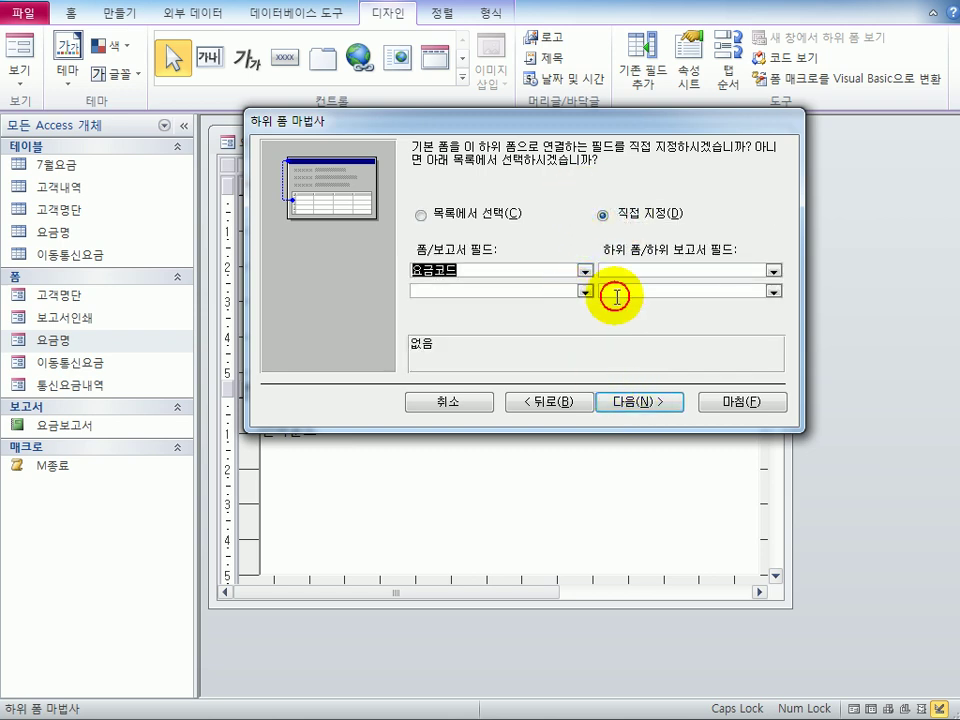
pyautogui.click(773, 270)
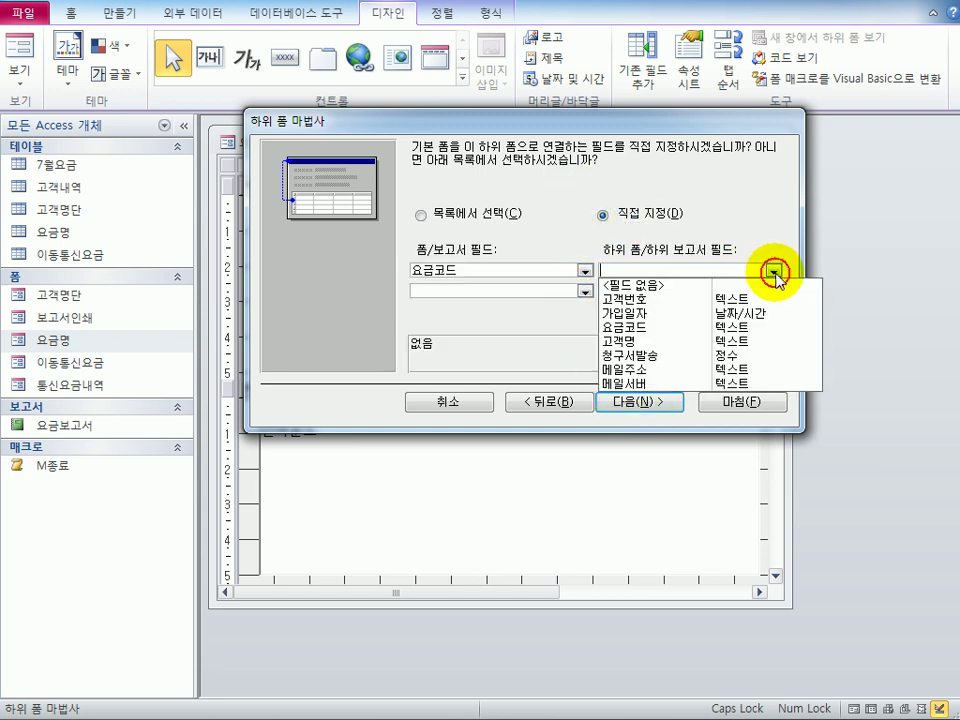
pyautogui.click(755, 327)
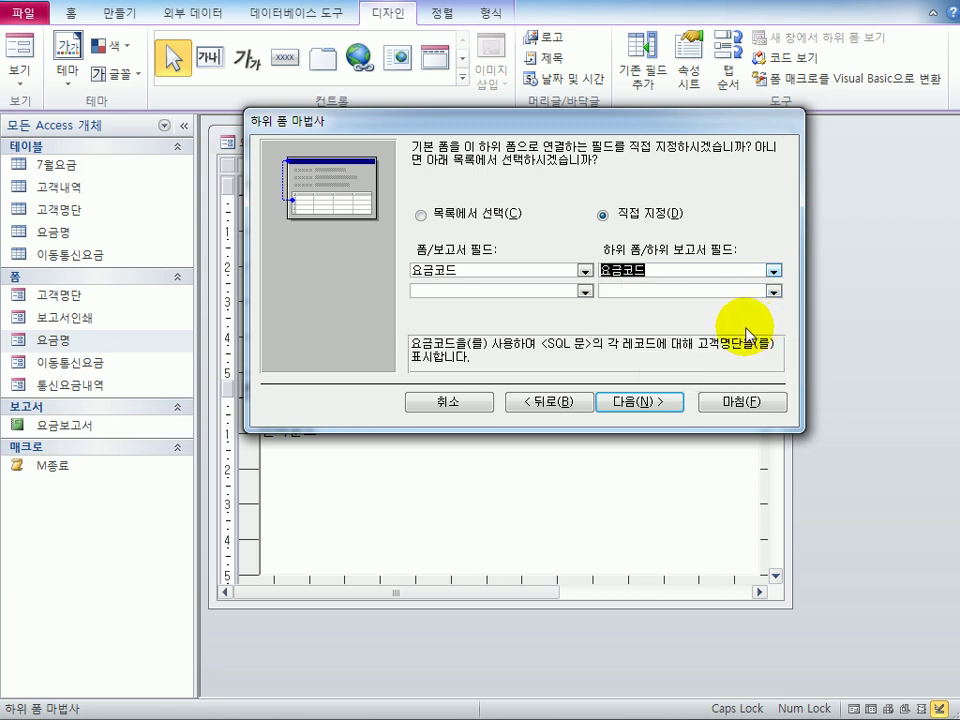
pyautogui.click(630, 402)
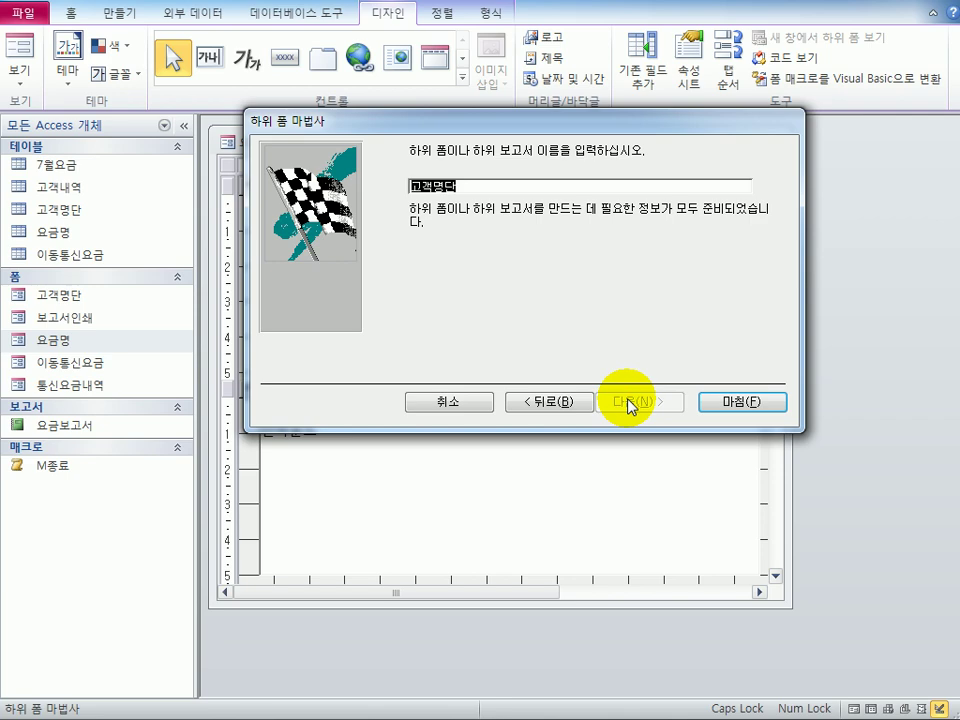
pyautogui.click(437, 188)
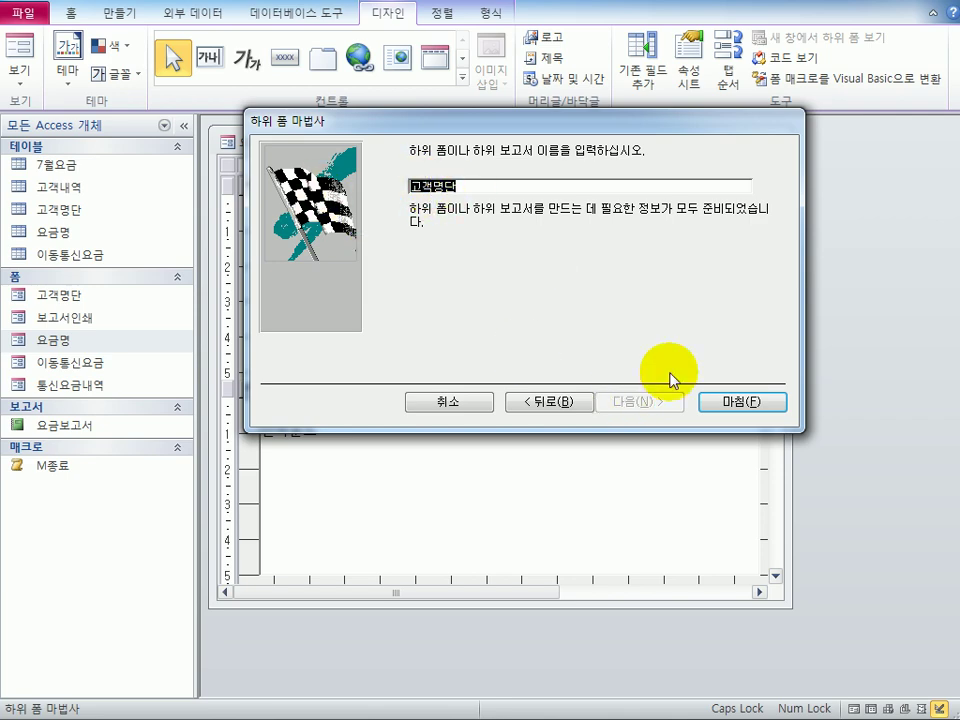
pyautogui.click(737, 410)
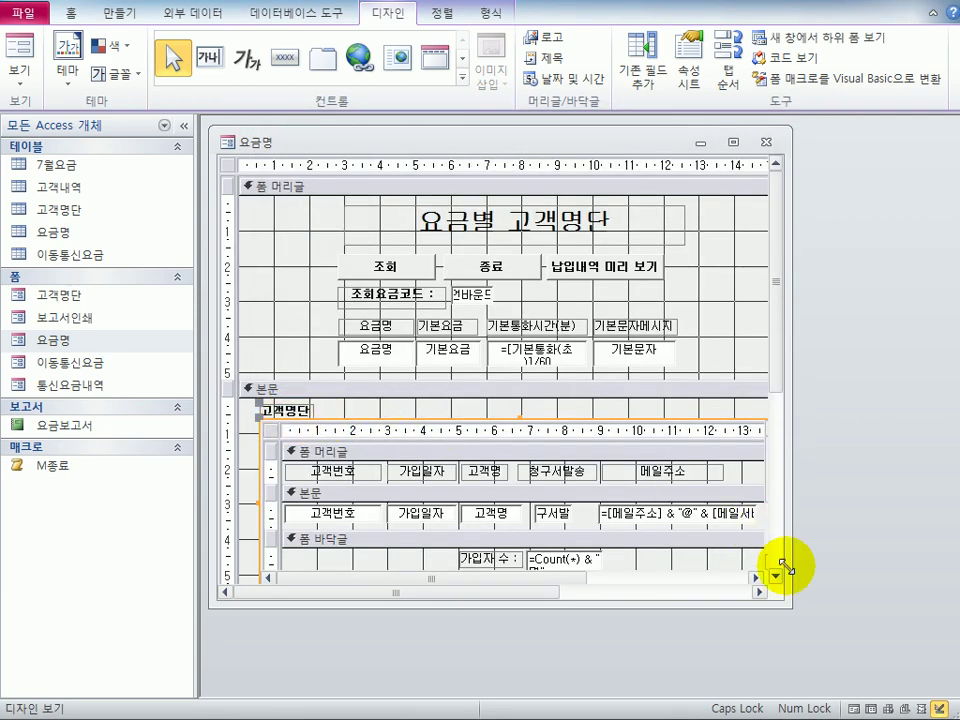
# - Enlarge the form window and change the Txt조회 text box in the form header into a combo box
pyautogui.moveTo(789, 606); pyautogui.dragTo(897, 668)
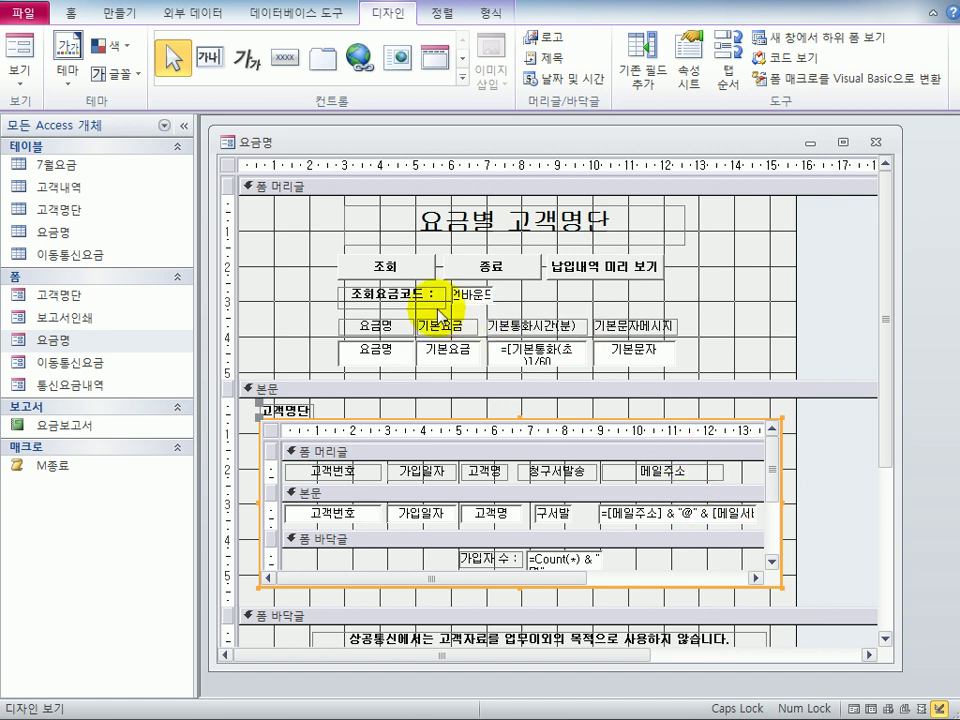
pyautogui.click(471, 292)
pyautogui.click(688, 68)
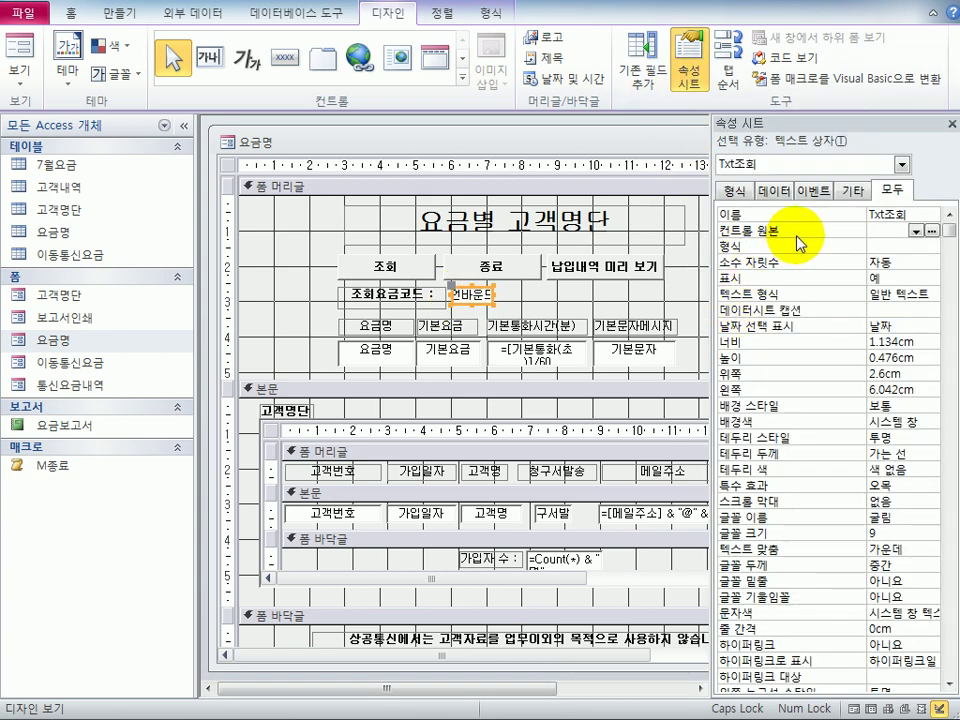
pyautogui.rightClick(462, 291)
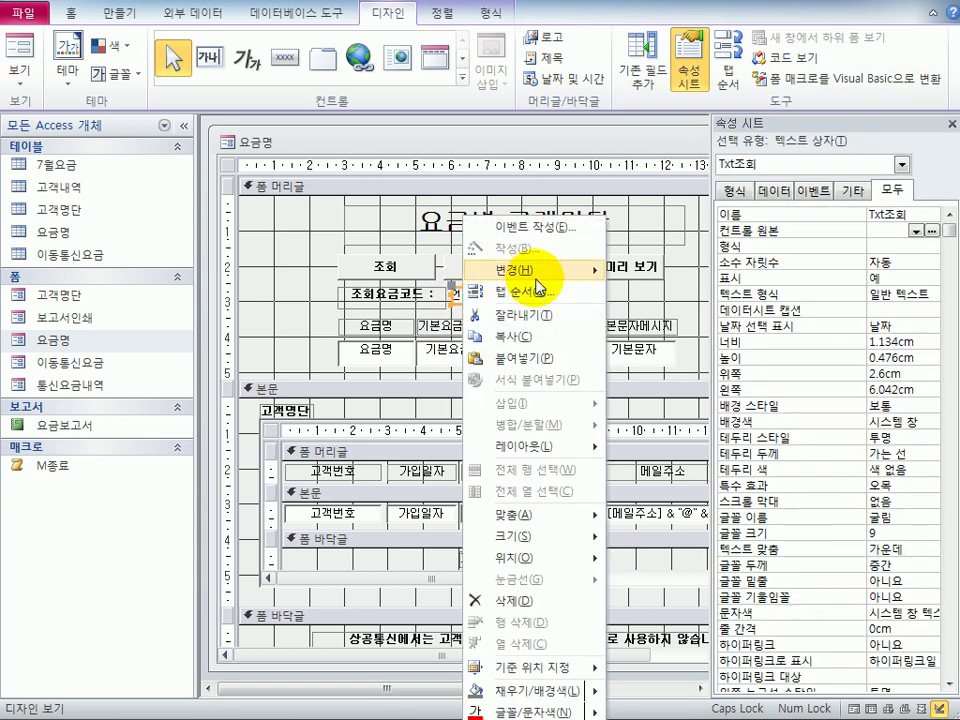
pyautogui.moveTo(551, 272)
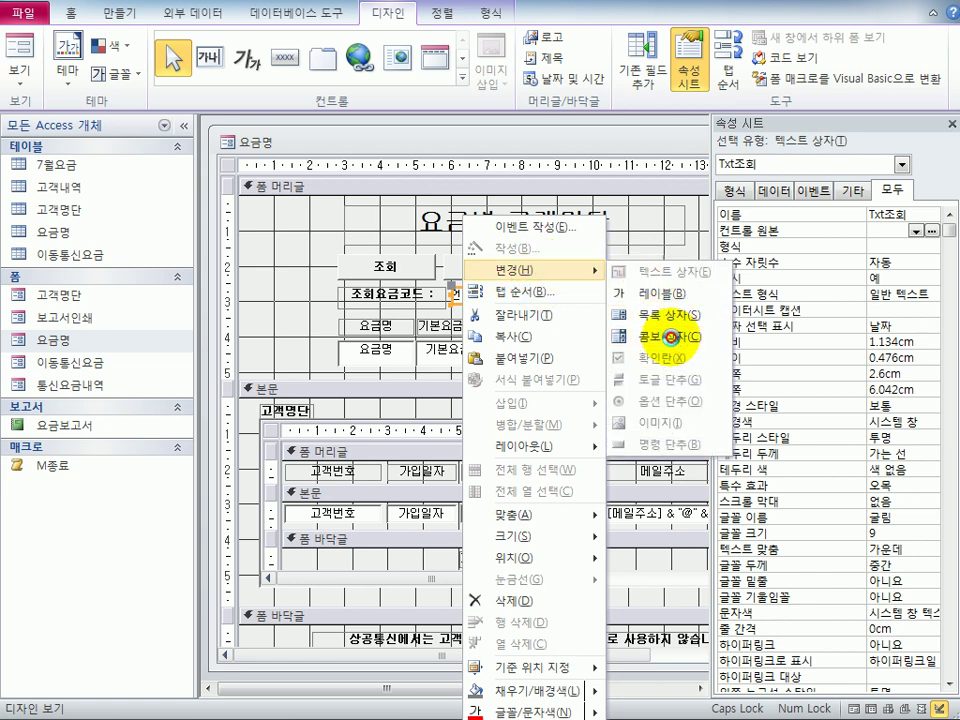
pyautogui.click(670, 337)
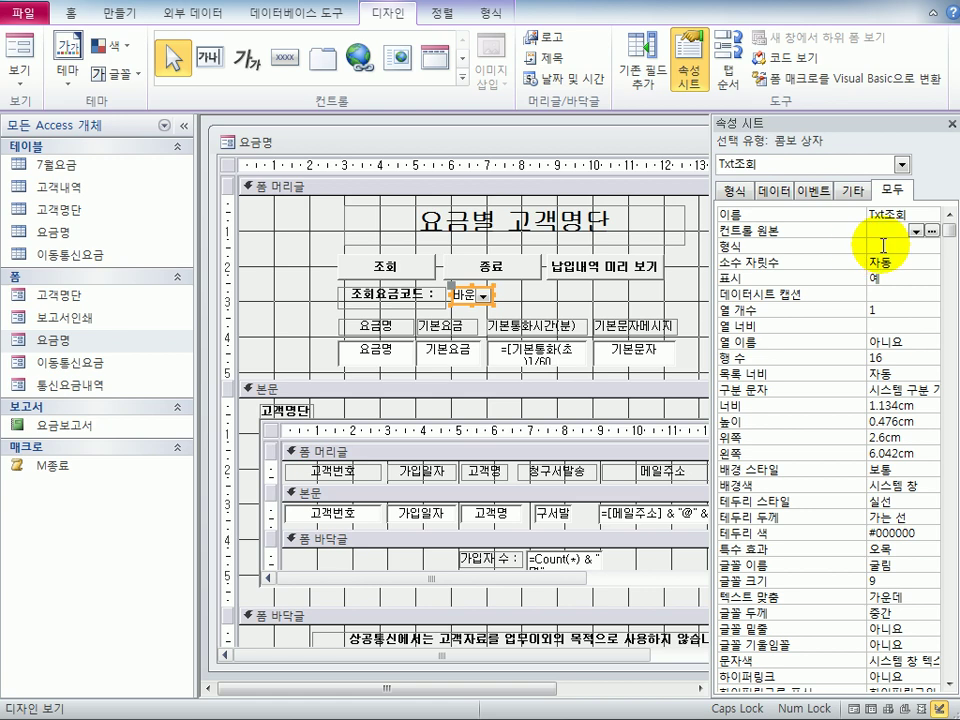
# - Set the Txt조회 combo box's row source to a query returning the 요금코드 field of the 요금명 table, saving the query changes
pyautogui.click(770, 190)
pyautogui.click(885, 232)
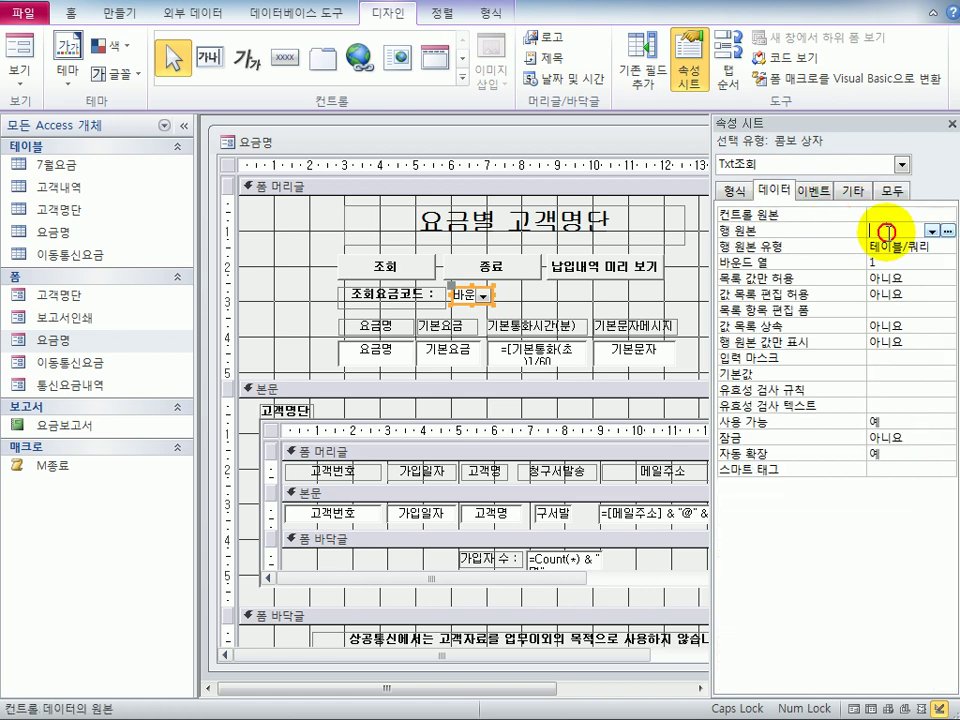
pyautogui.click(947, 232)
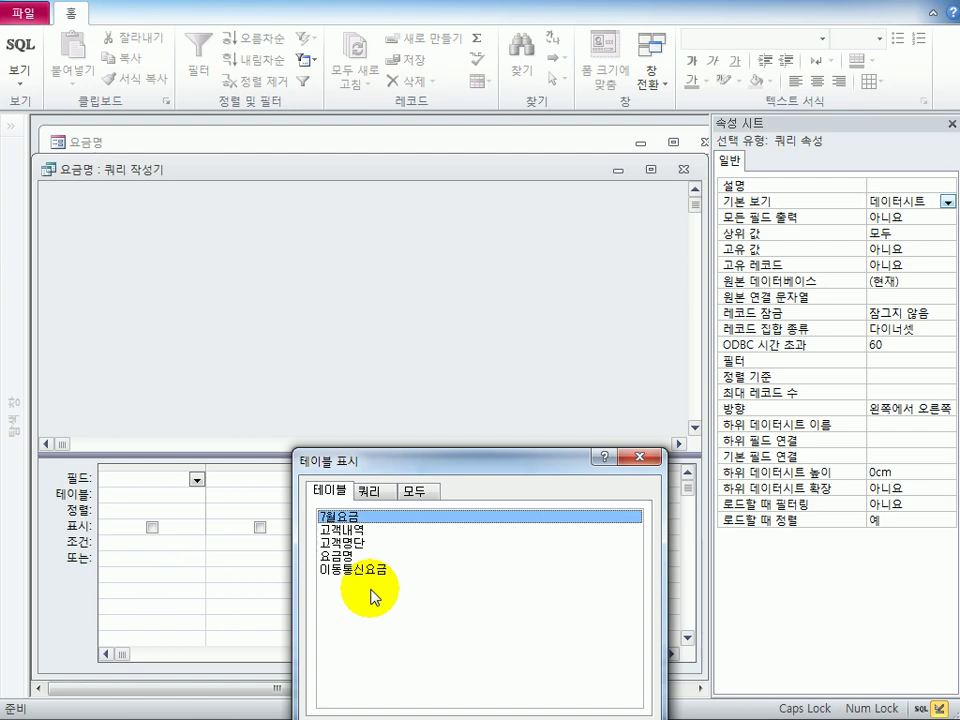
pyautogui.doubleClick(376, 557)
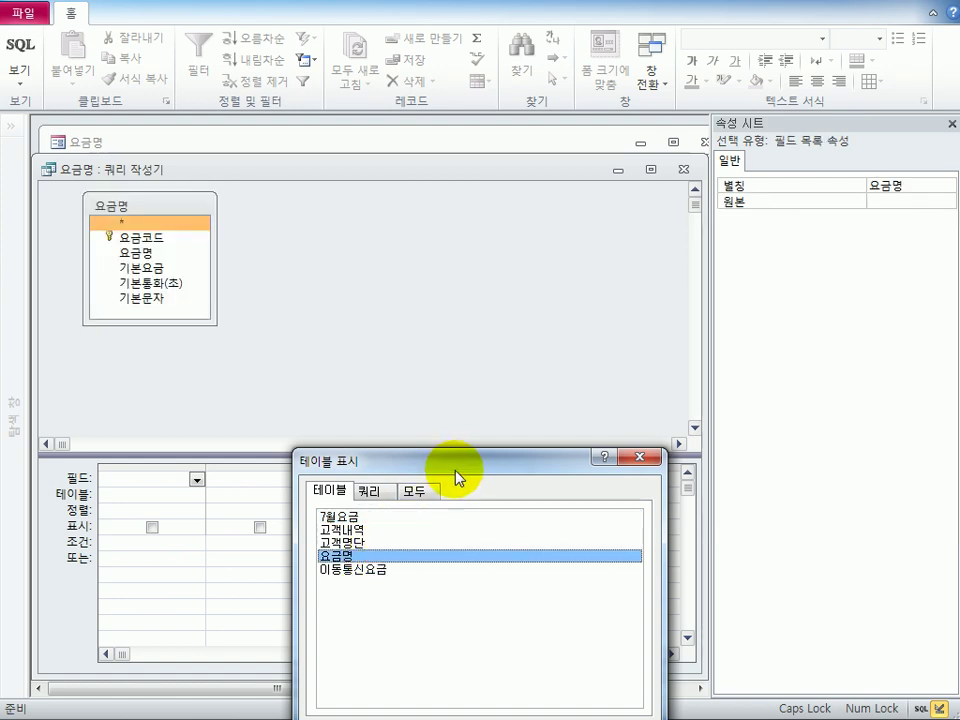
pyautogui.moveTo(458, 477); pyautogui.dragTo(520, 322)
pyautogui.click(692, 318)
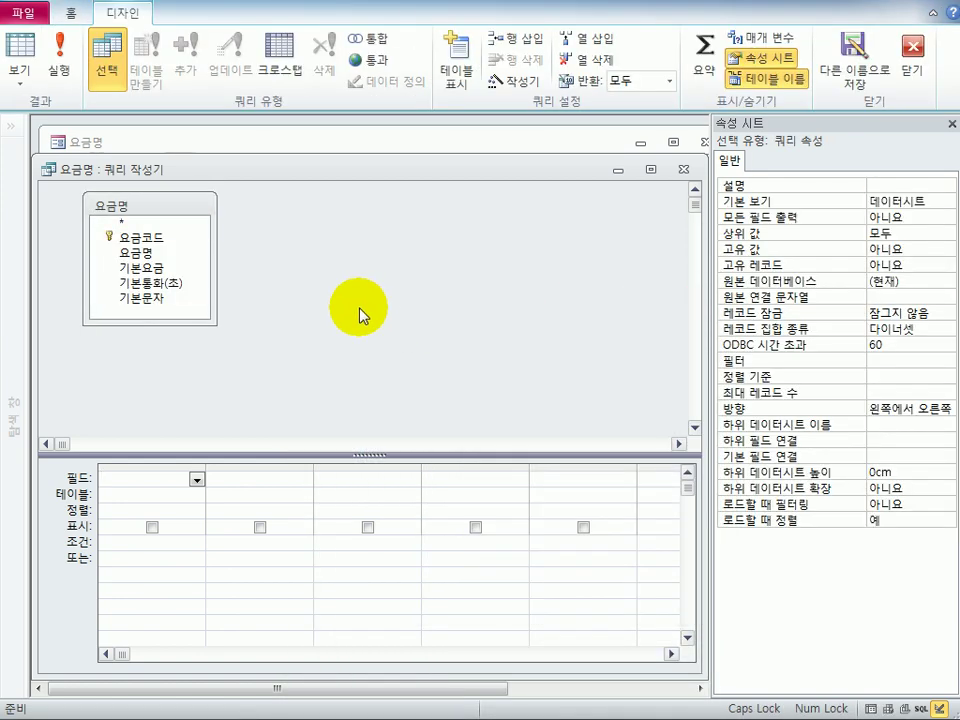
pyautogui.doubleClick(130, 237)
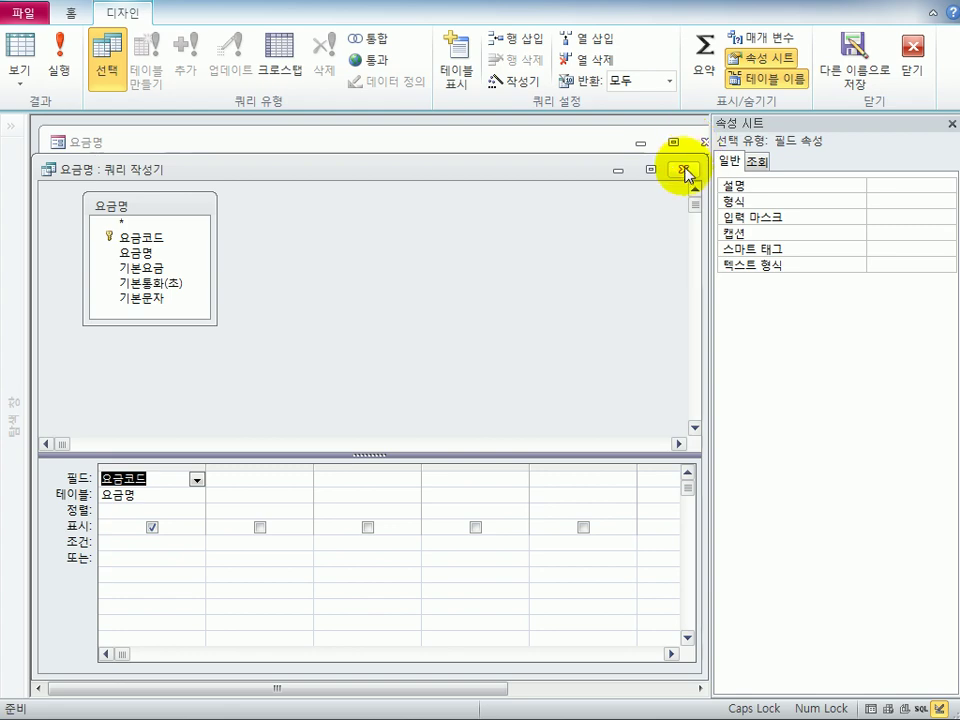
pyautogui.click(684, 170)
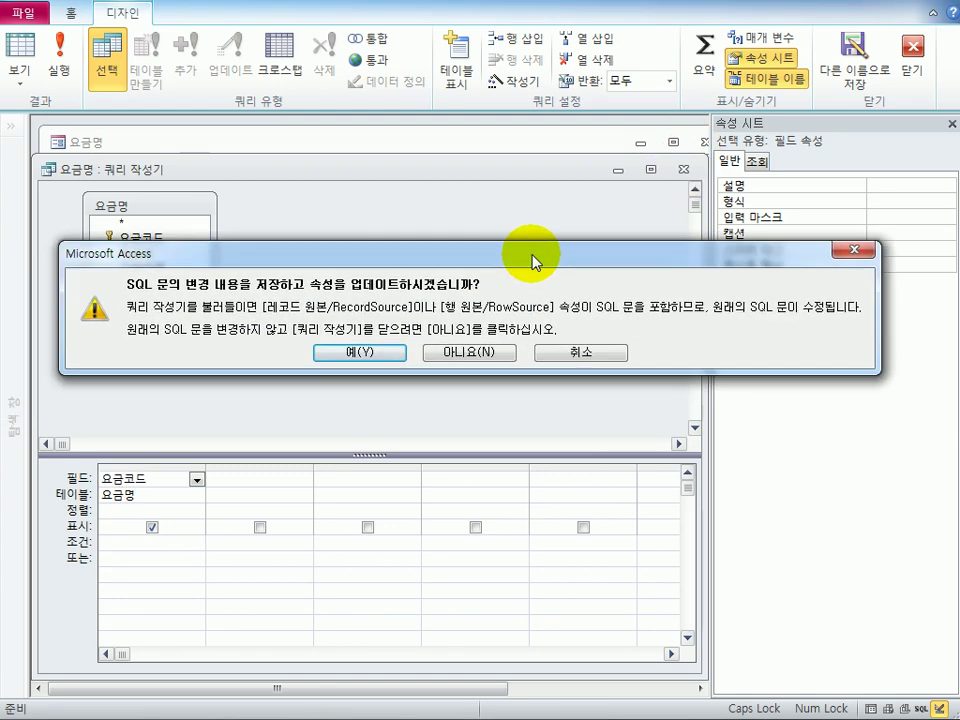
pyautogui.click(347, 355)
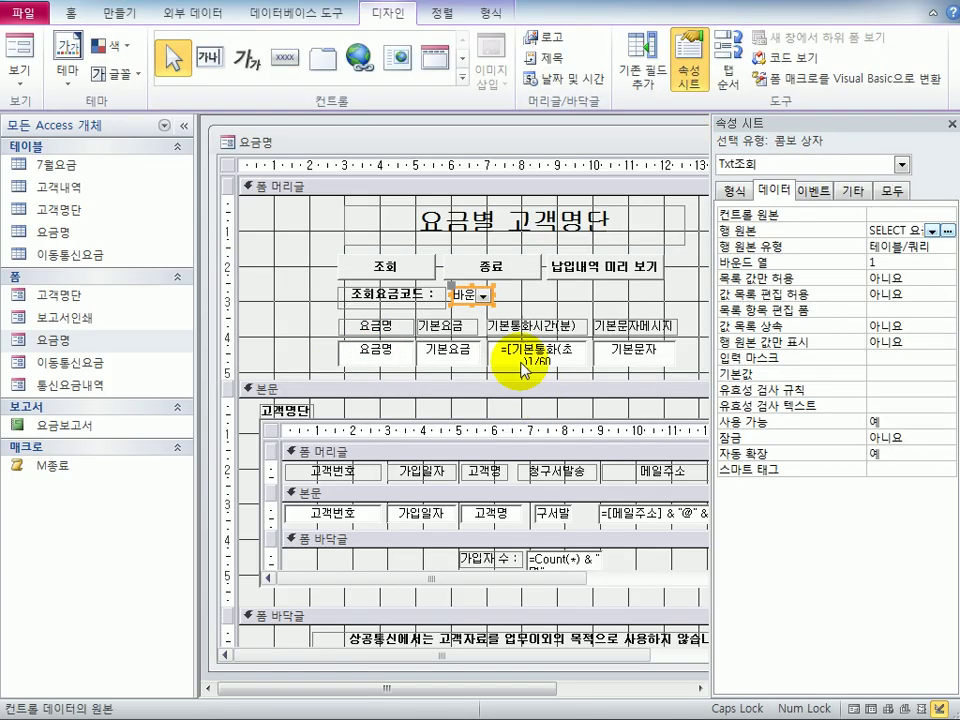
# - Display the form in Form view and test the 조회요금코드 combo box by choosing code B
pyautogui.click(20, 45)
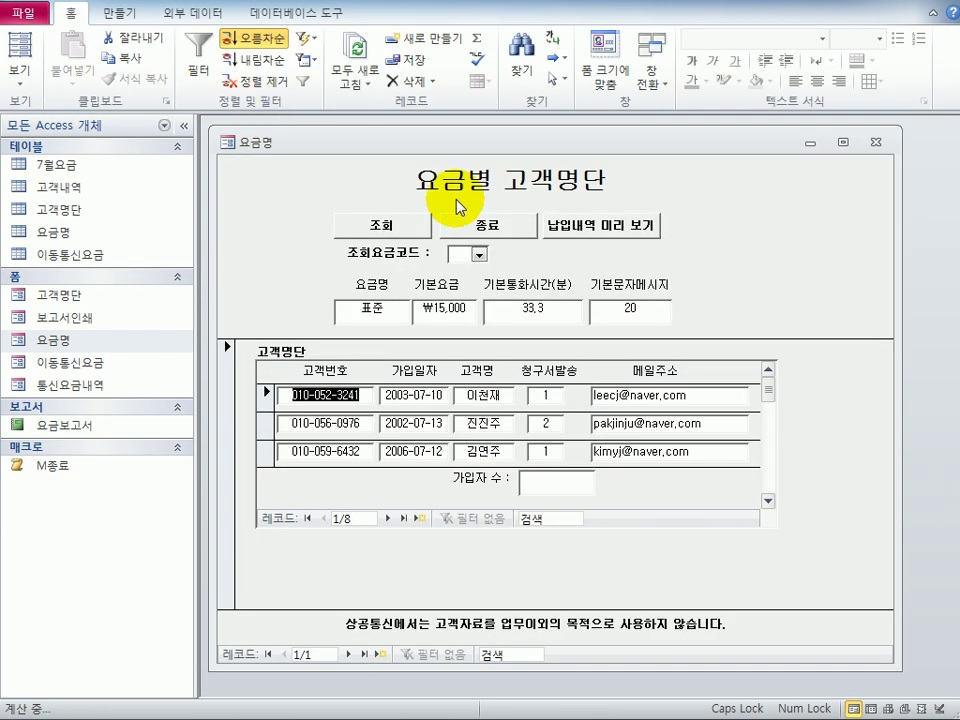
pyautogui.click(481, 254)
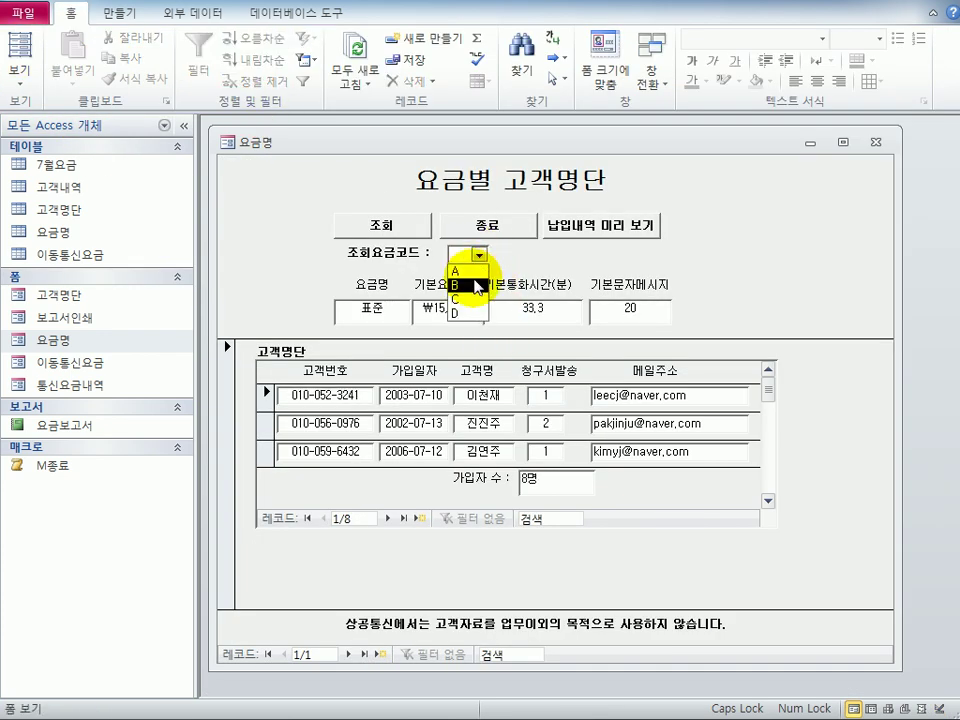
pyautogui.click(452, 252)
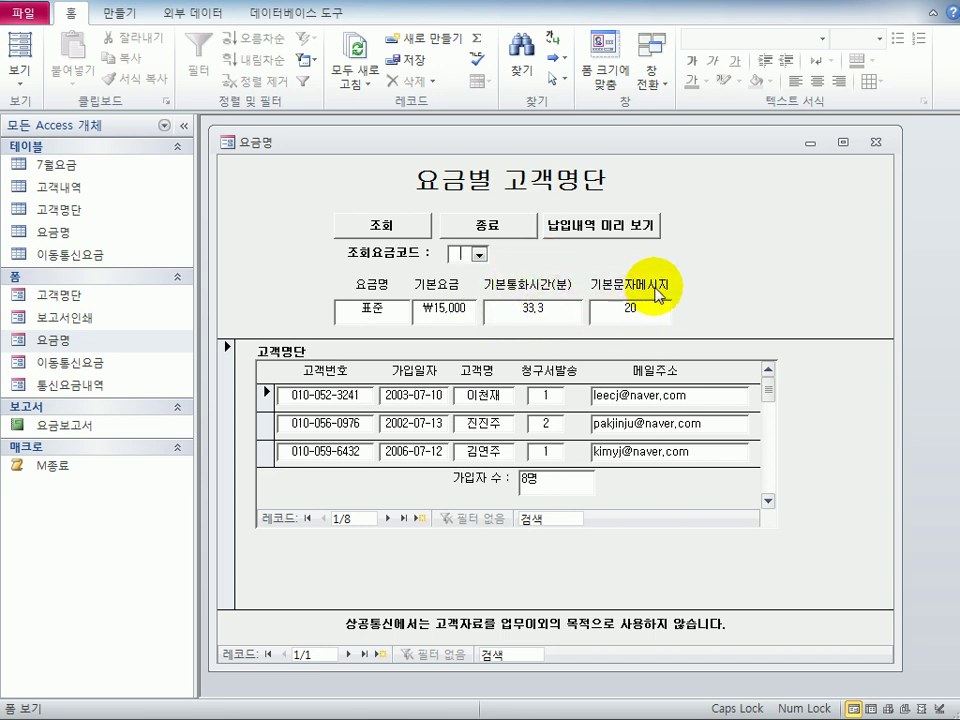
pyautogui.click(479, 255)
pyautogui.click(463, 282)
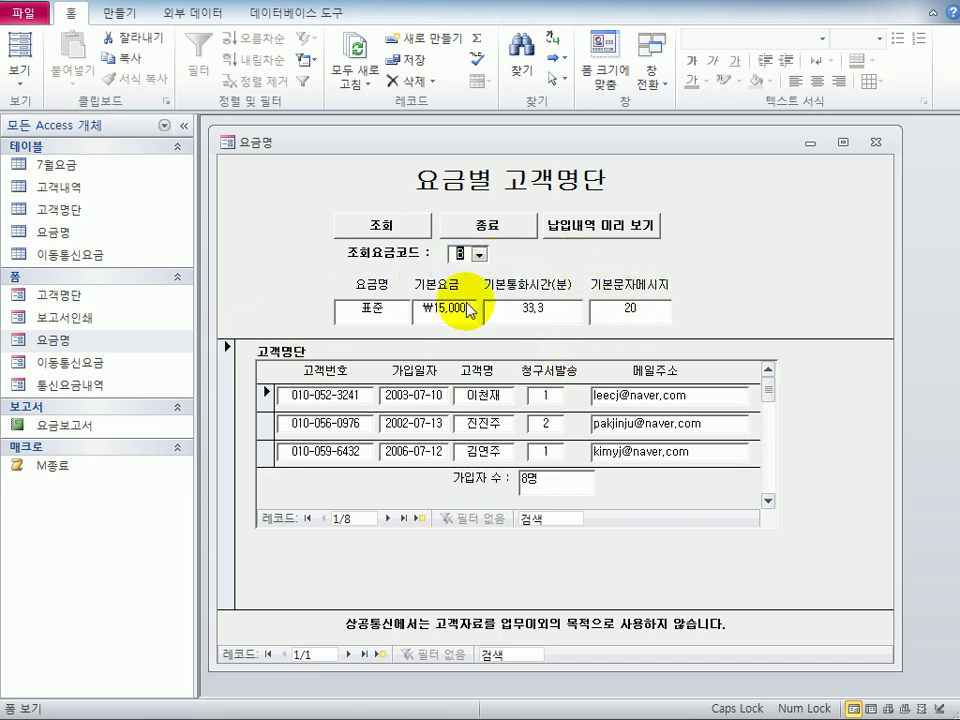
# - Close the 요금명 form with its design changes saved, and open the 통신요금내역 form in Design view without the property sheet
pyautogui.click(875, 142)
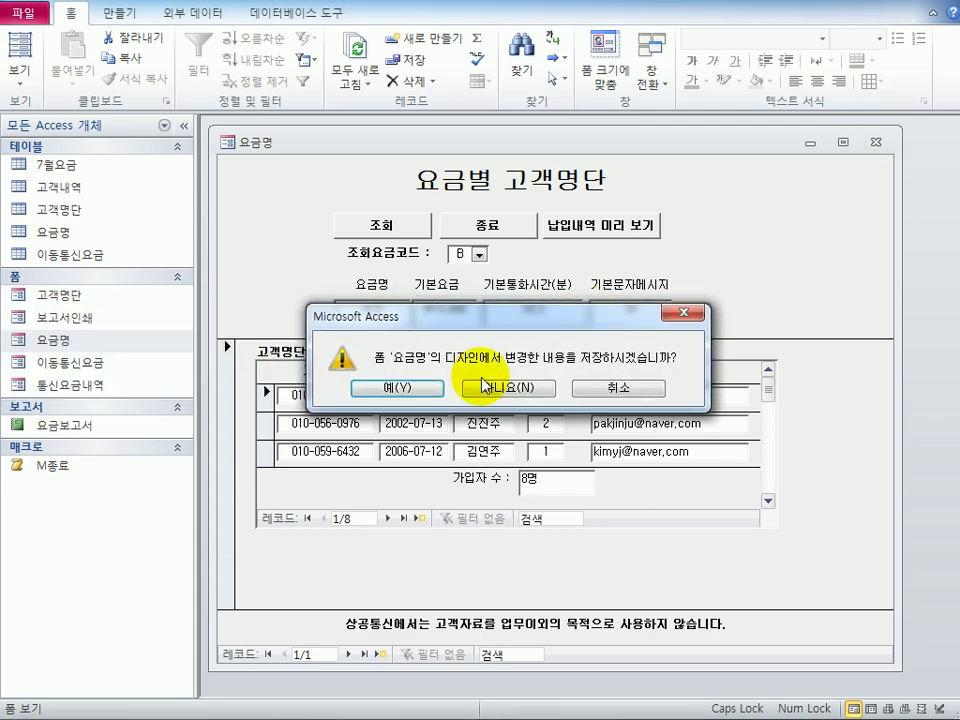
pyautogui.click(412, 388)
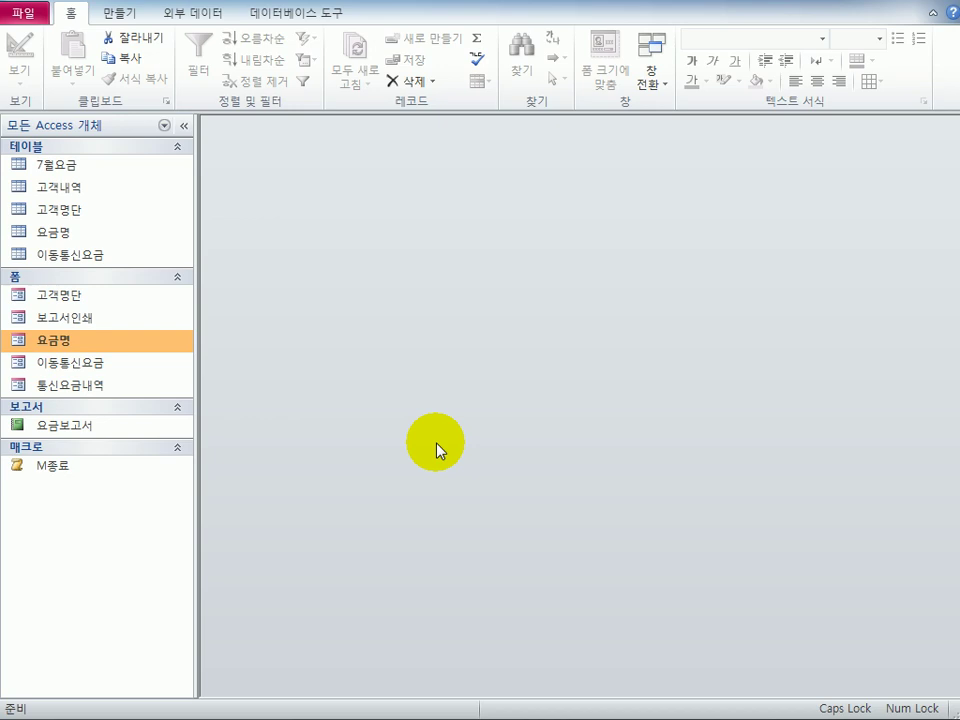
pyautogui.click(47, 386)
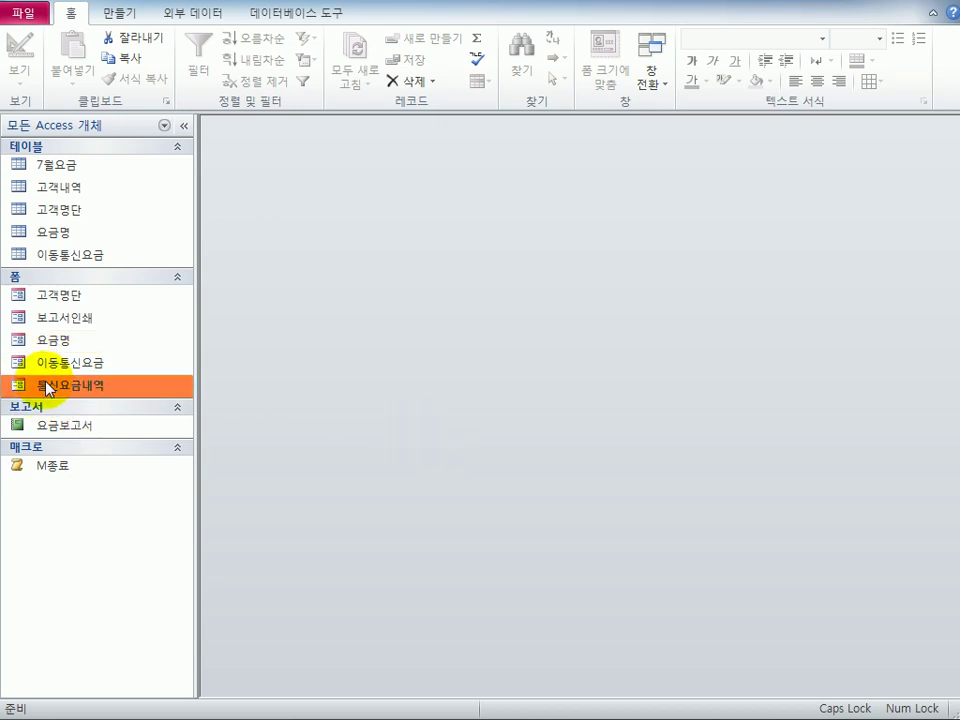
pyautogui.rightClick(47, 386)
pyautogui.click(141, 434)
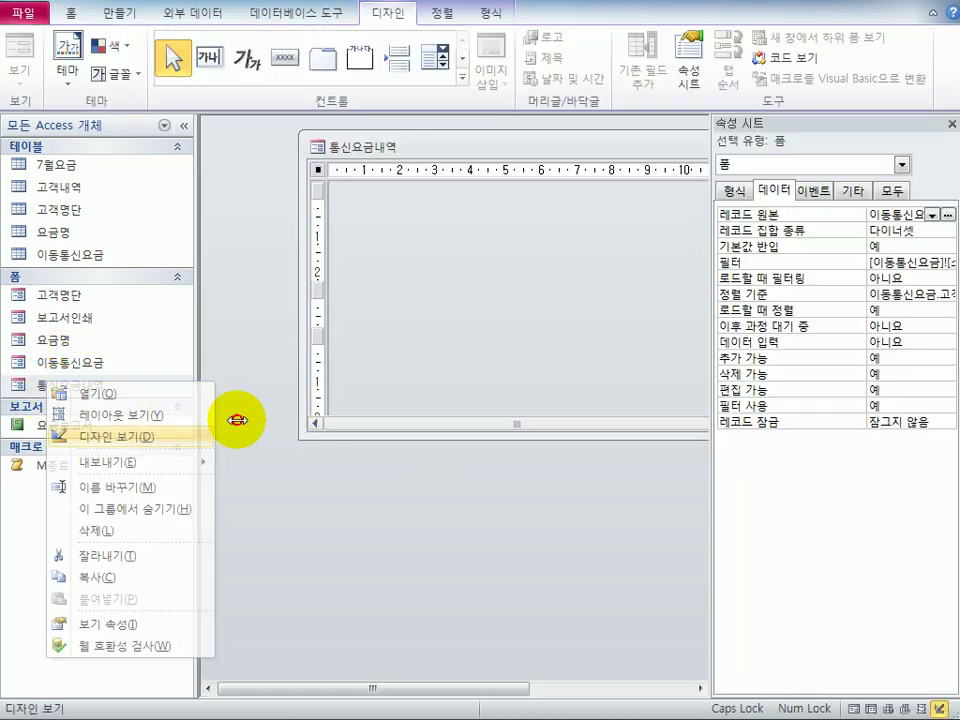
pyautogui.moveTo(508, 147); pyautogui.dragTo(434, 162)
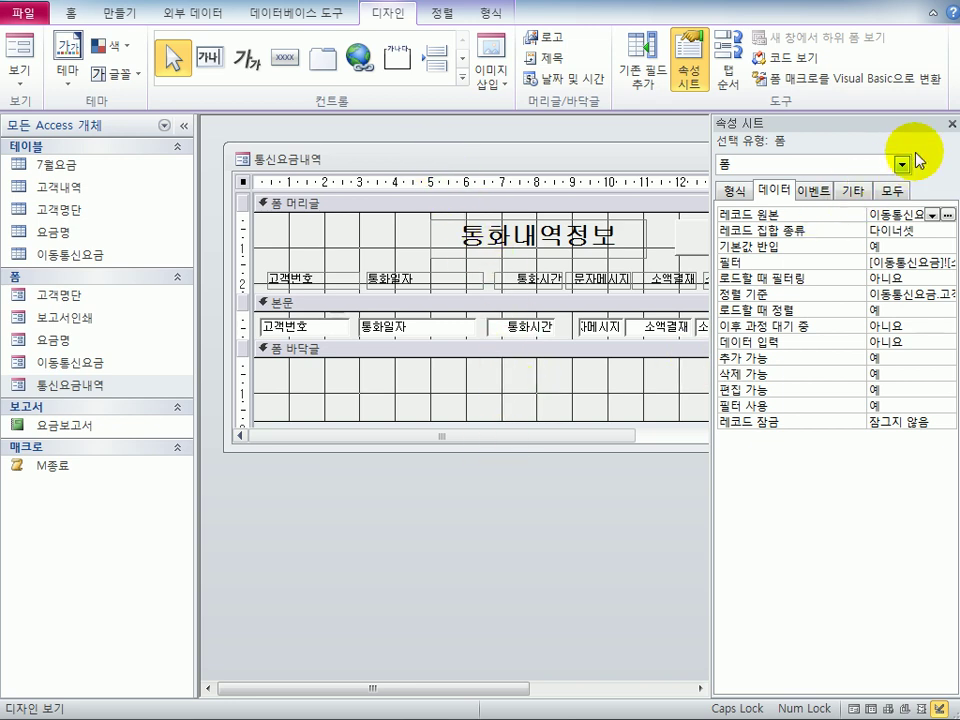
pyautogui.click(952, 123)
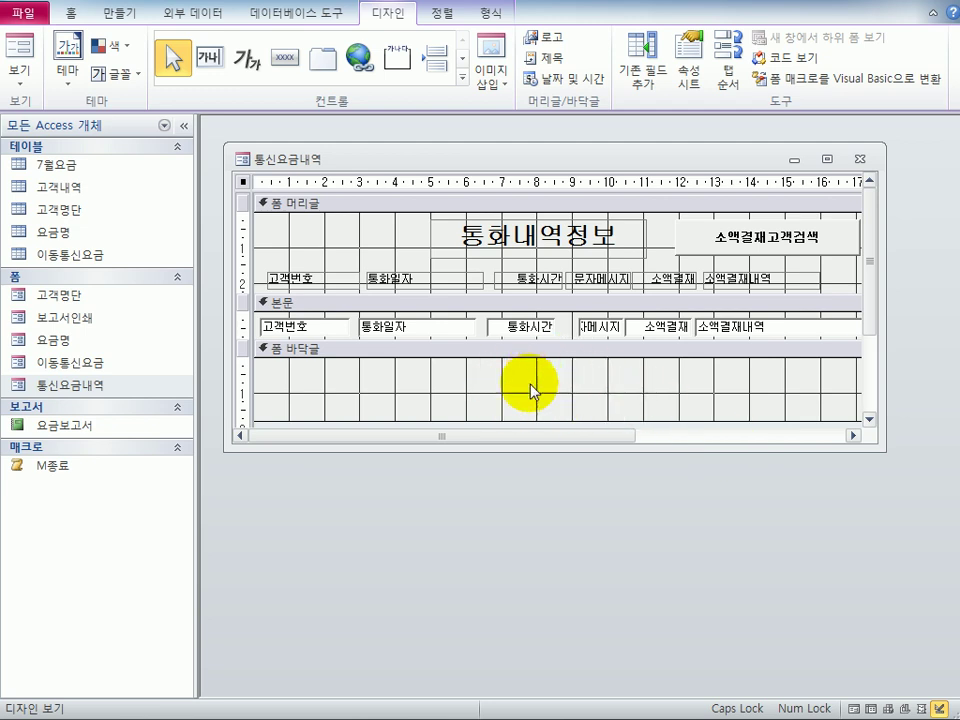
# - Add a command button to the form footer near the 9 cm mark, using the 마지막 레코드로 이동 action and 마지막으로 이동 picture
pyautogui.click(289, 62)
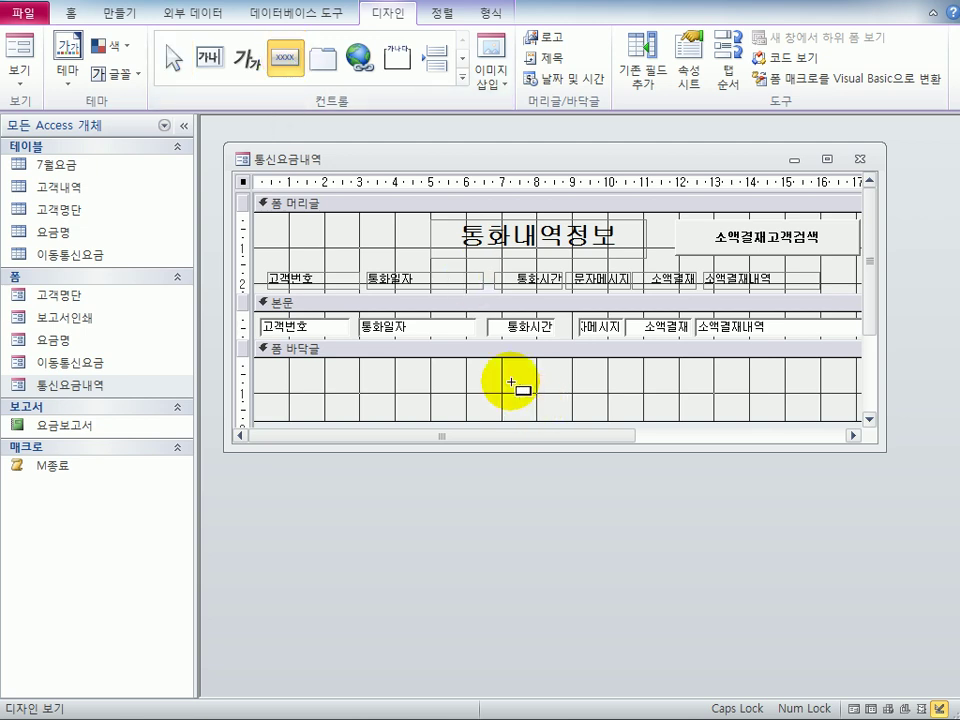
pyautogui.moveTo(576, 375); pyautogui.dragTo(624, 407)
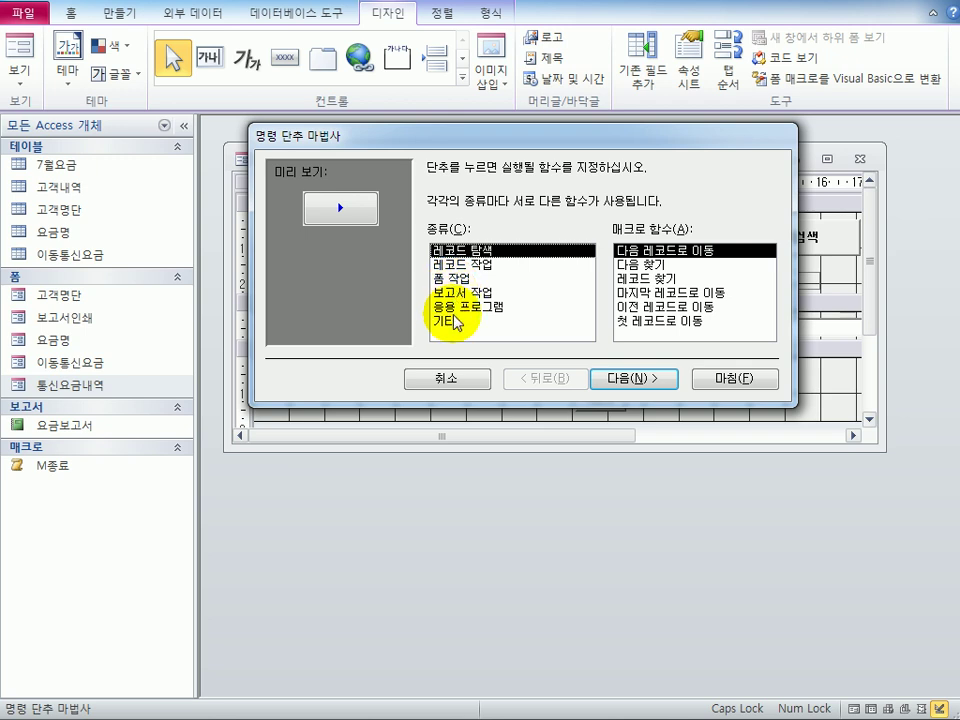
pyautogui.click(679, 294)
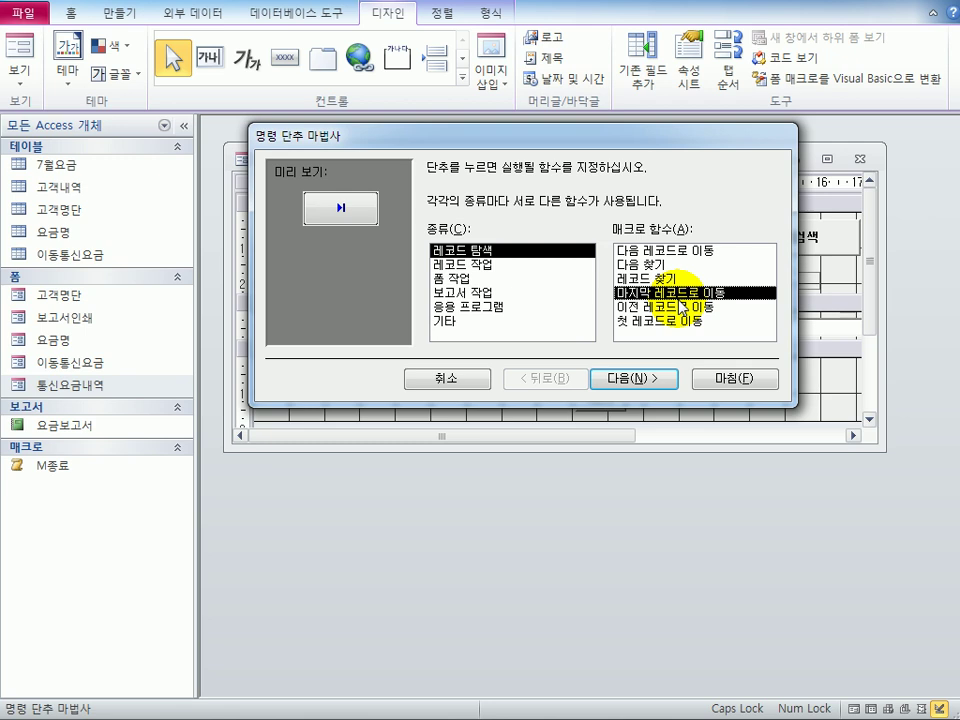
pyautogui.click(652, 384)
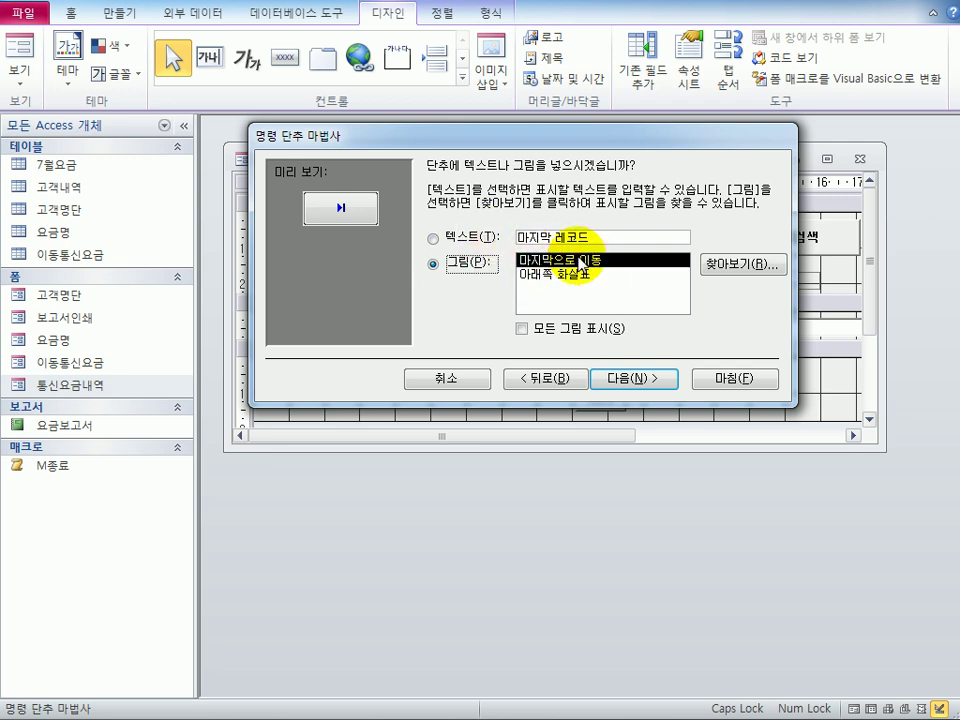
pyautogui.click(626, 380)
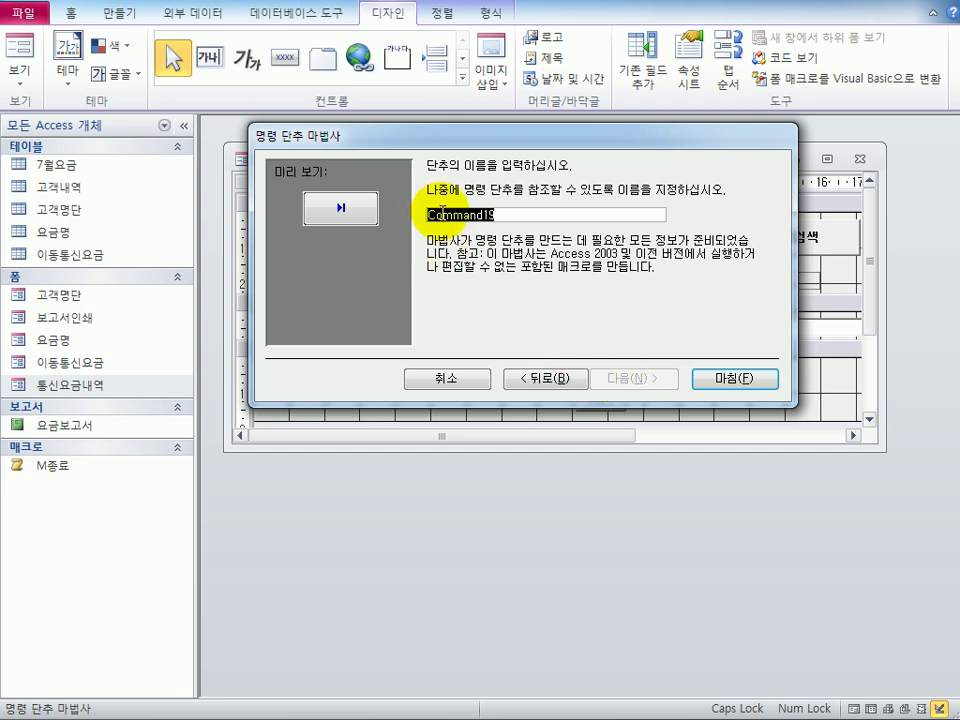
# - Name the new command button Cmd마지막 and finish the command button wizard
pyautogui.moveTo(431, 215); pyautogui.dragTo(524, 229)
pyautogui.write('M')
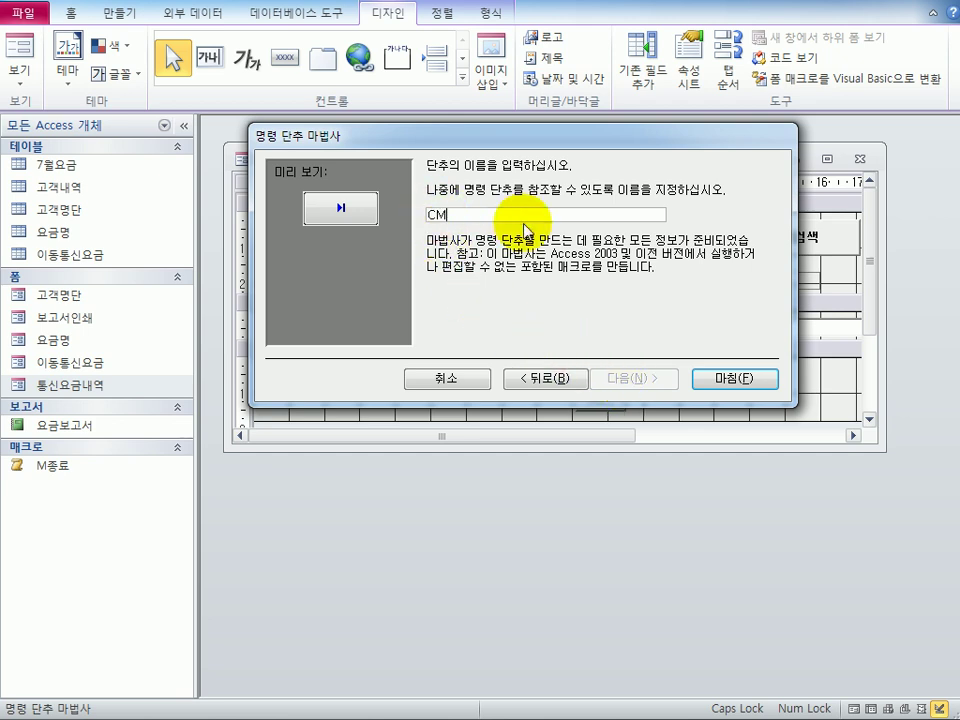
pyautogui.press('BackSpace')
pyautogui.press('capslock')
pyautogui.write('md마지마')
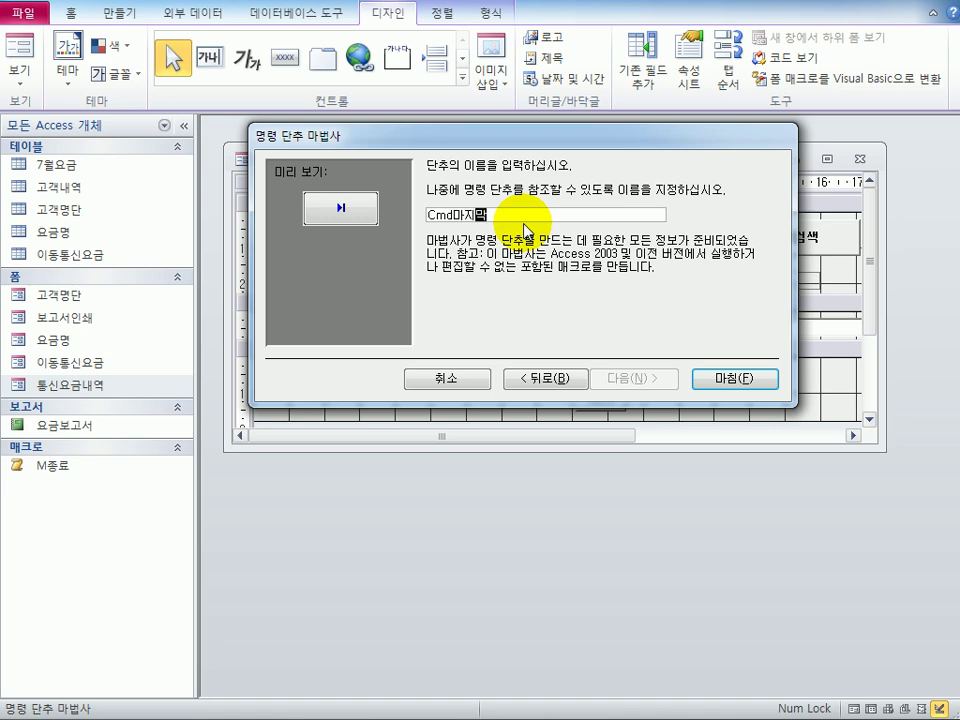
pyautogui.click(742, 380)
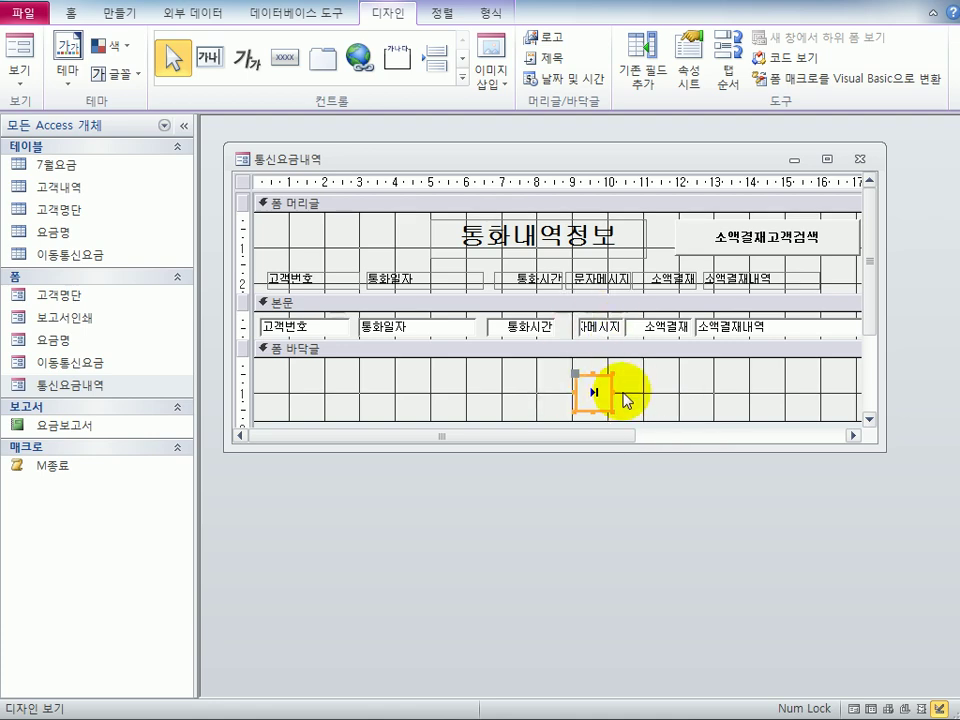
# - Close the 통신요금내역 form with its design changes saved, and reopen it in Design view
pyautogui.click(859, 159)
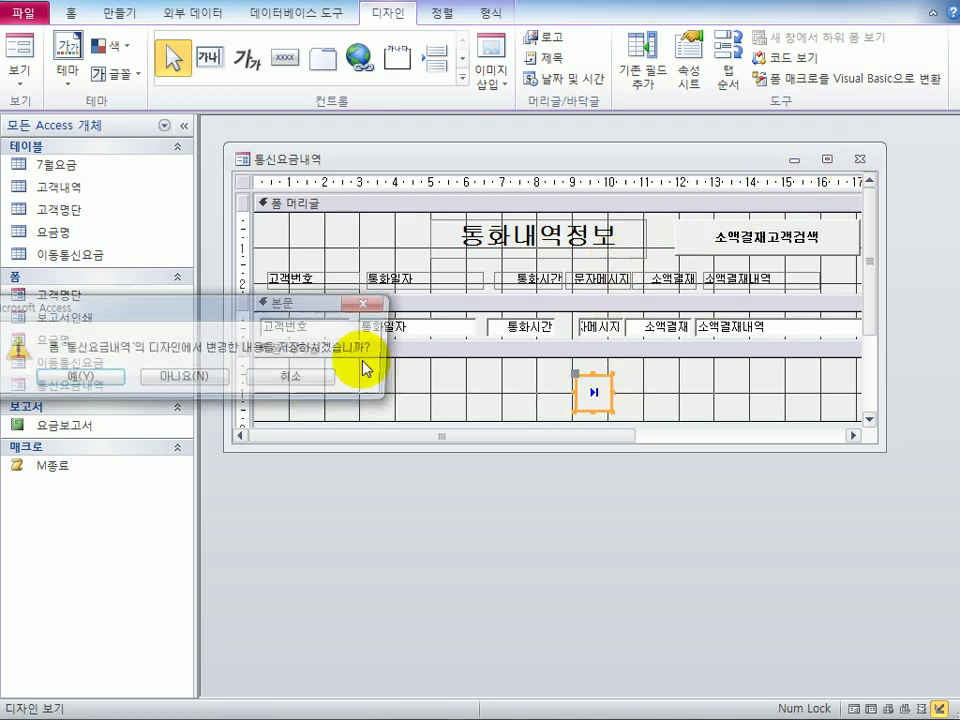
pyautogui.click(88, 379)
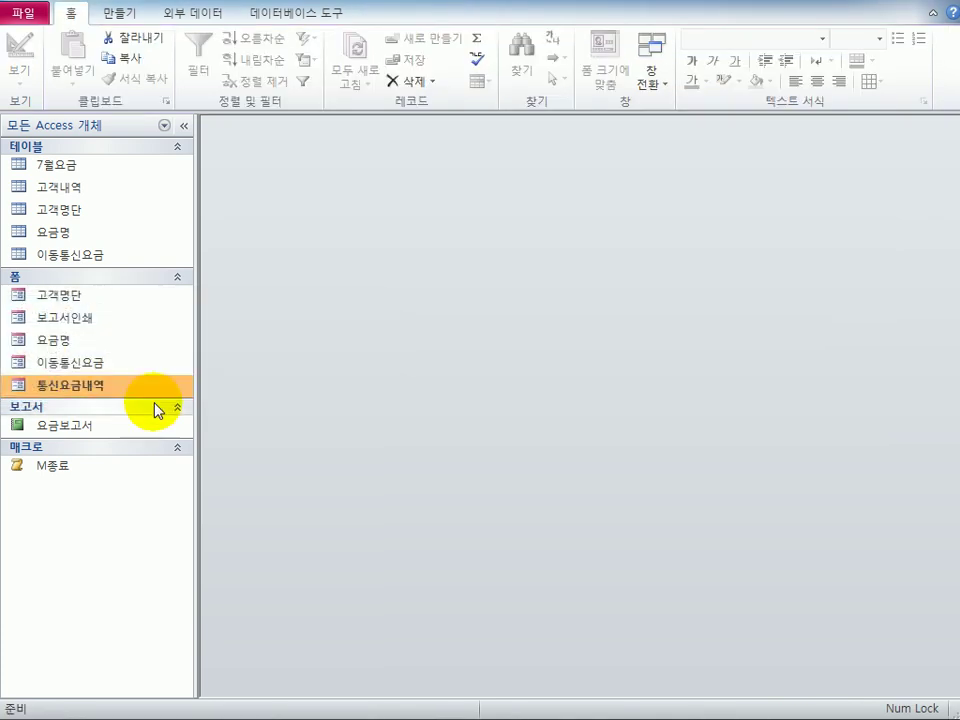
pyautogui.rightClick(98, 393)
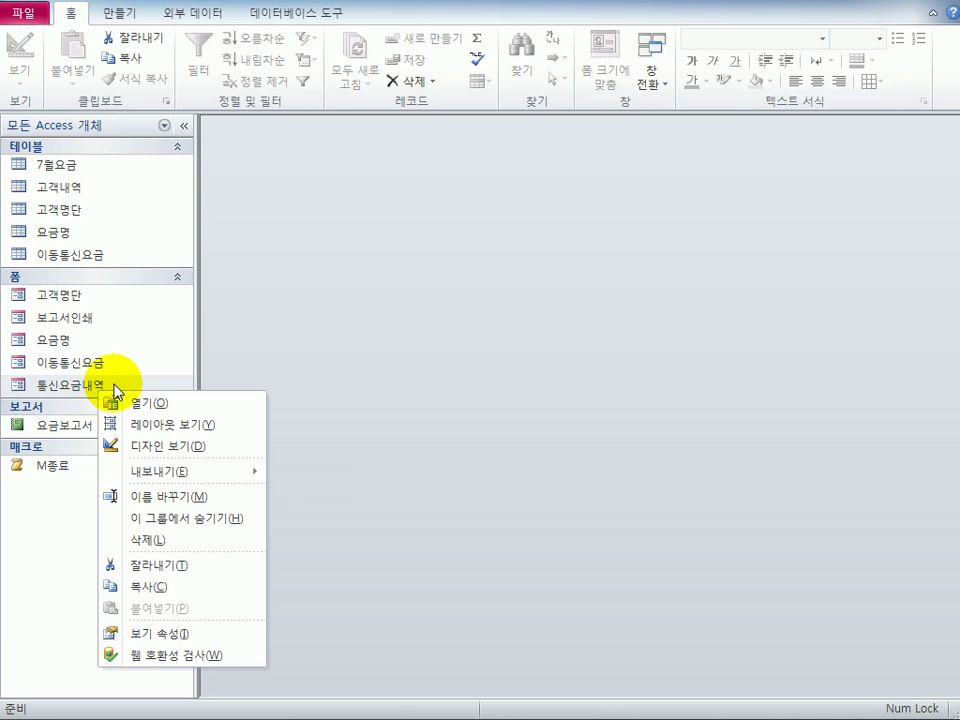
pyautogui.click(150, 444)
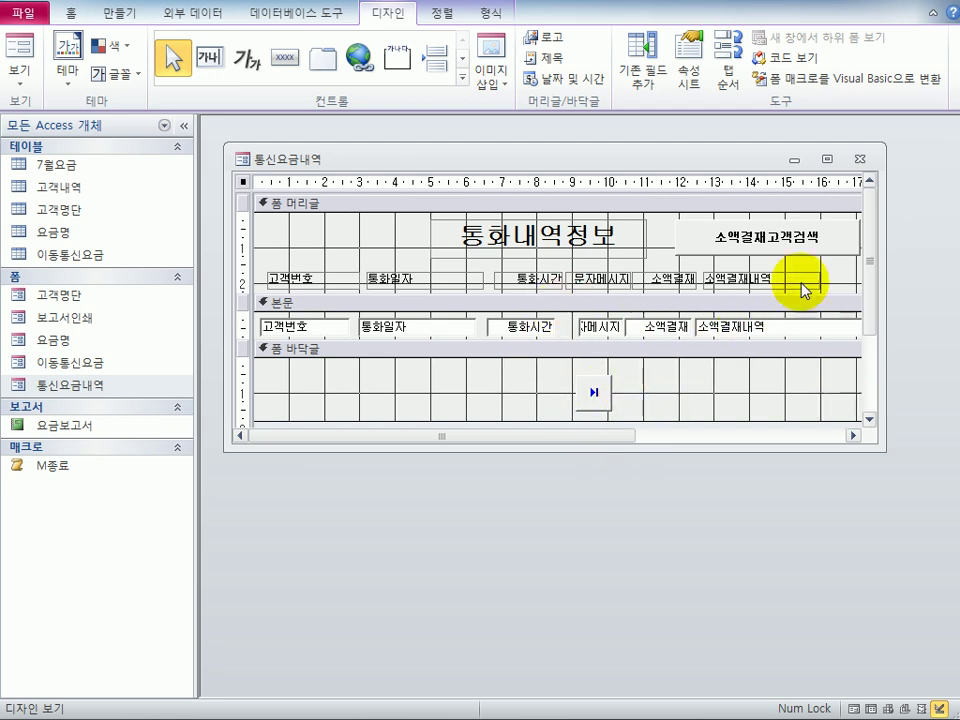
# - Show the properties of the 소액결재고객검색 button and create a new macro containing an ApplyFilter action
pyautogui.click(790, 248)
pyautogui.click(703, 88)
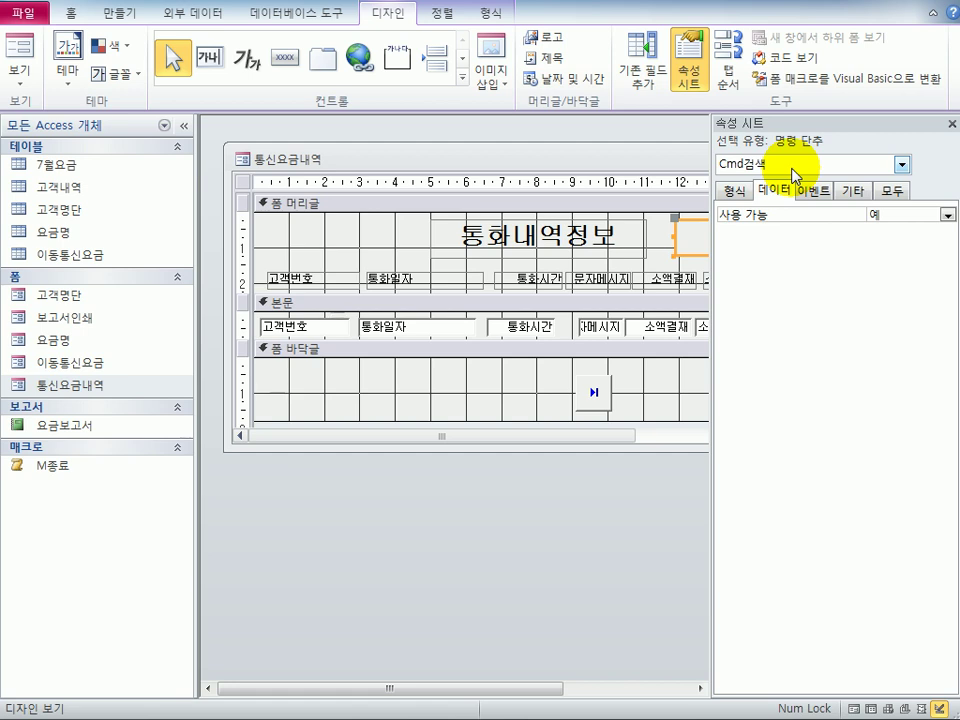
pyautogui.click(120, 15)
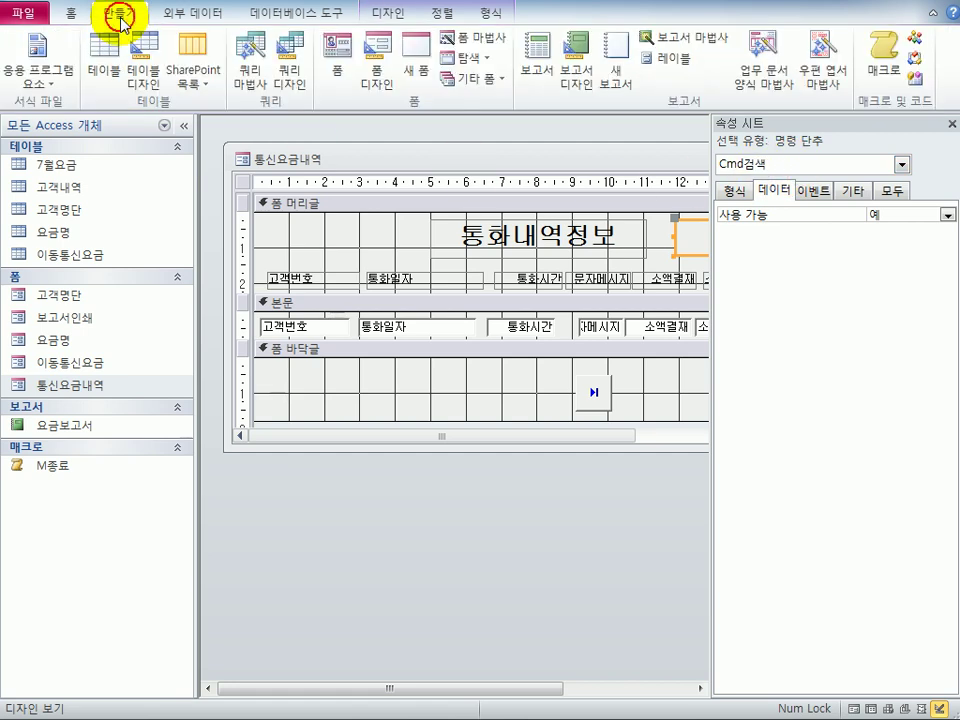
pyautogui.click(882, 48)
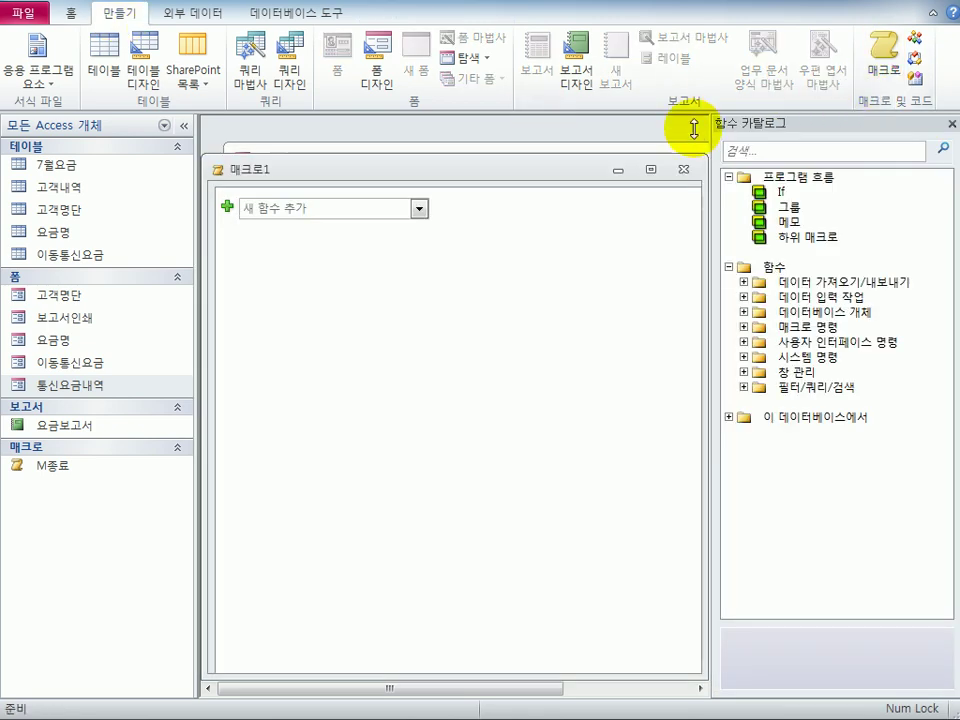
pyautogui.click(419, 208)
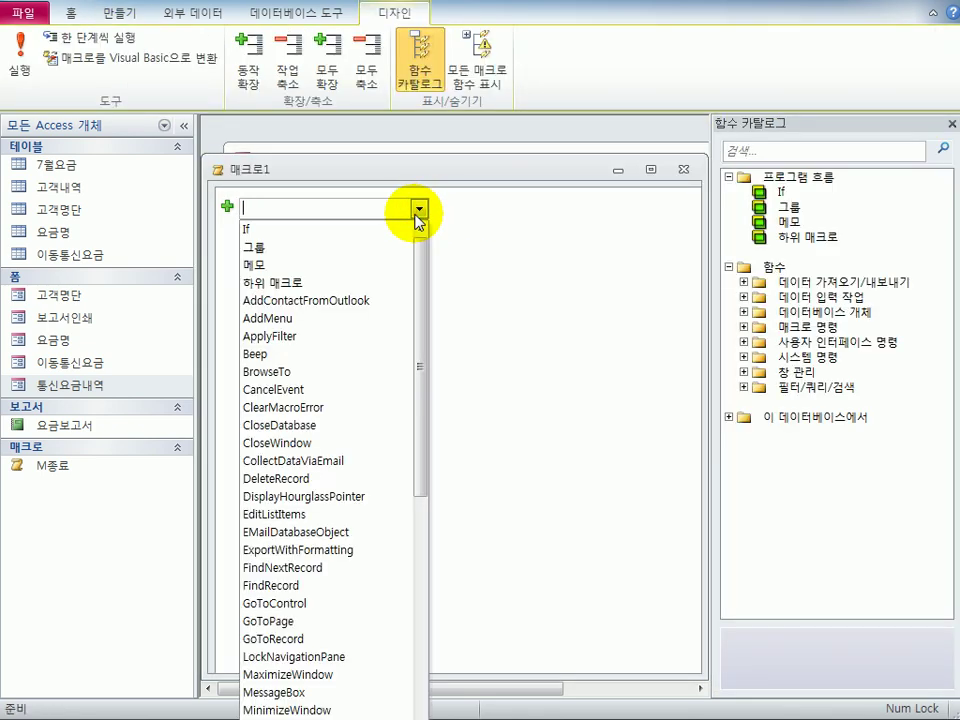
pyautogui.click(318, 337)
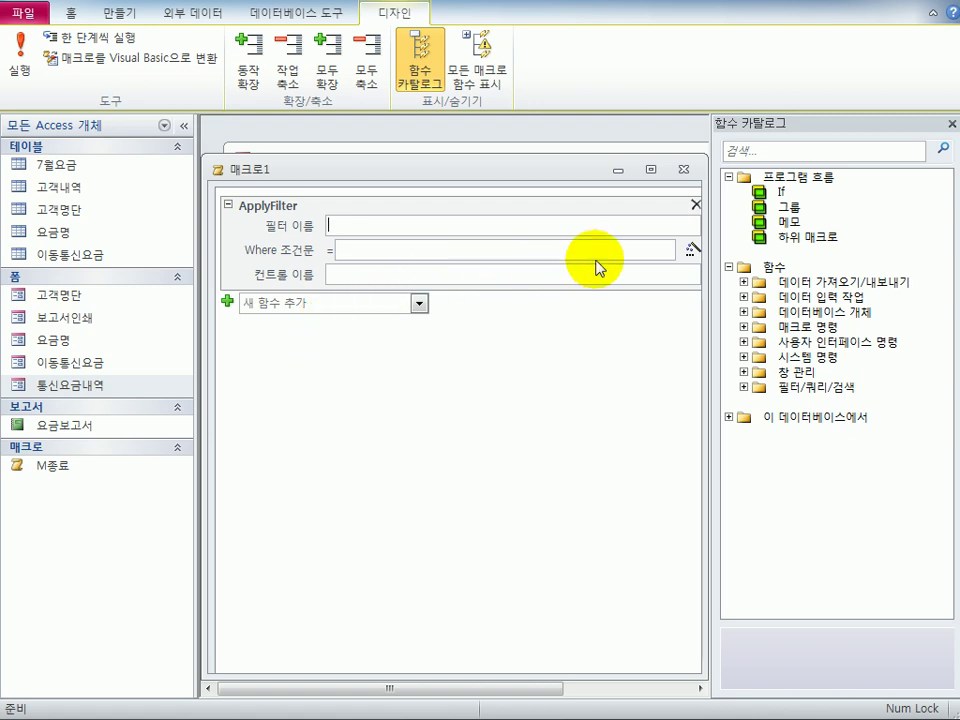
# - Set the ApplyFilter action's Where condition to [소액결재]>=1 using the Expression Builder
pyautogui.click(689, 252)
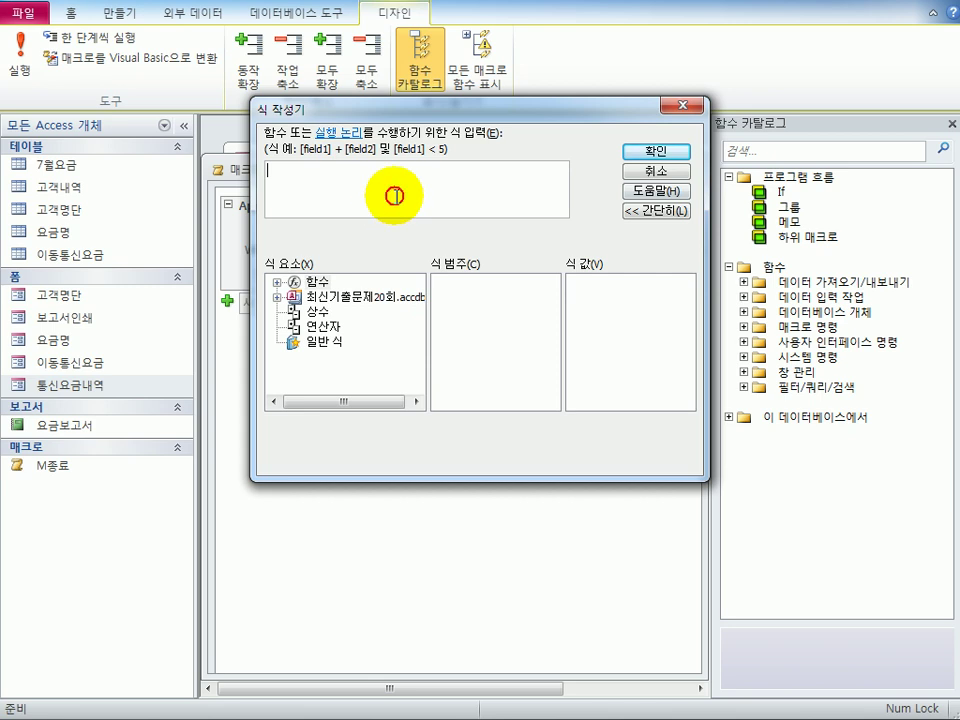
pyautogui.write('[th')
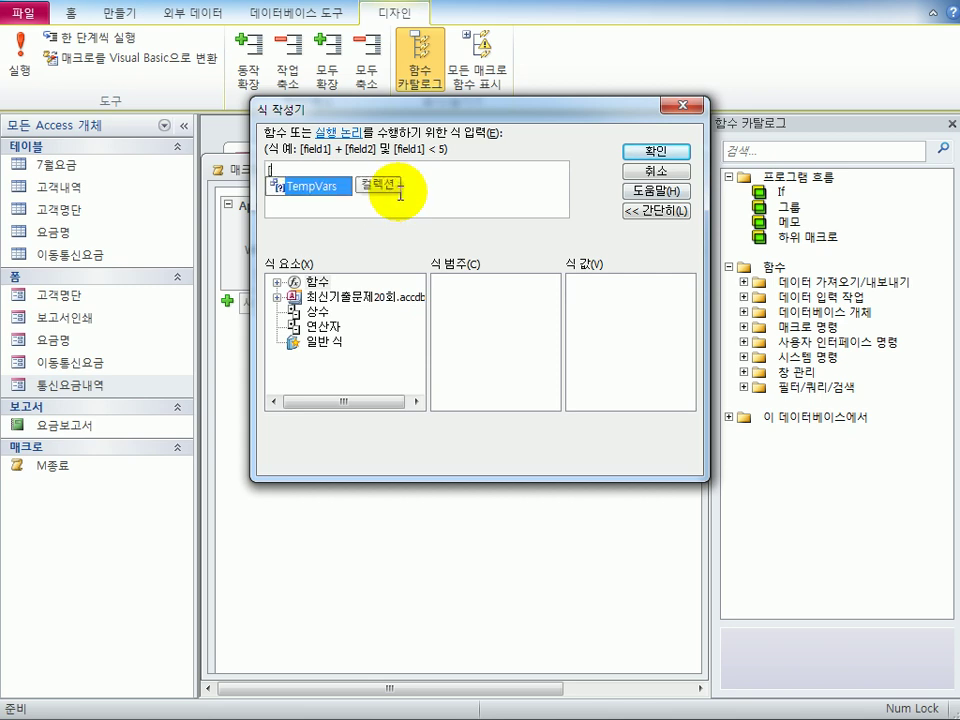
pyautogui.press('BackSpace')
pyautogui.press('BackSpace')
pyautogui.write('소액결')
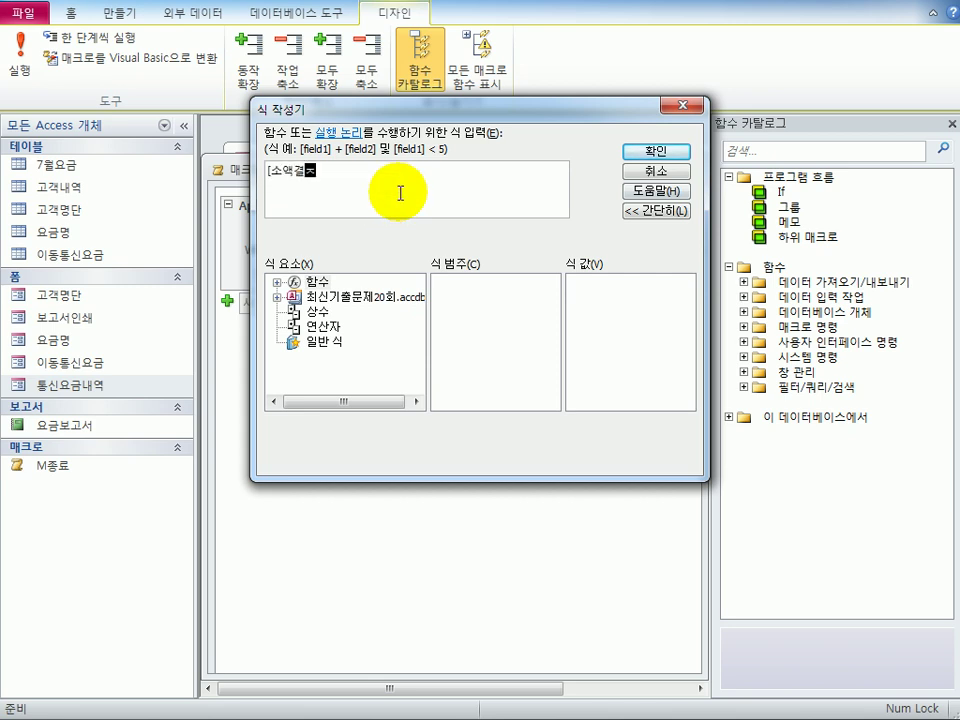
pyautogui.write('ㅈ')
pyautogui.write(']>=1')
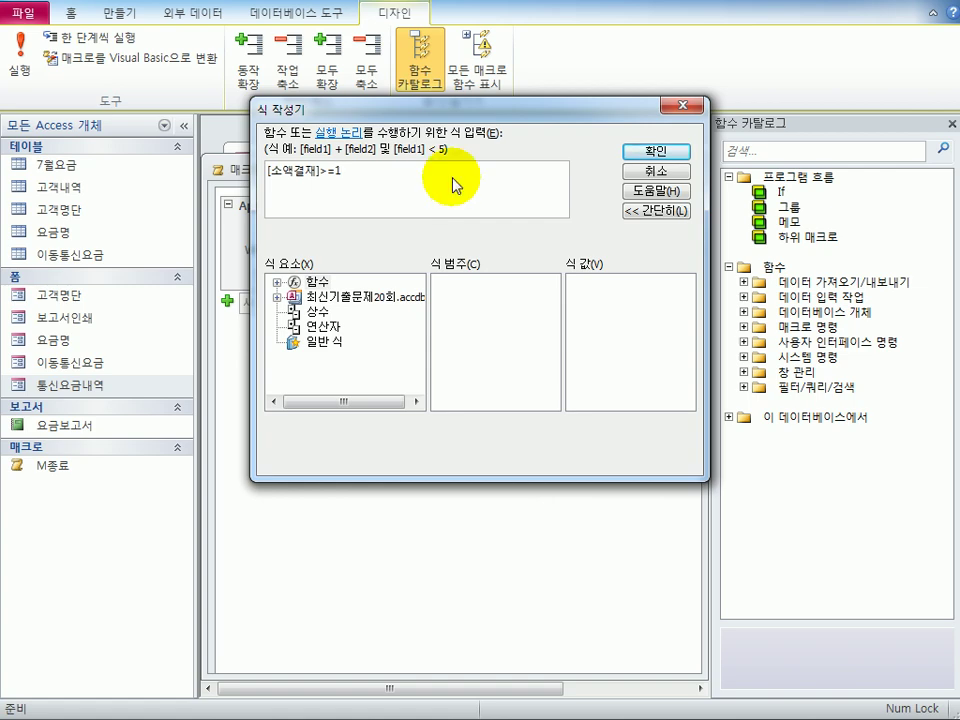
pyautogui.click(655, 152)
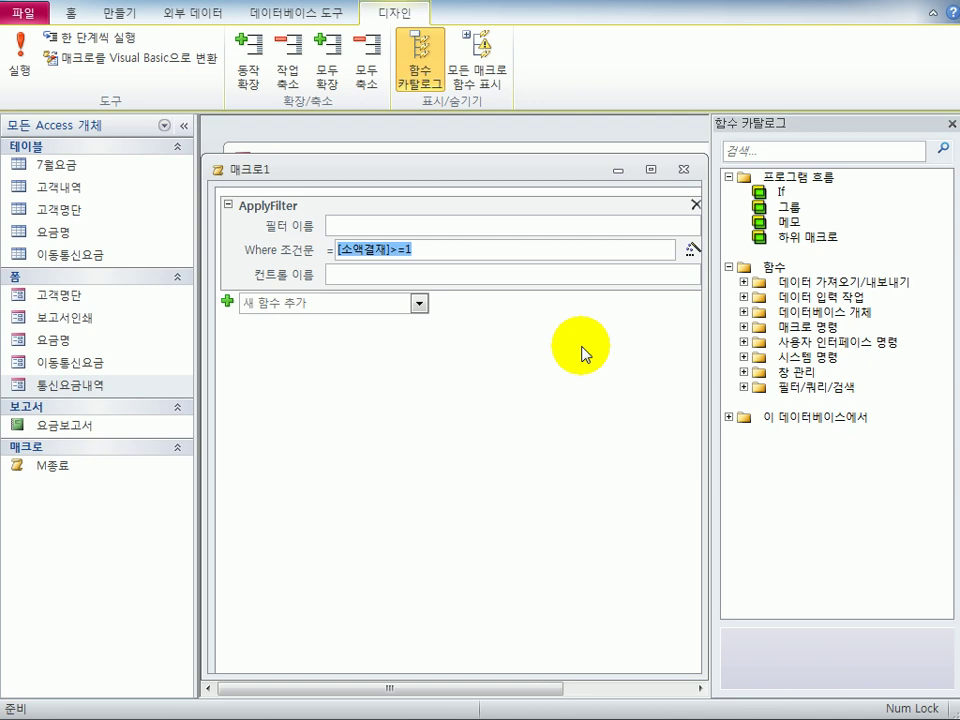
# - Close the macro and save it under the name M검색
pyautogui.click(683, 170)
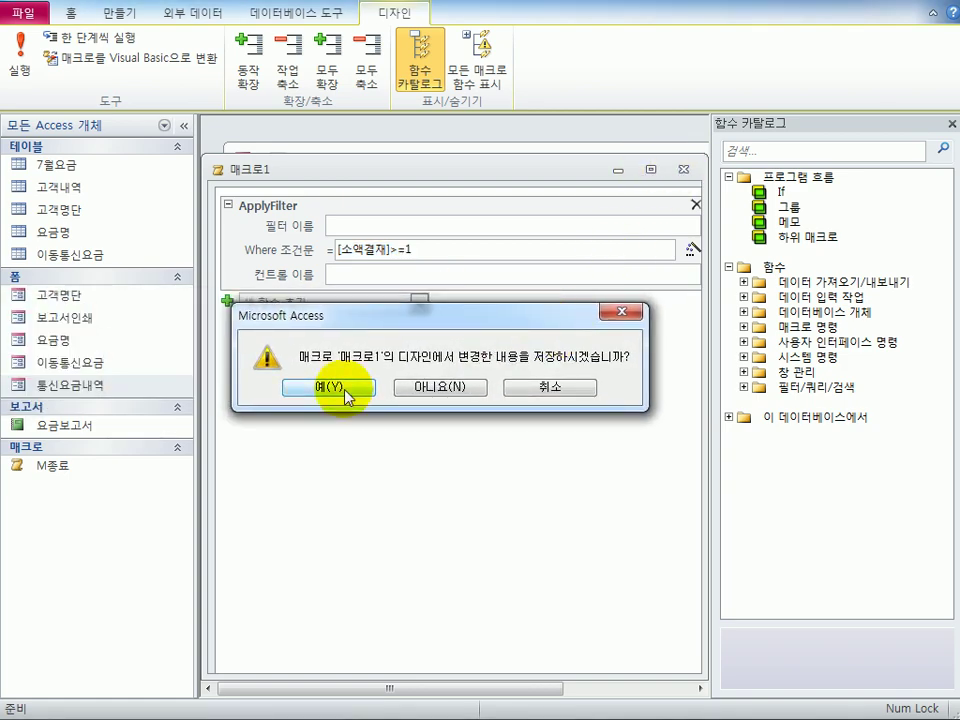
pyautogui.click(345, 392)
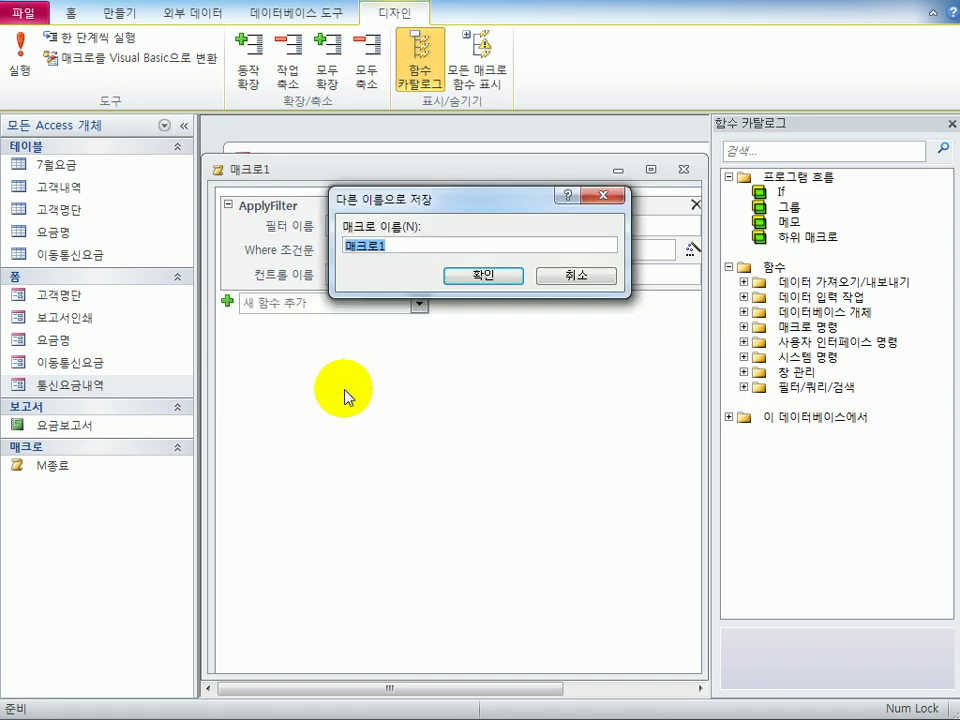
pyautogui.write('M검색')
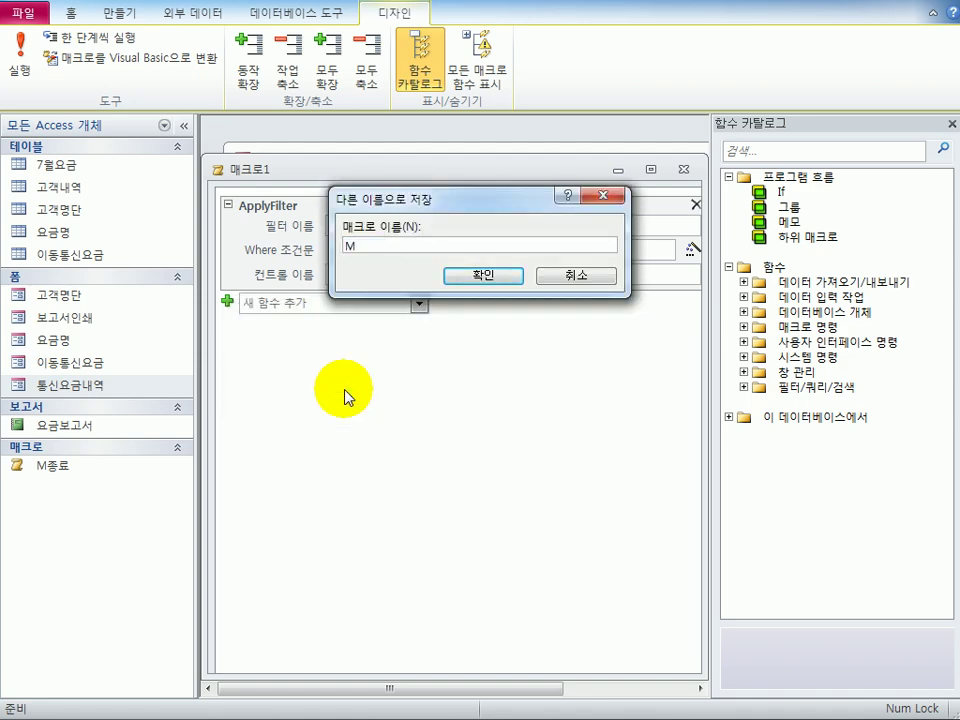
pyautogui.press('Return')
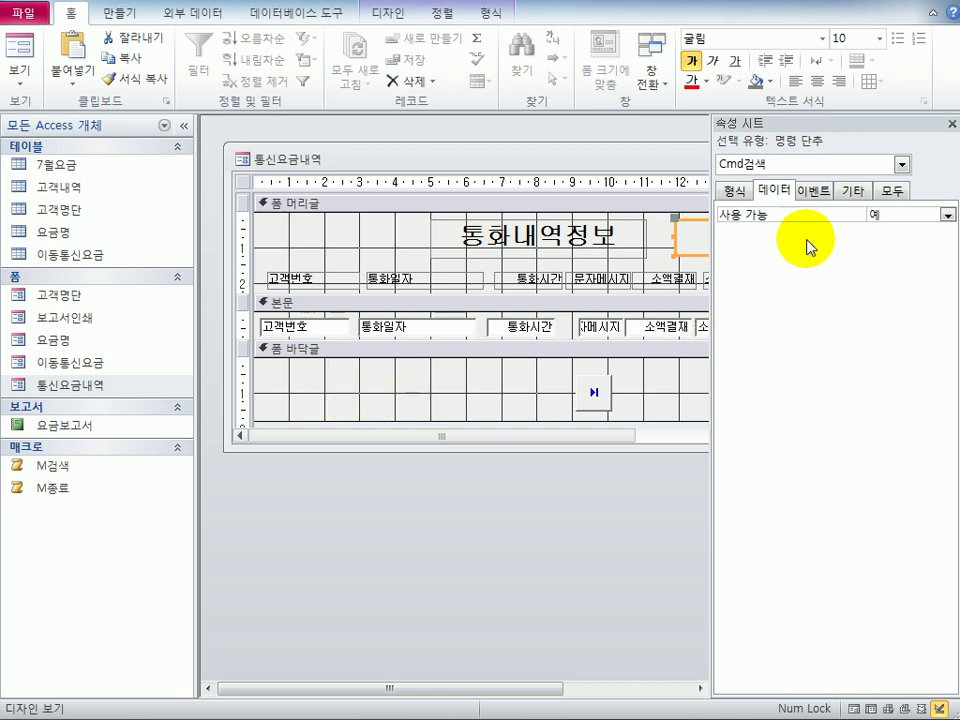
# - Assign the M검색 macro to the Cmd검색 button's On Click event, and close the 통신요금내역 form with its changes saved
pyautogui.click(814, 190)
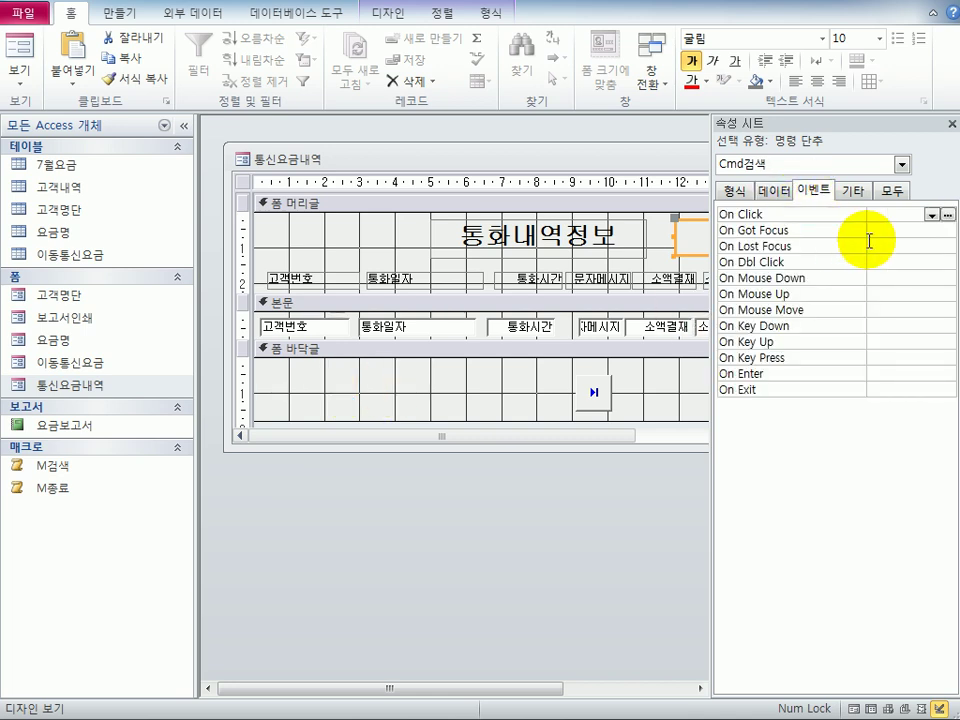
pyautogui.click(932, 217)
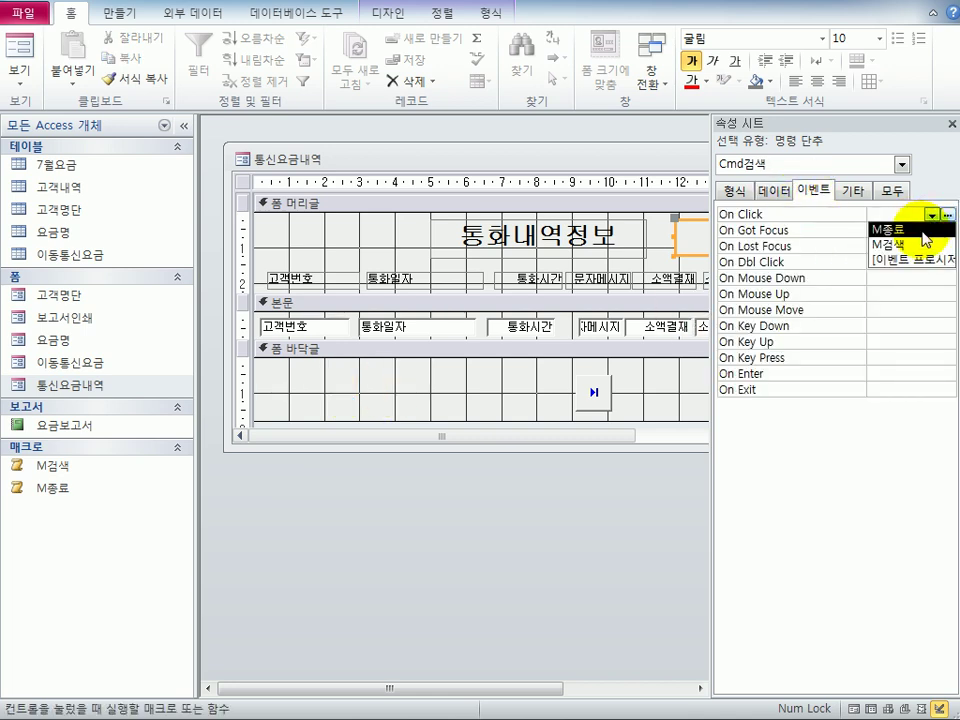
pyautogui.click(921, 246)
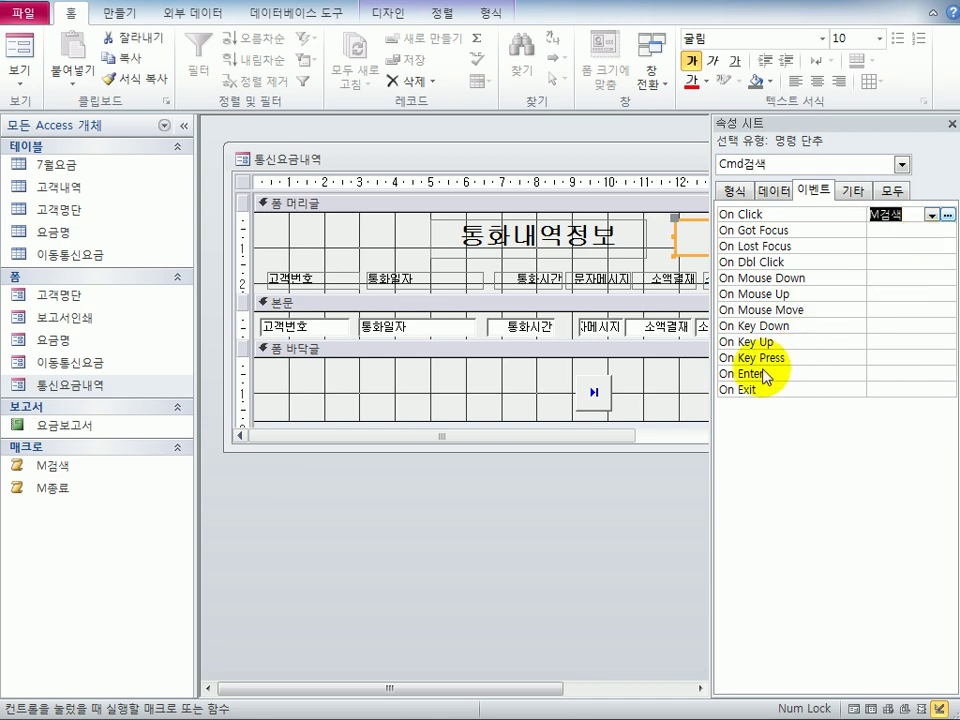
pyautogui.click(952, 124)
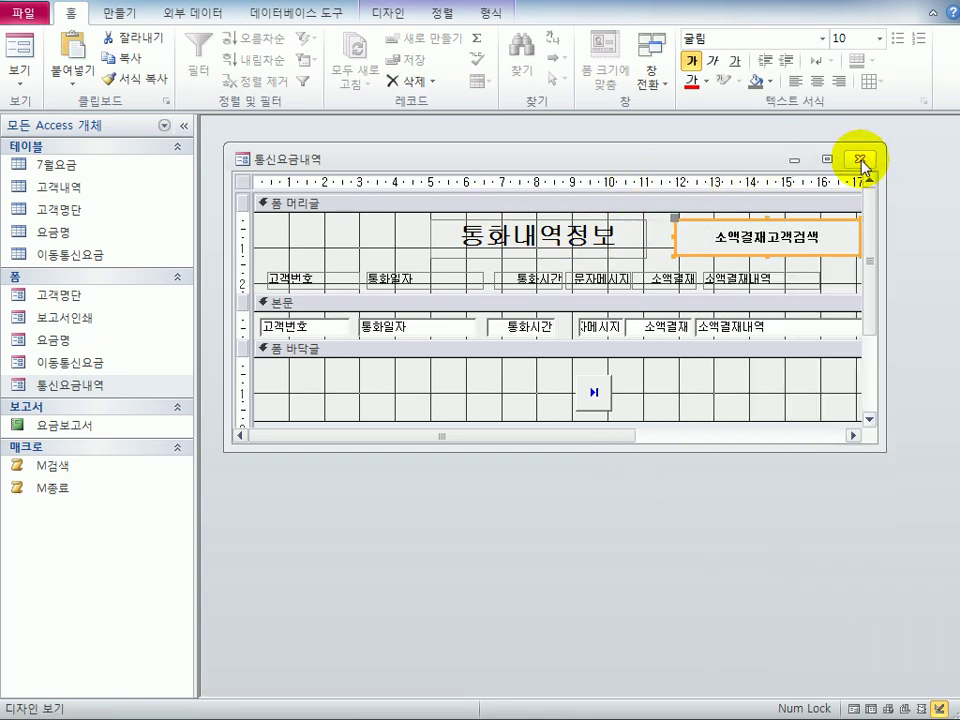
pyautogui.click(859, 159)
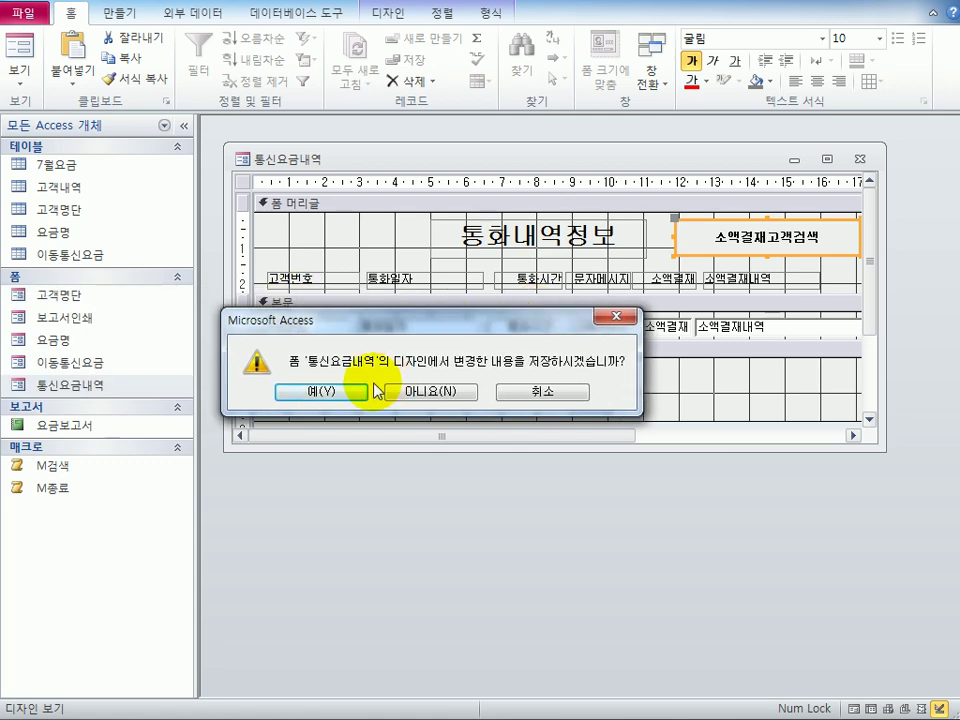
pyautogui.click(345, 390)
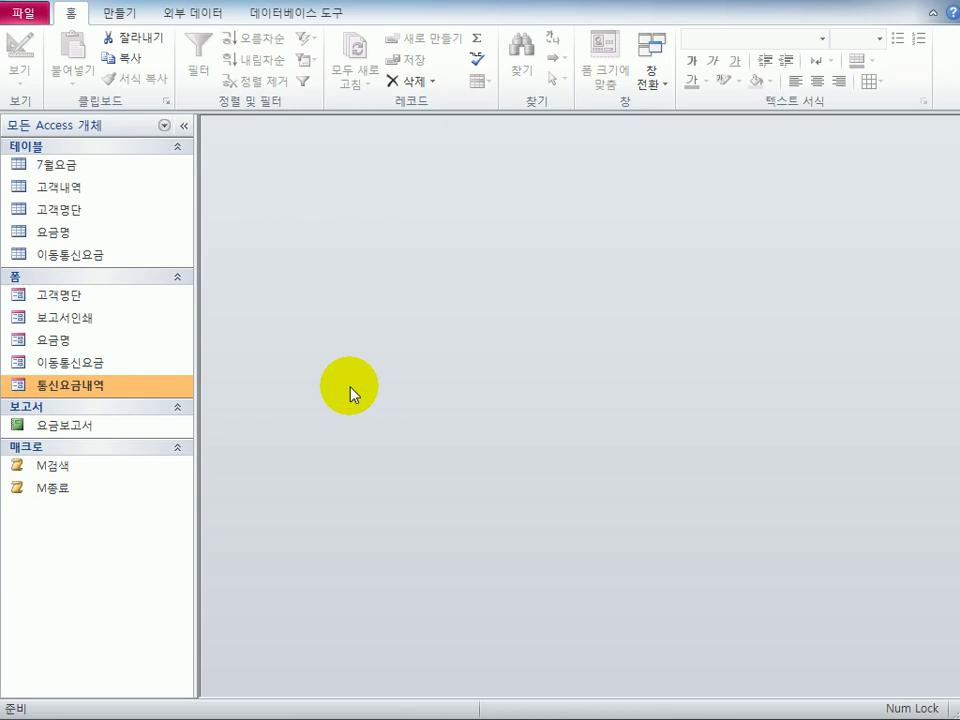
# - Open the 요금보고서 report in Design view and move its window up to fit the workspace
pyautogui.click(59, 426)
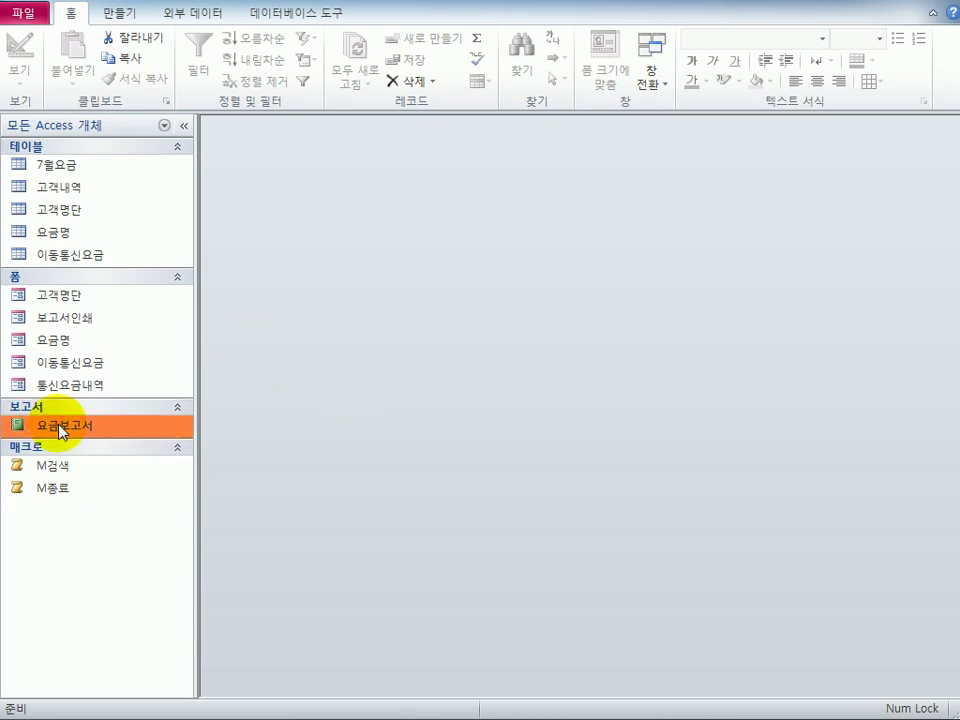
pyautogui.rightClick(60, 428)
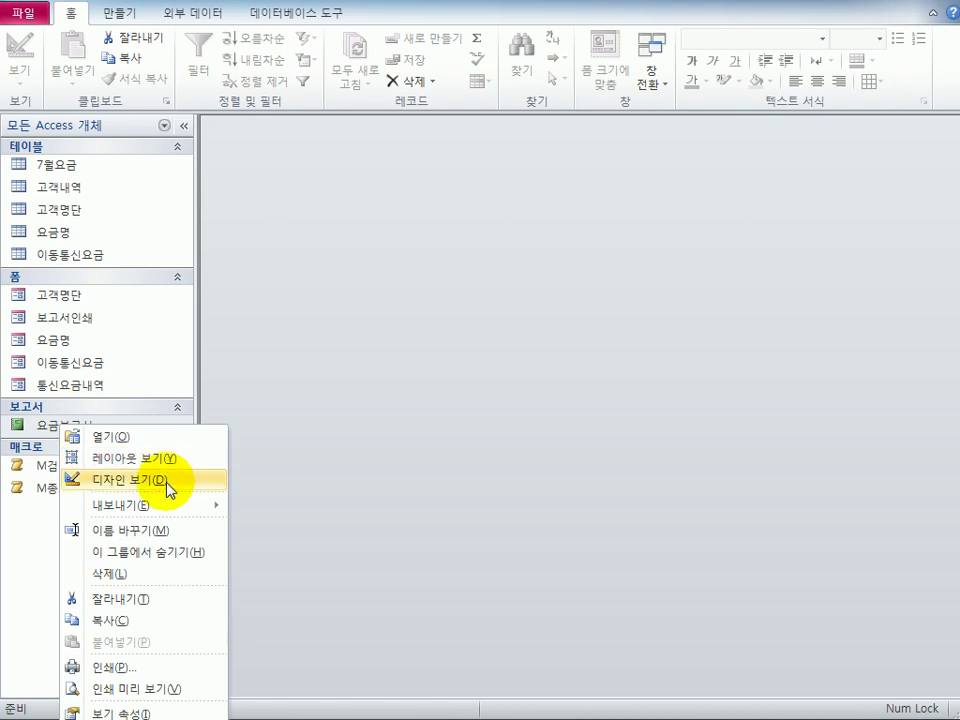
pyautogui.click(167, 484)
pyautogui.moveTo(643, 197); pyautogui.dragTo(643, 150)
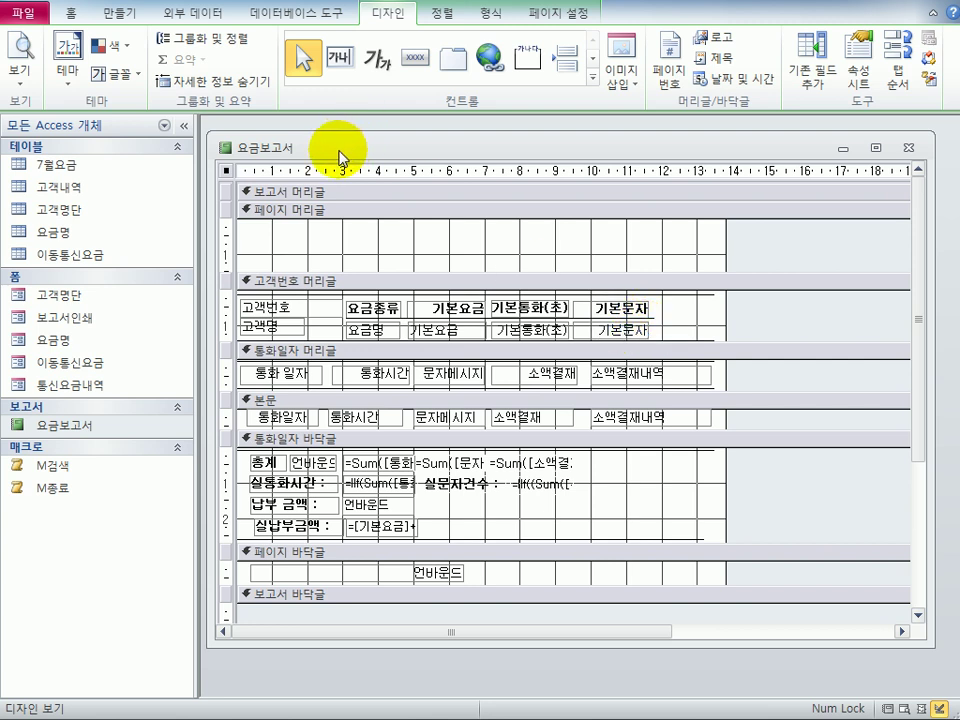
# - Add a label about 6.9 cm wide and 1.3 cm high to the page header, with the text 이동통신요금
pyautogui.click(372, 62)
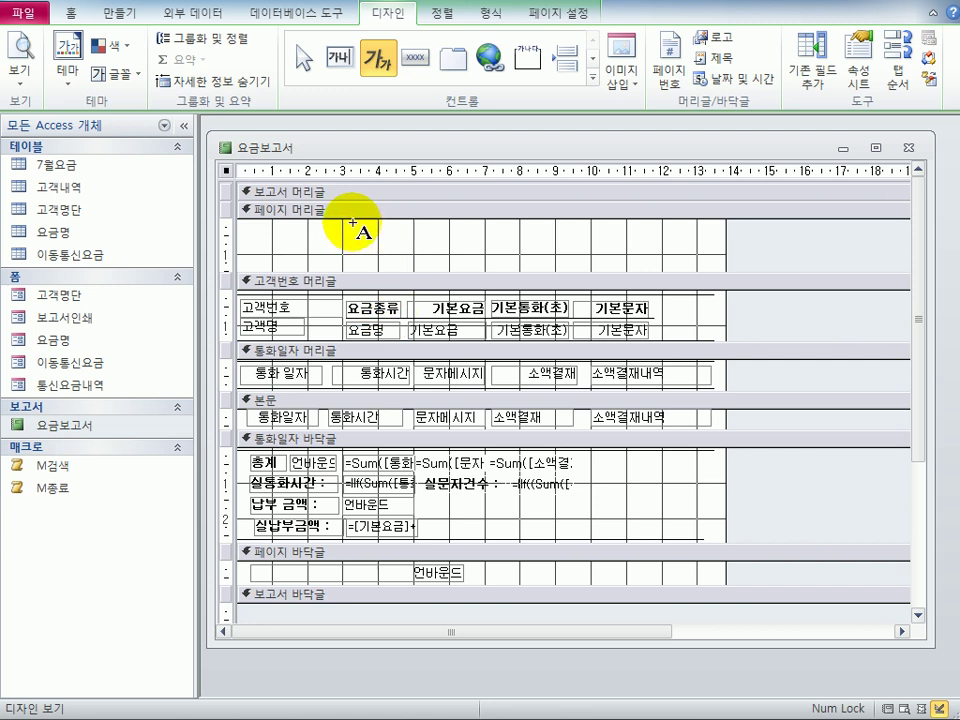
pyautogui.moveTo(353, 223); pyautogui.dragTo(600, 268)
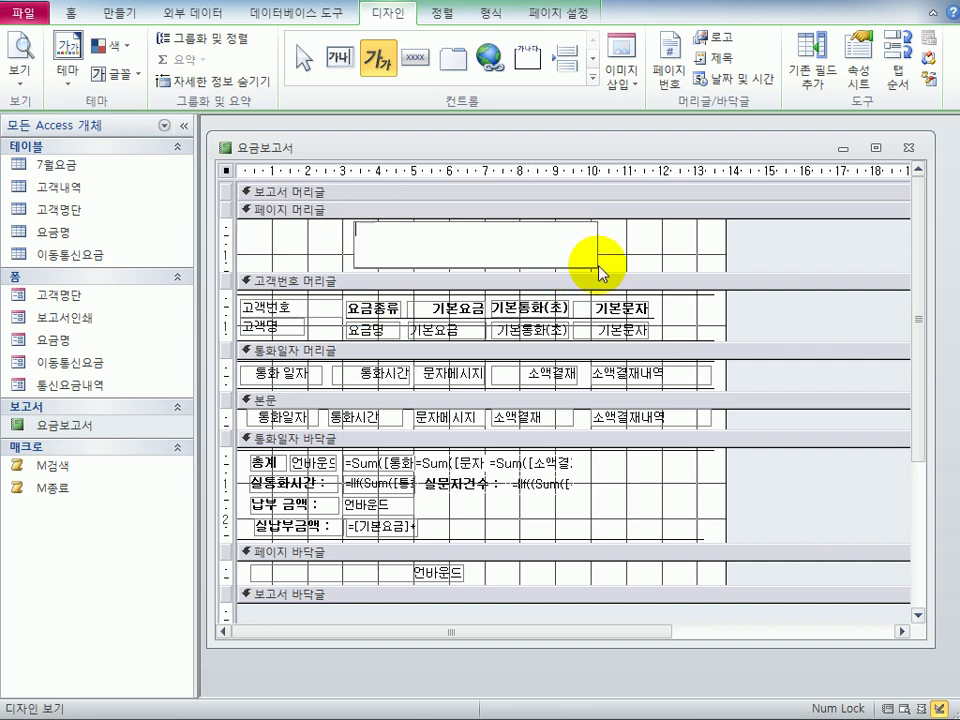
pyautogui.write('이')
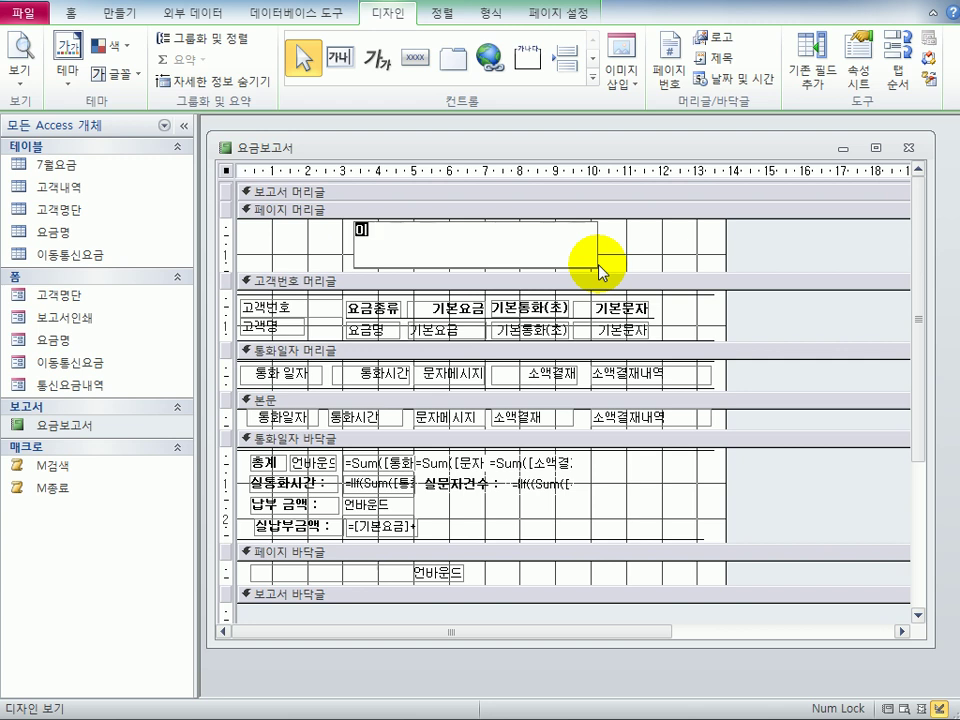
pyautogui.write('동통신요금')
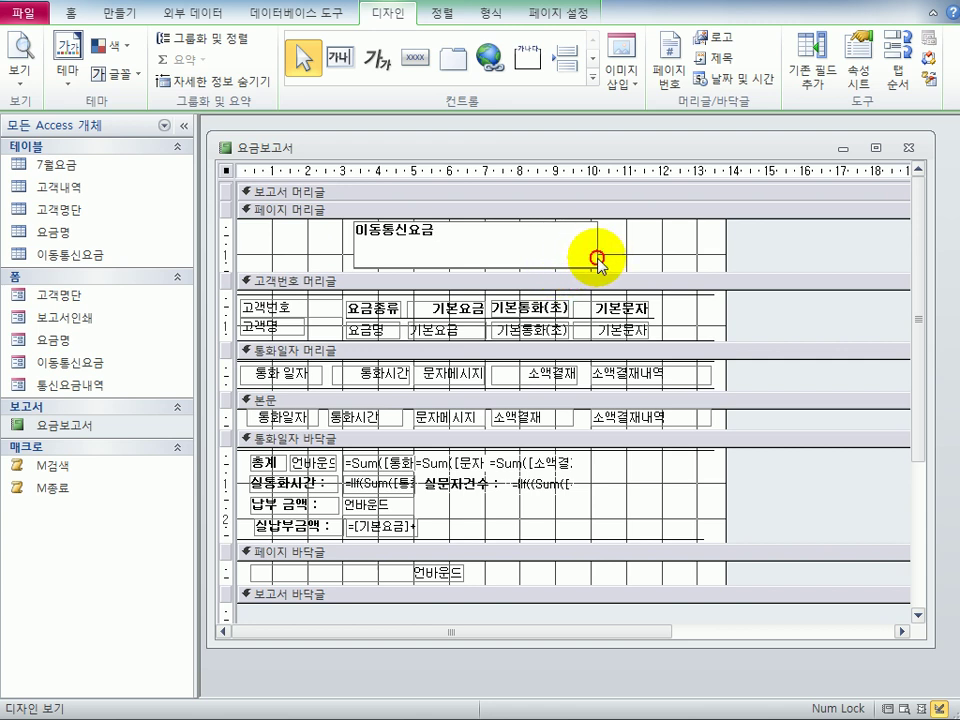
# - Set the name of the 이동통신요금 label in the page header to L머리
pyautogui.click(594, 264)
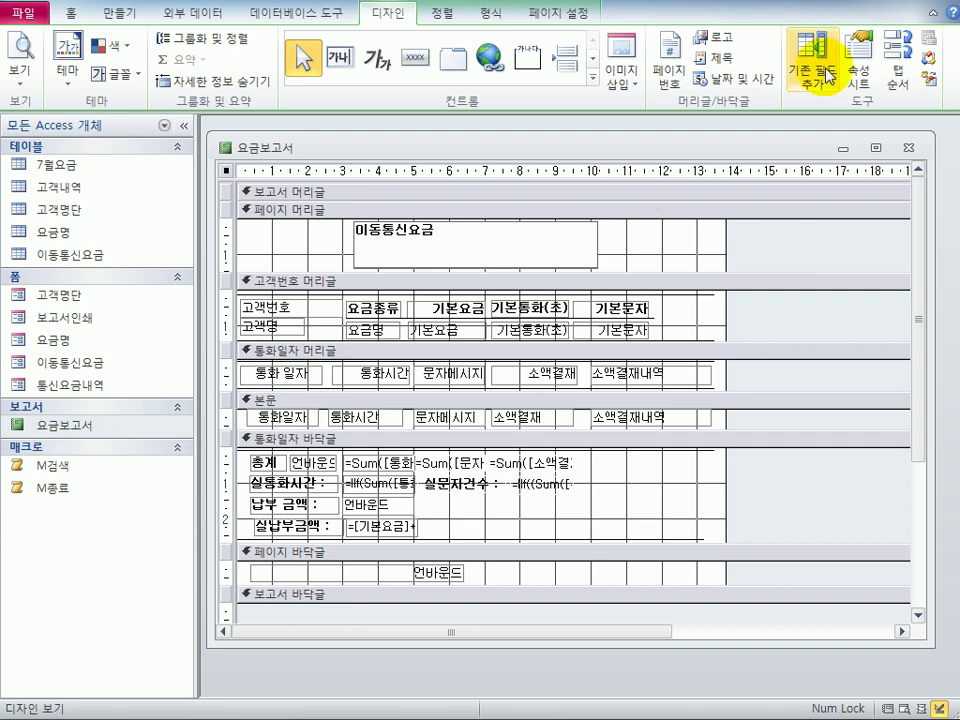
pyautogui.click(858, 72)
pyautogui.click(885, 190)
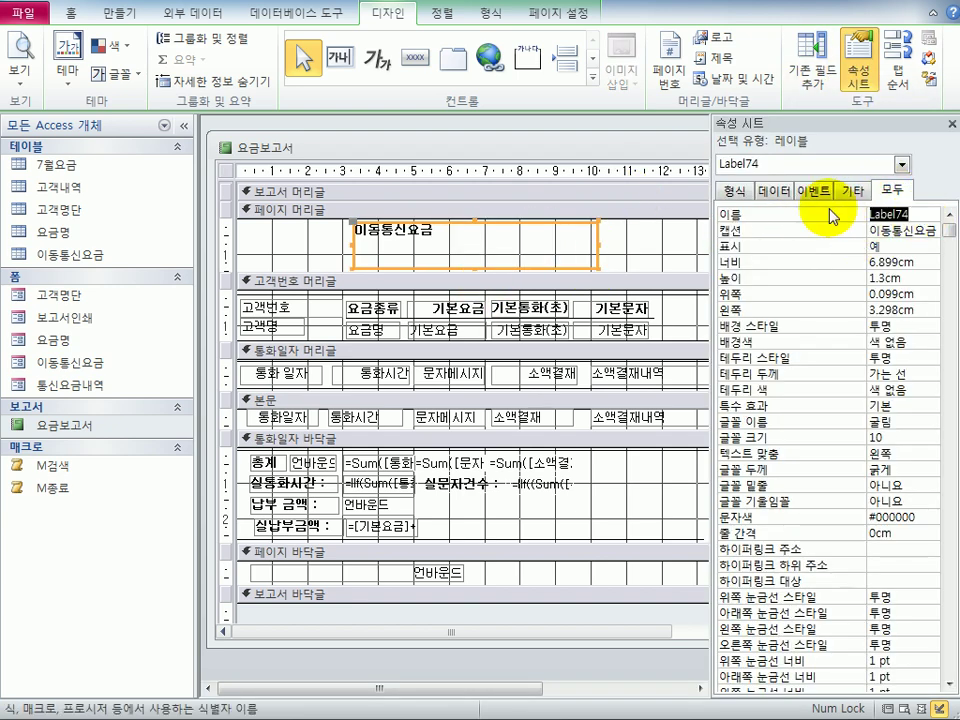
pyautogui.write('L머리')
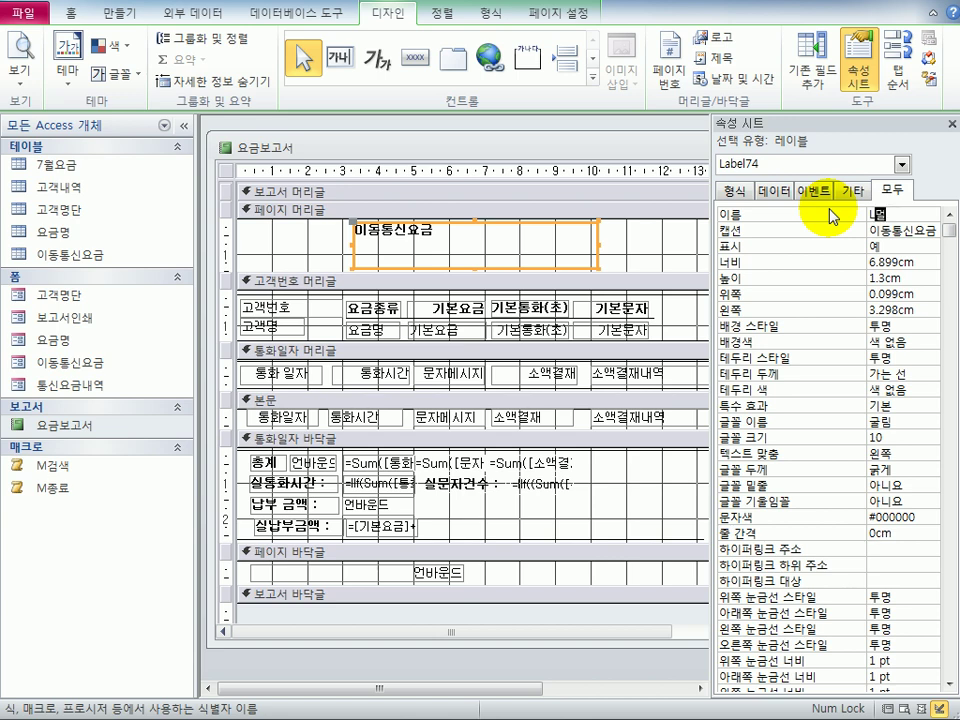